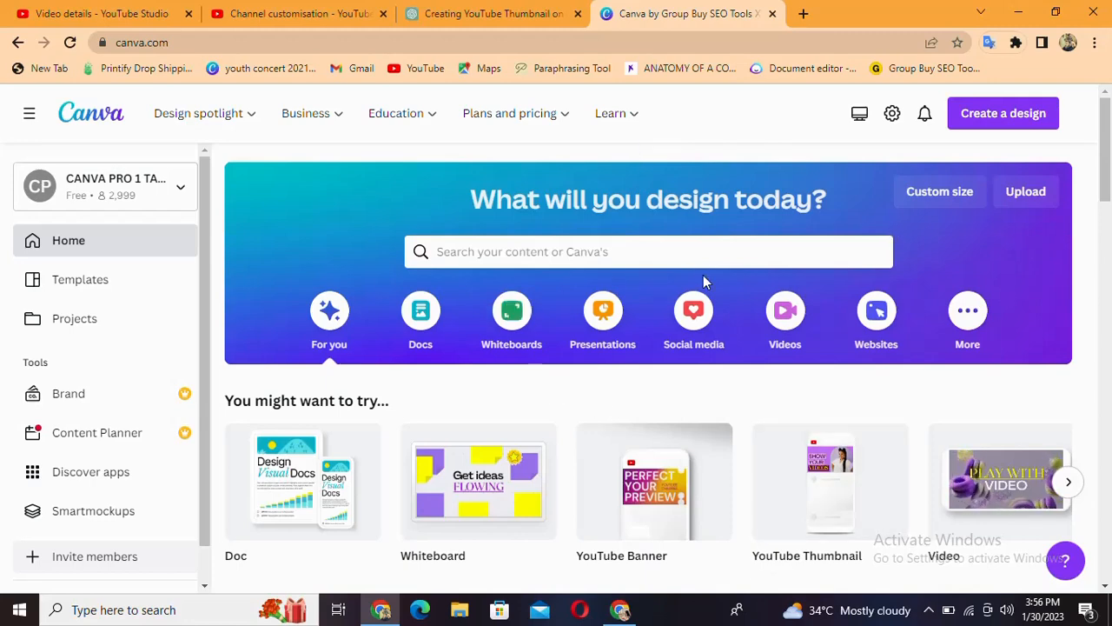
Create a blank YouTube Thumbnail design of 1280 × 720 px
scroll(712, 377, "down", 1)
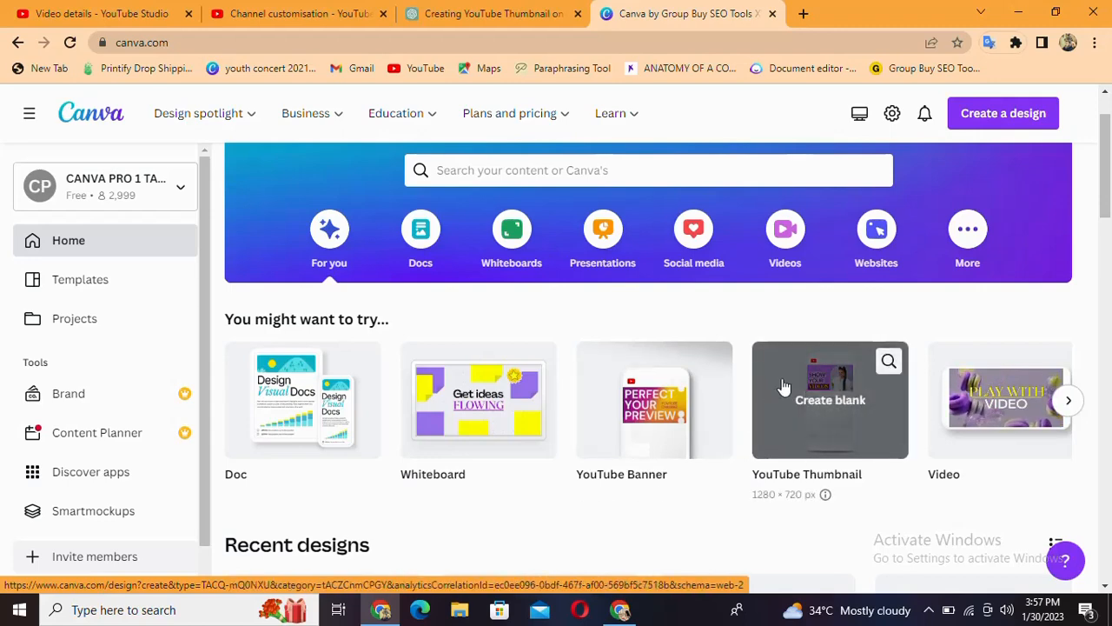
left_click(816, 415)
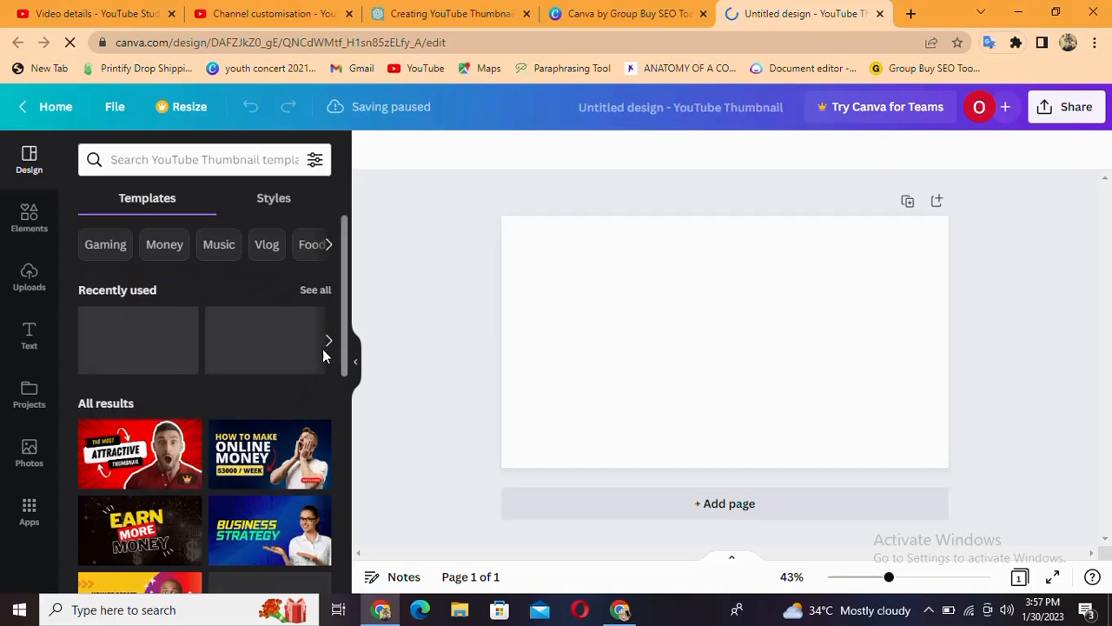
Find the green "Money Making Tips for 2023" template among the YouTube thumbnail templates and apply it to the blank page
scroll(258, 482, "down", 2)
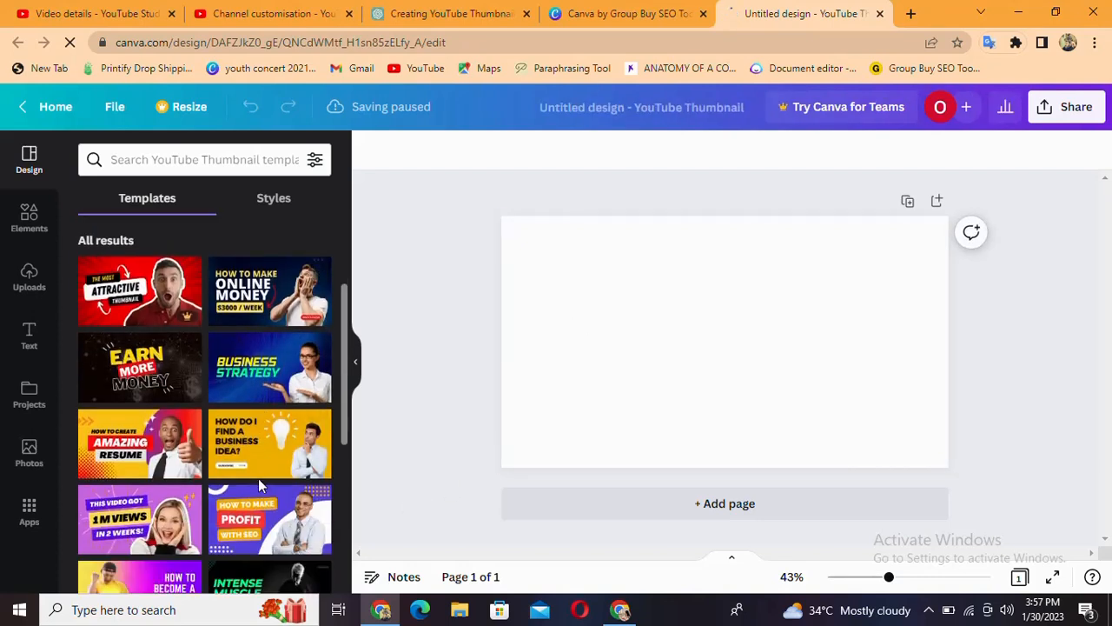
scroll(258, 478, "down", 3)
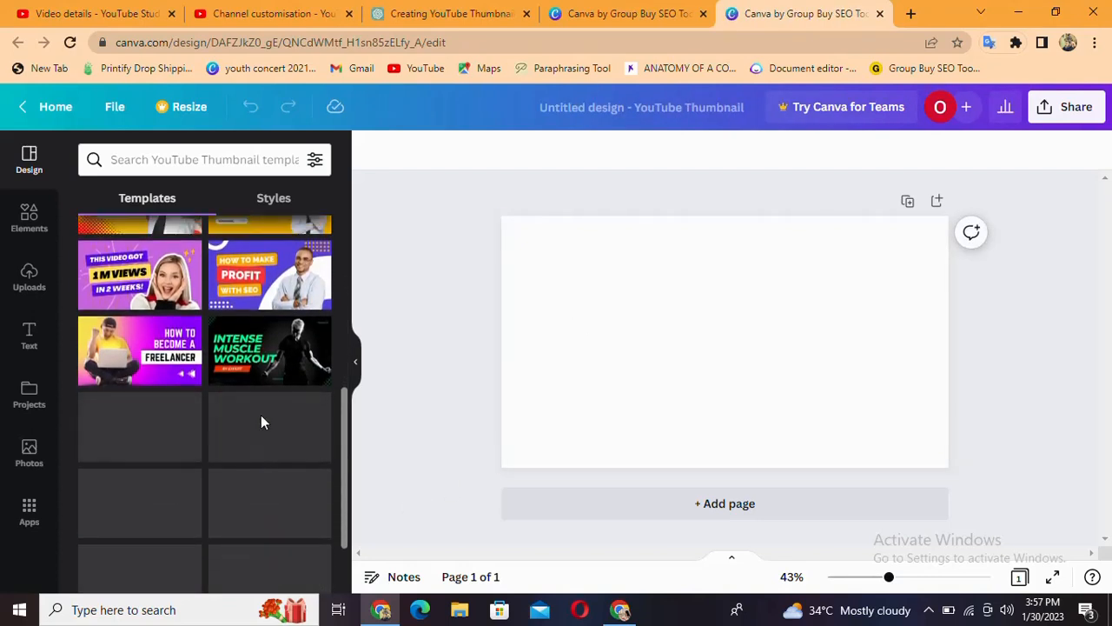
scroll(252, 422, "up", 2)
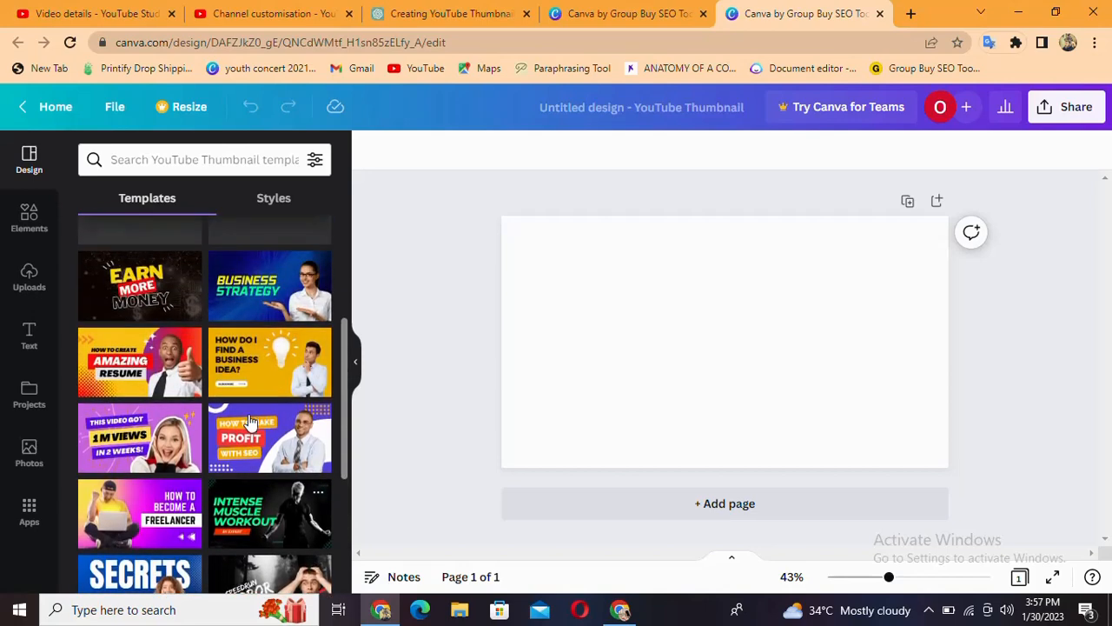
scroll(248, 420, "up", 3)
scroll(249, 420, "down", 3)
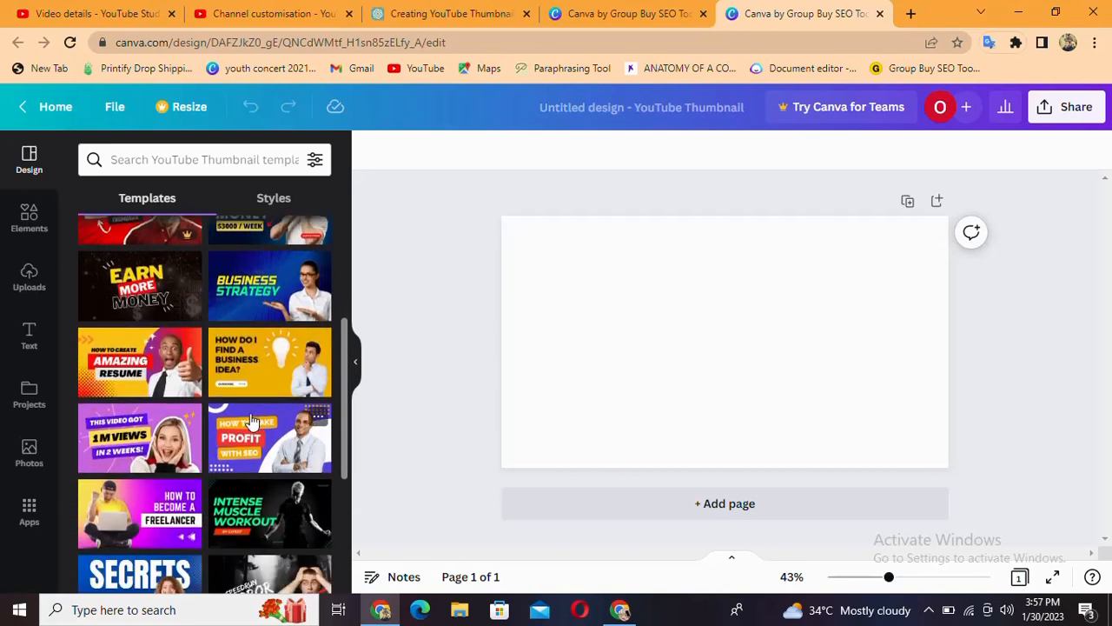
scroll(244, 373, "down", 5)
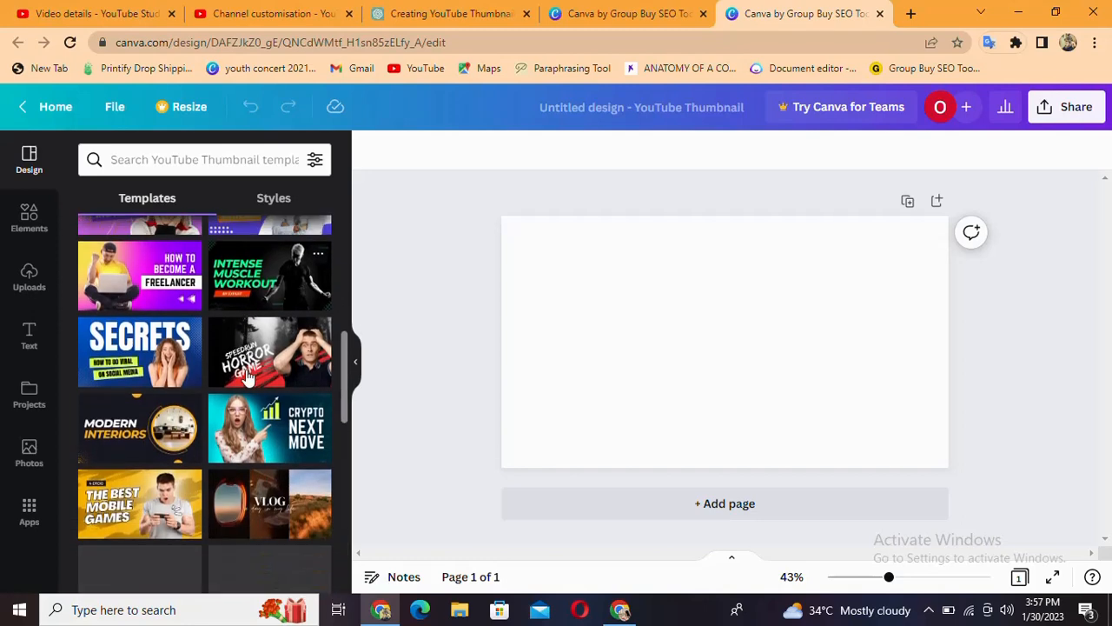
scroll(248, 375, "down", 2)
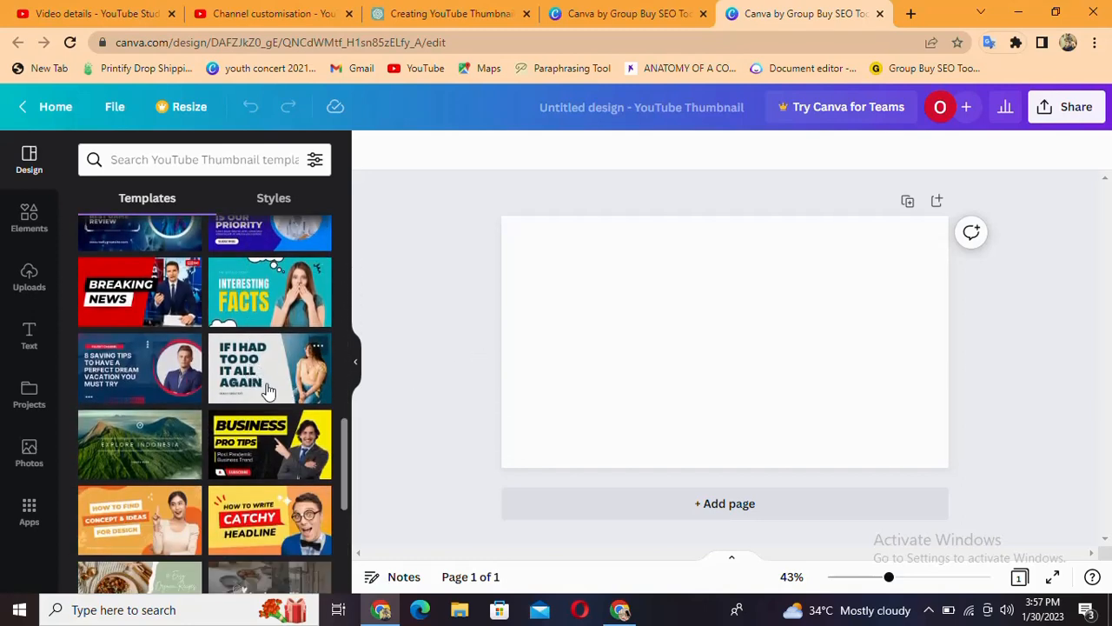
scroll(265, 367, "up", 6)
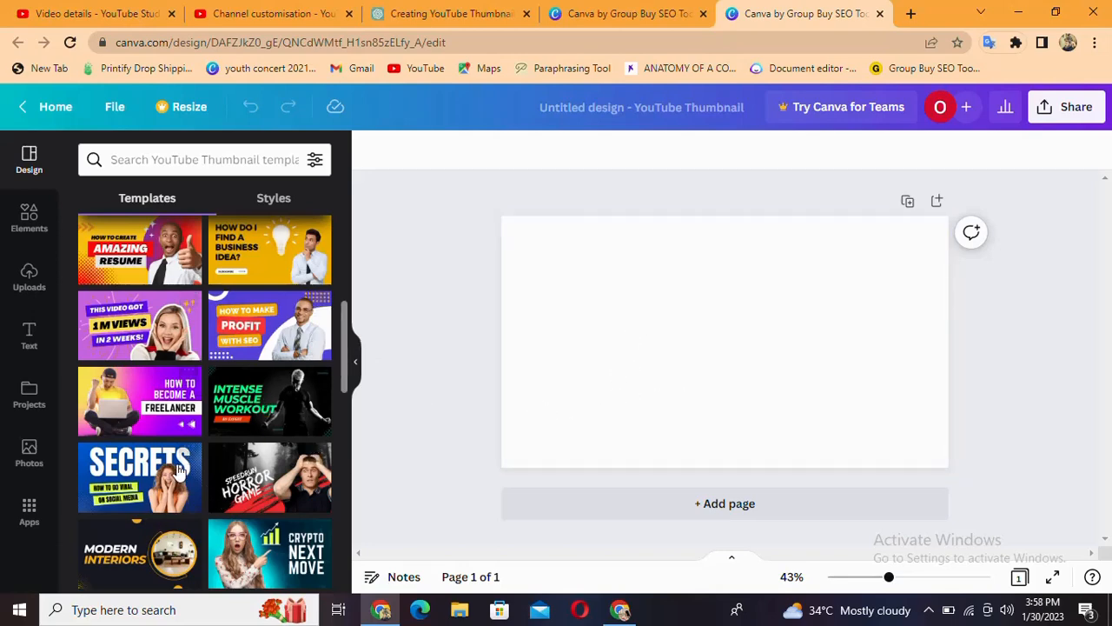
scroll(195, 382, "up", 3)
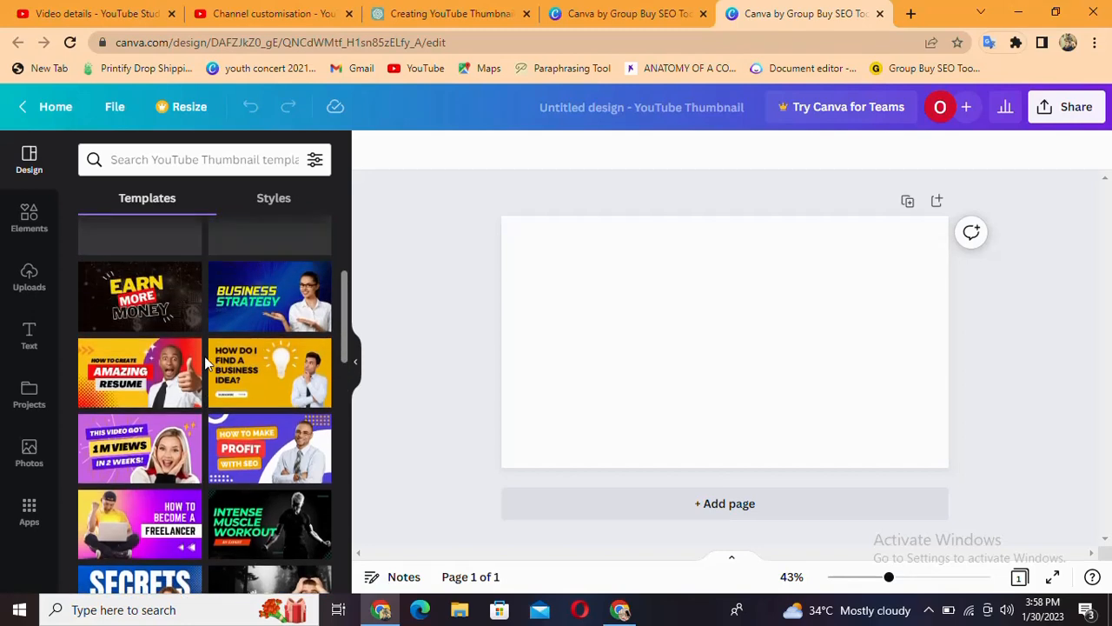
scroll(204, 356, "down", 3)
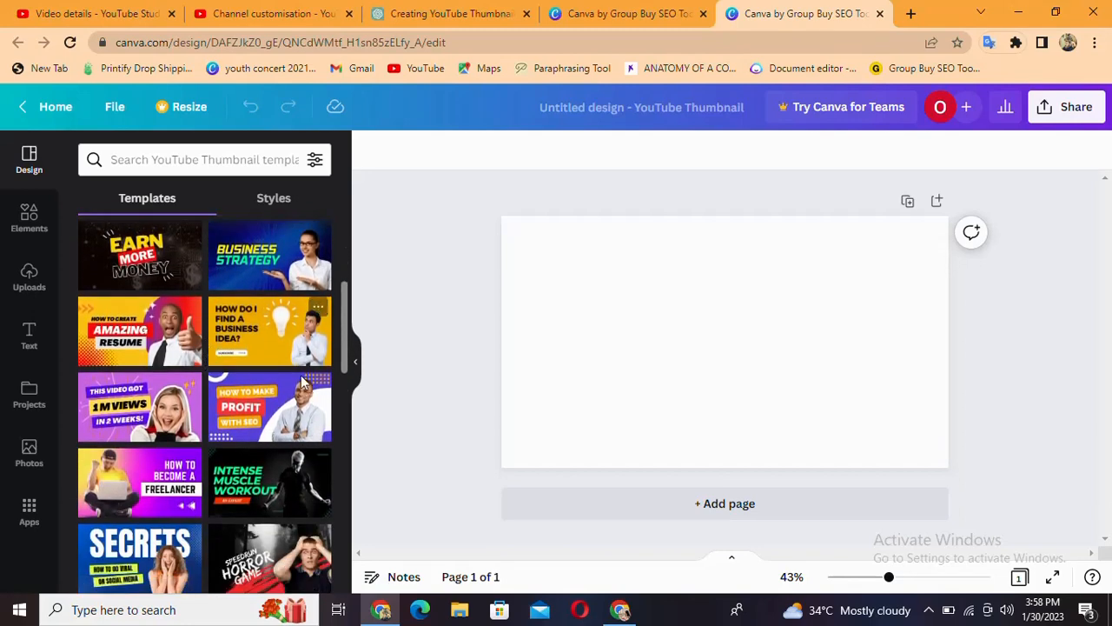
scroll(247, 476, "down", 5)
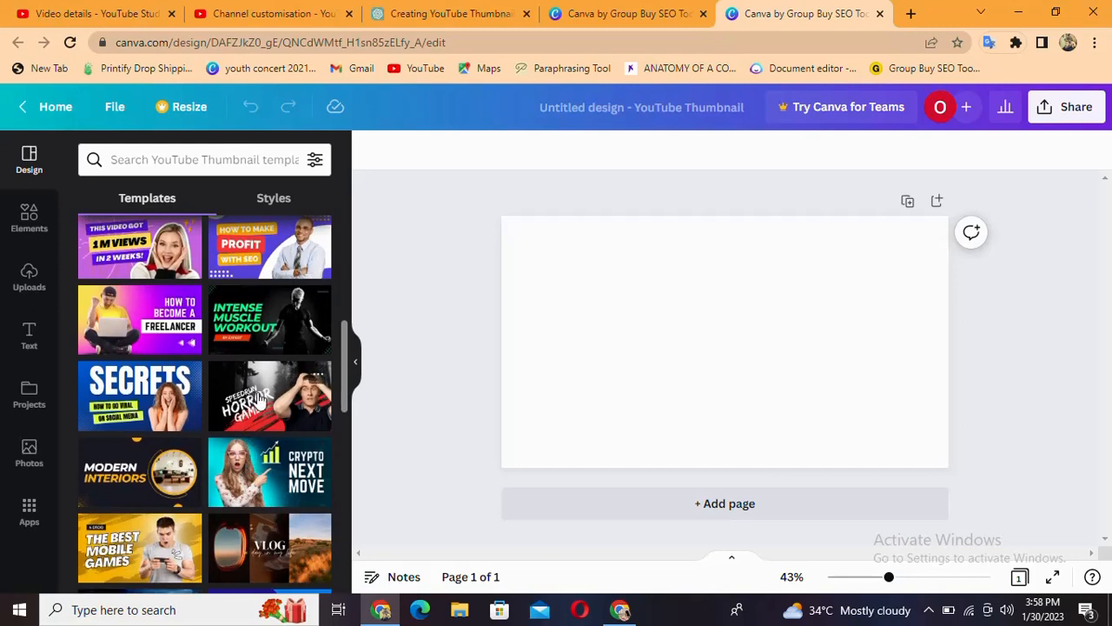
scroll(243, 447, "down", 5)
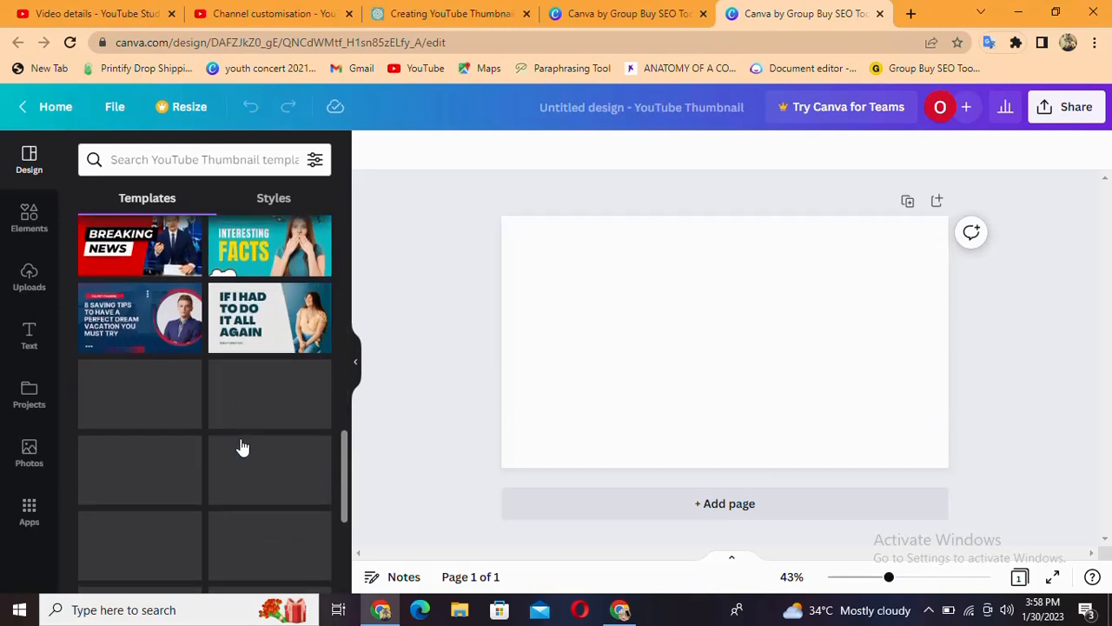
scroll(243, 447, "down", 2)
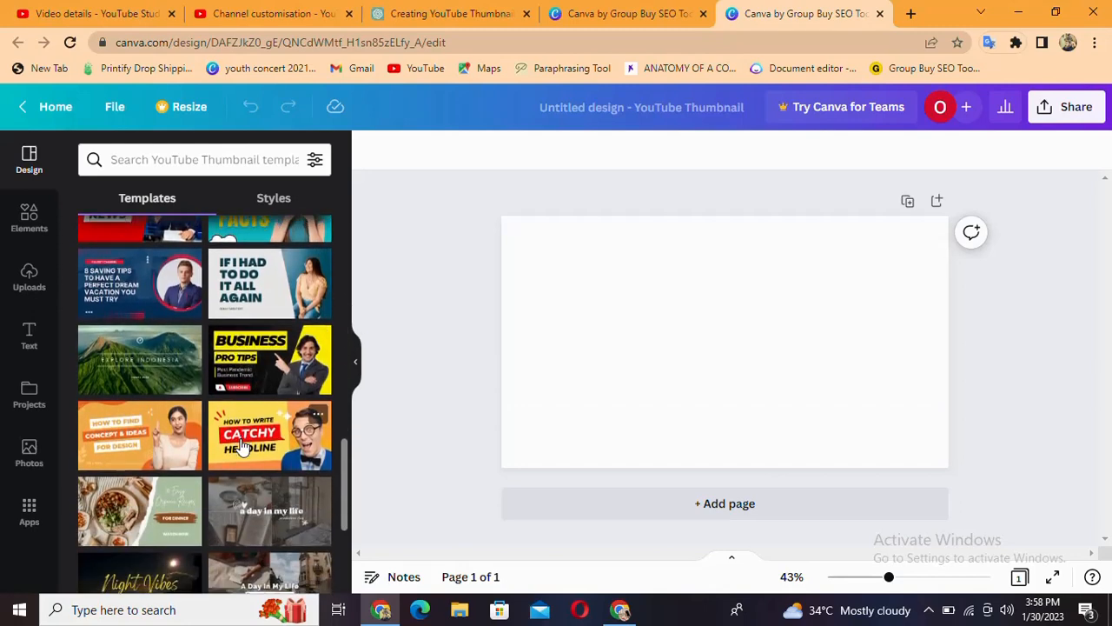
scroll(242, 446, "down", 3)
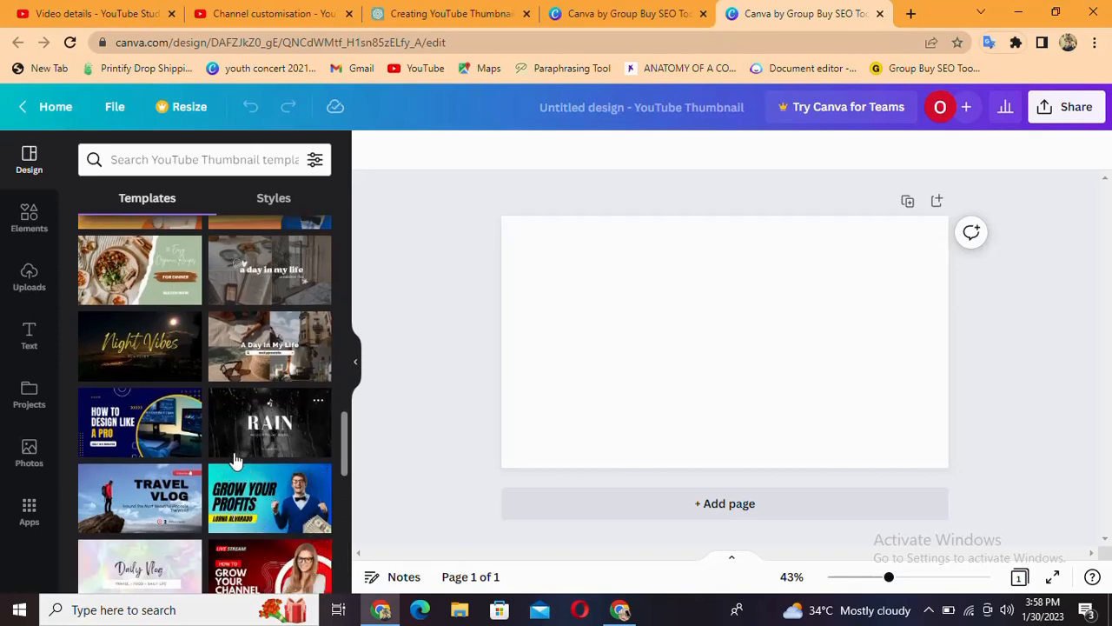
scroll(236, 460, "down", 5)
scroll(235, 460, "up", 2)
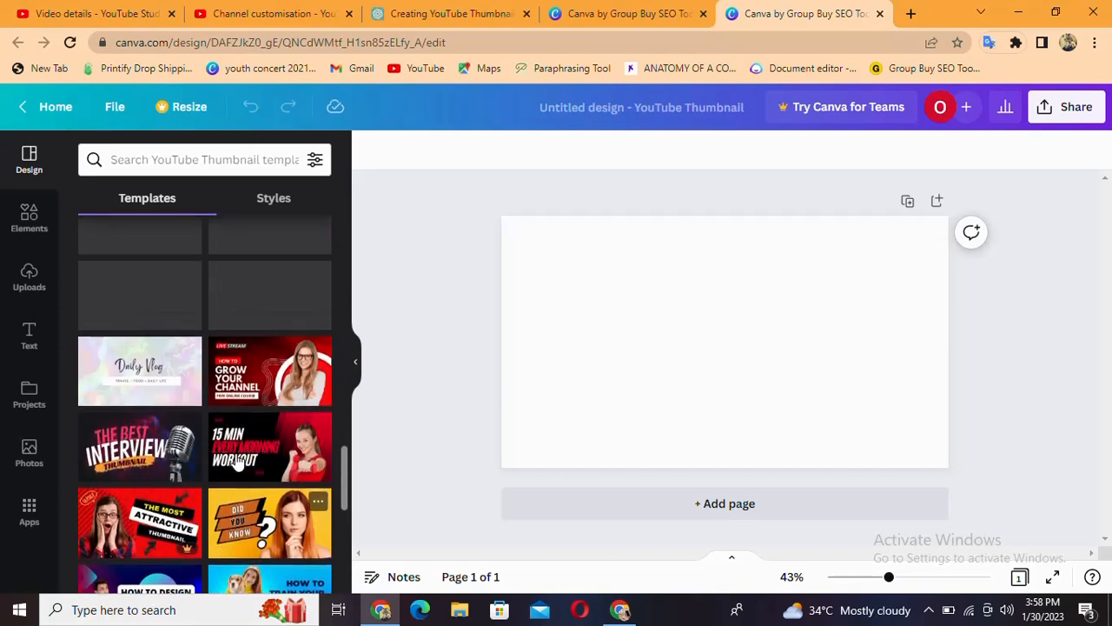
scroll(236, 452, "down", 7)
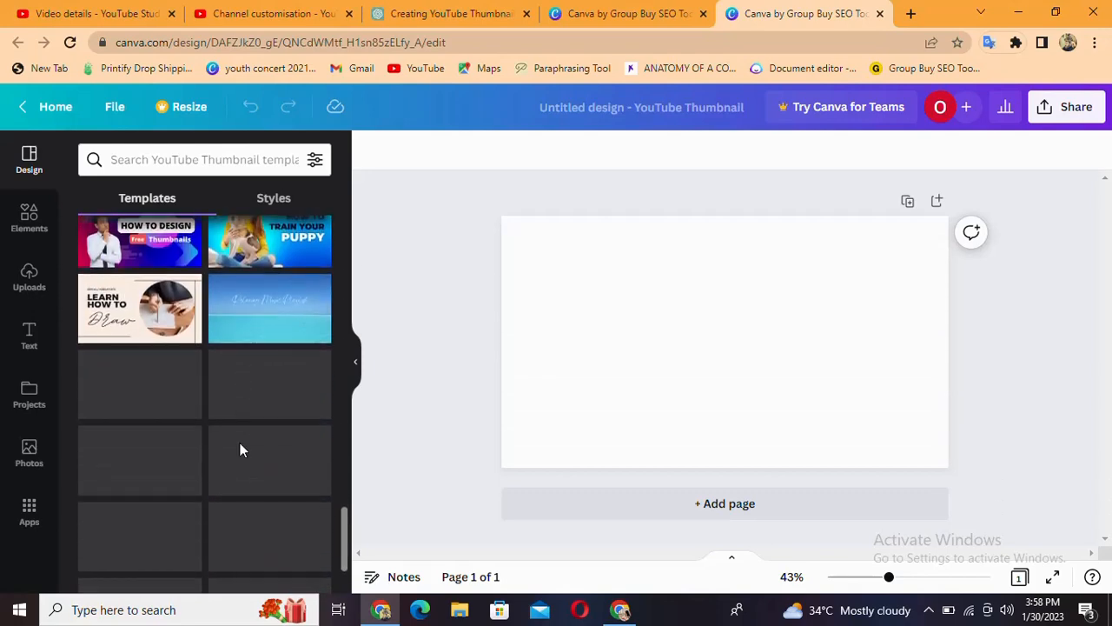
scroll(239, 445, "up", 2)
scroll(242, 447, "down", 5)
scroll(241, 451, "down", 2)
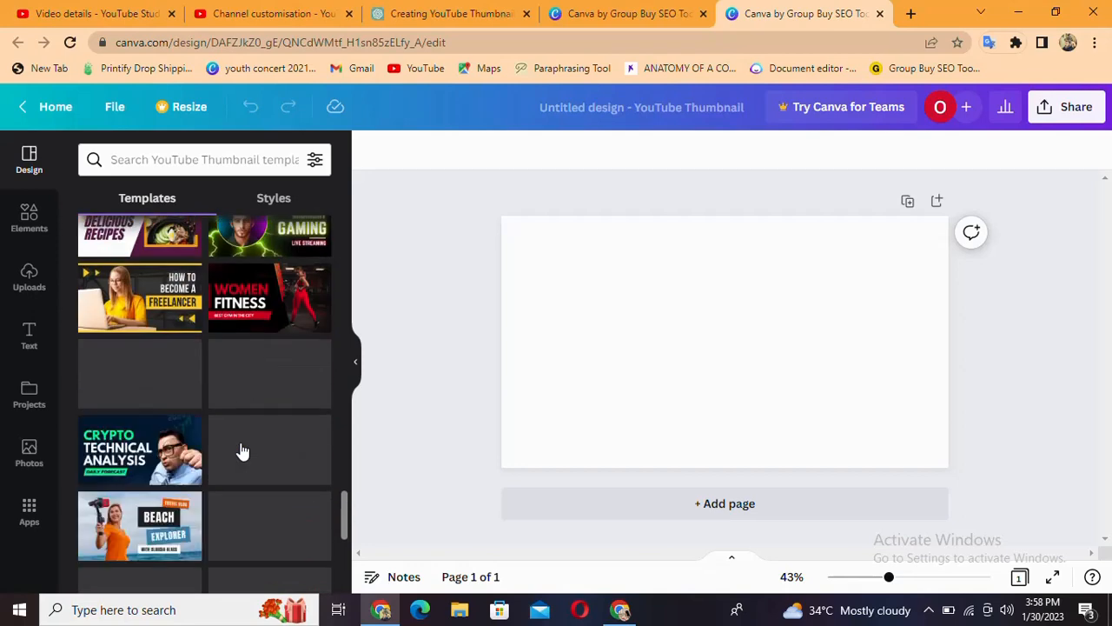
scroll(242, 447, "up", 5)
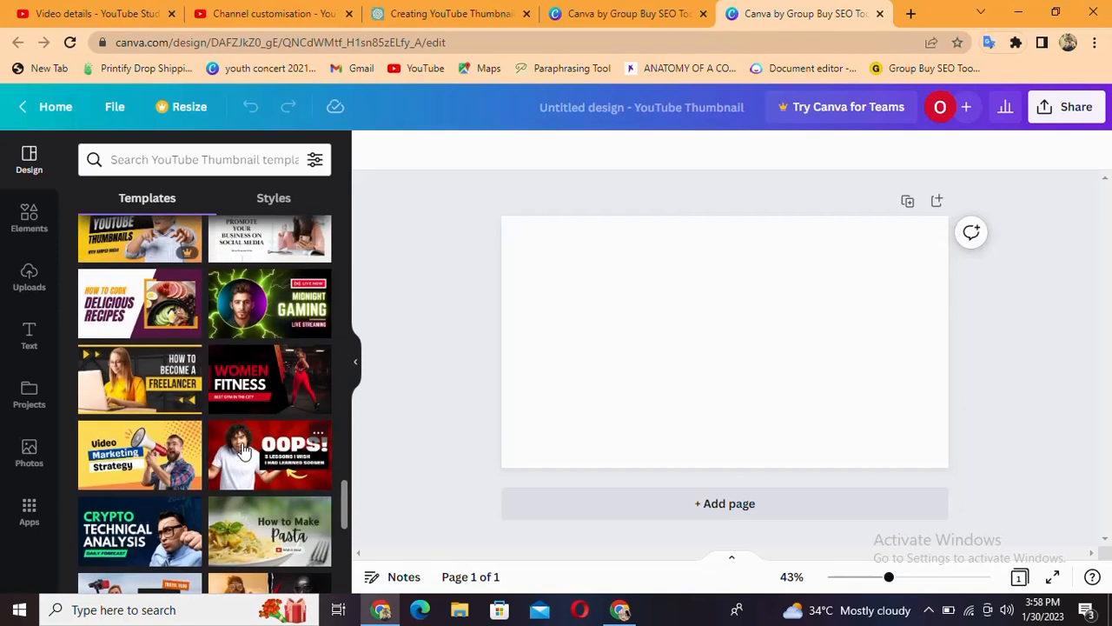
scroll(235, 438, "down", 4)
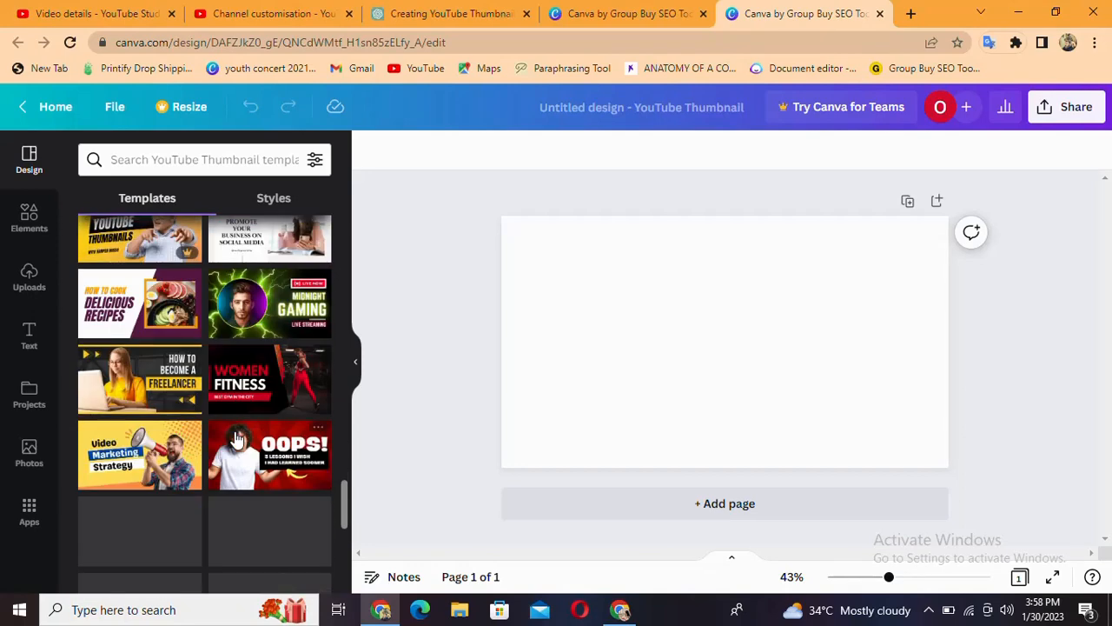
scroll(242, 326, "up", 1)
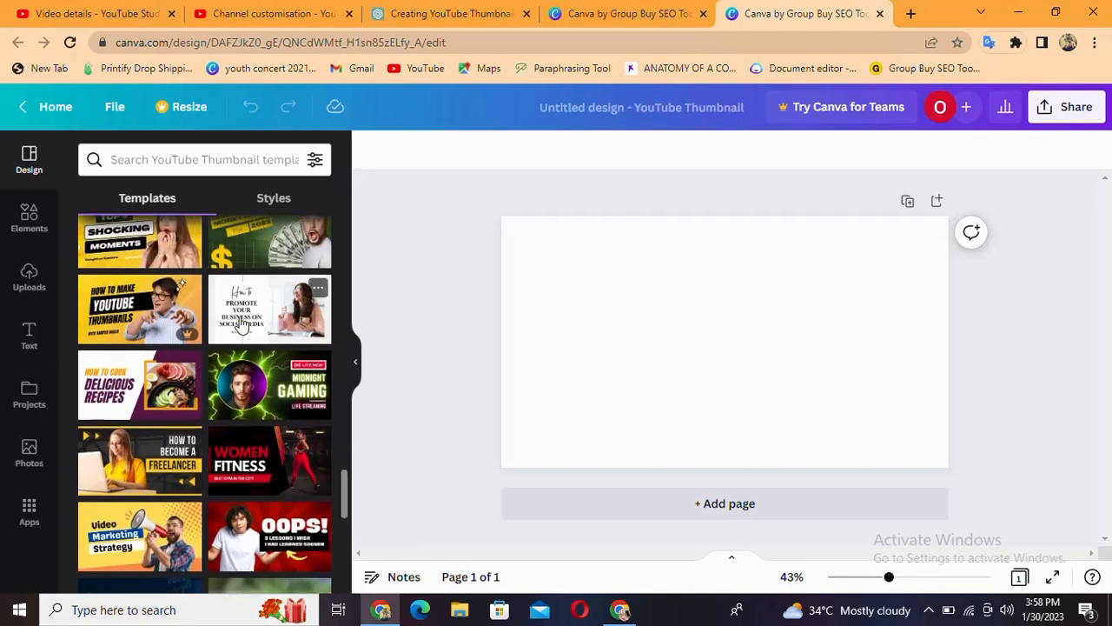
scroll(242, 323, "up", 2)
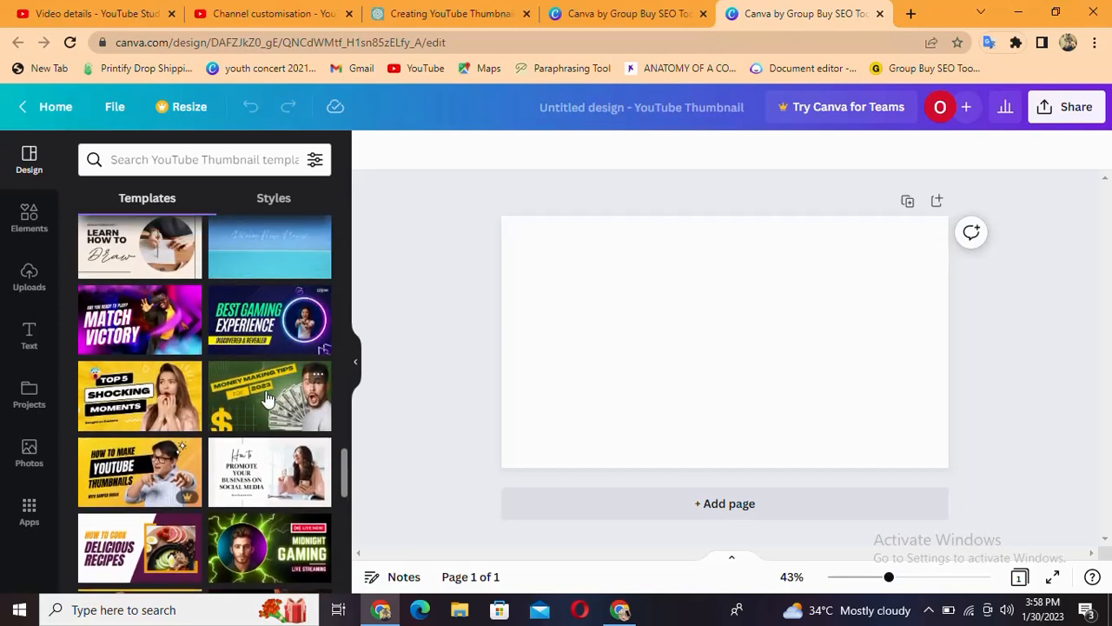
left_click(268, 398)
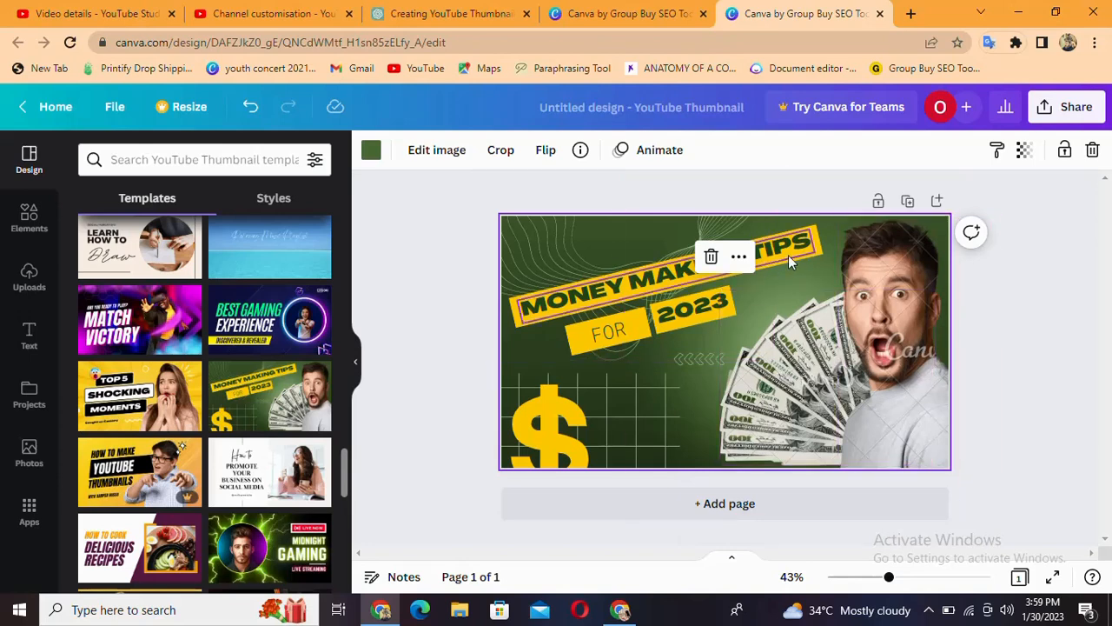
Select the cutout photo of the shocked man on the thumbnail
left_click(778, 277)
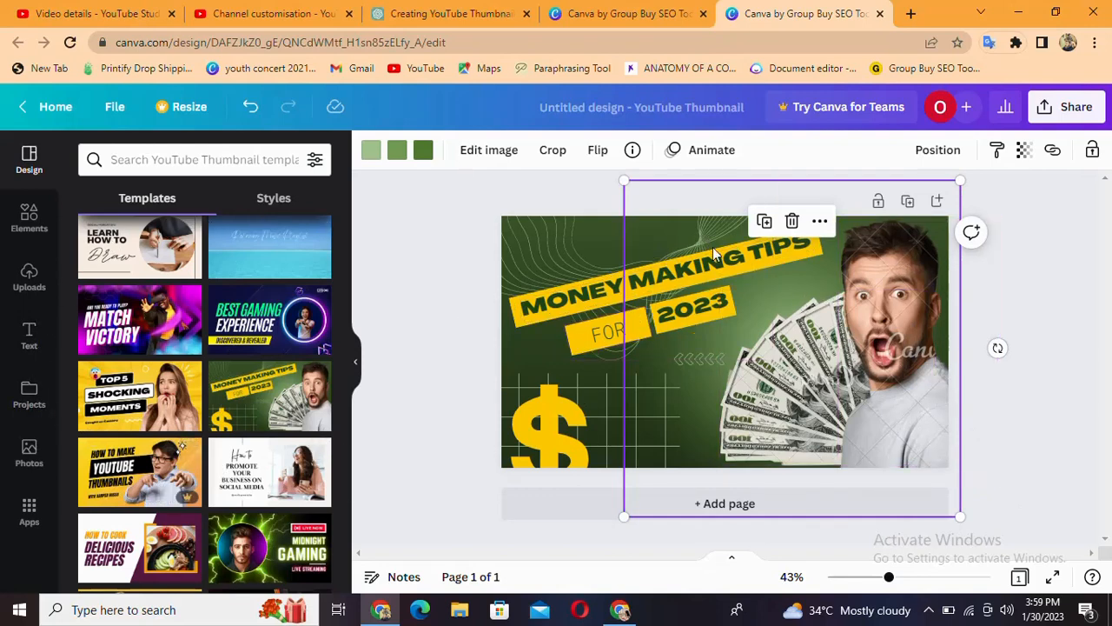
left_click(903, 301)
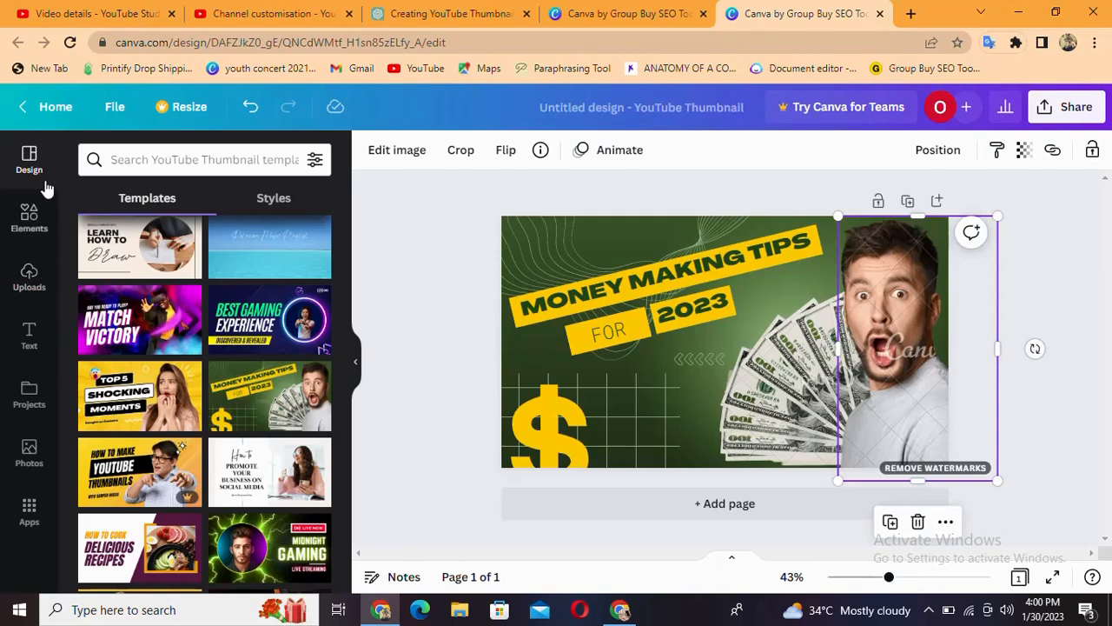
left_click(30, 278)
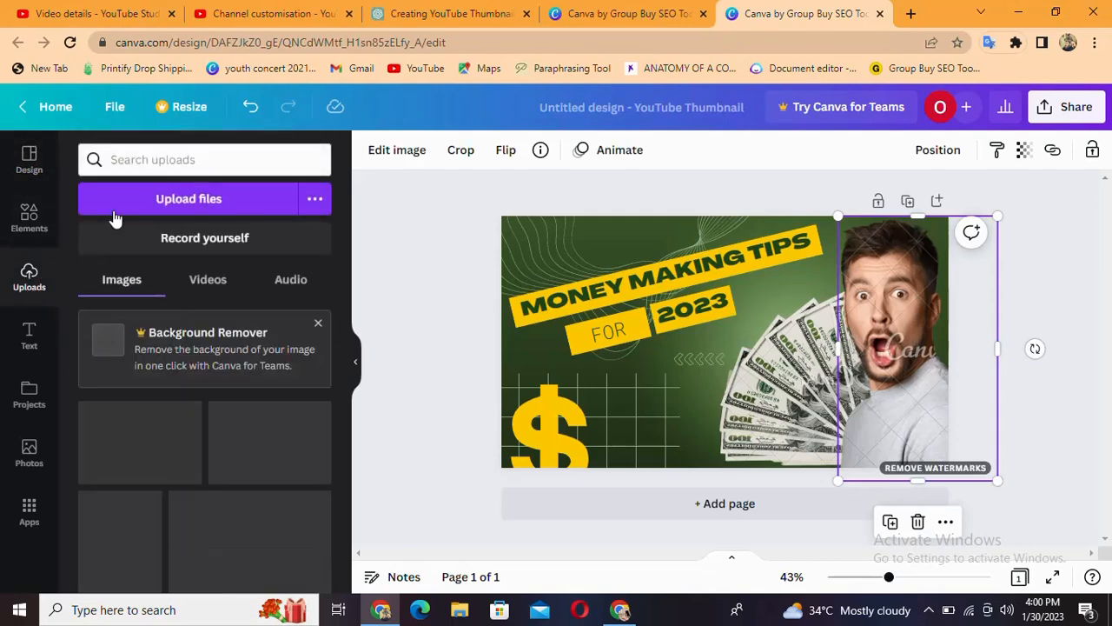
left_click(185, 201)
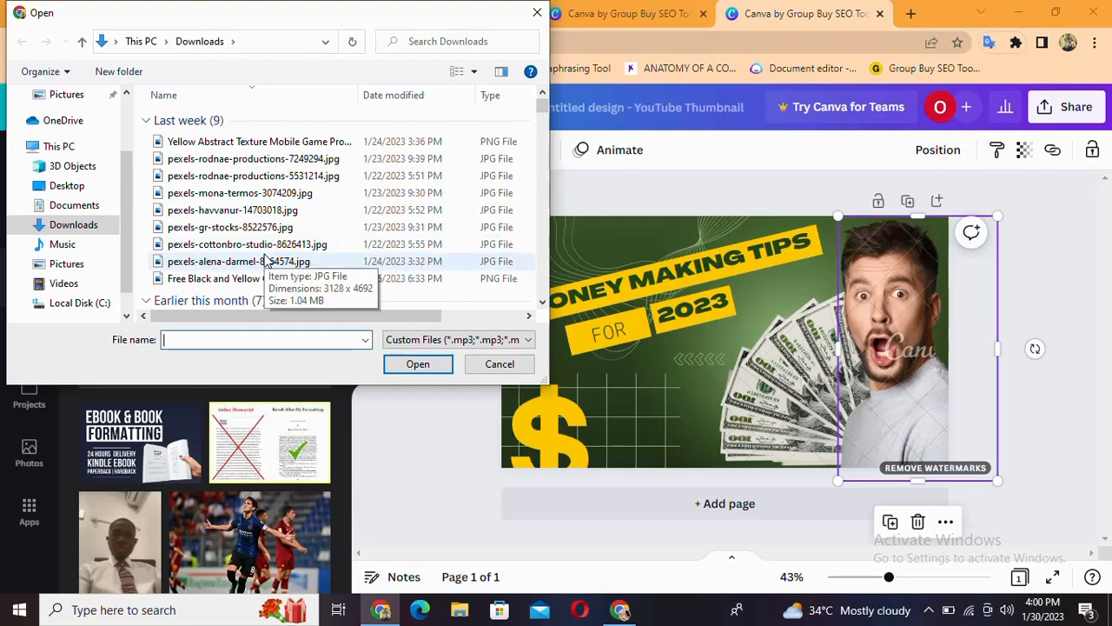
scroll(265, 254, "down", 15)
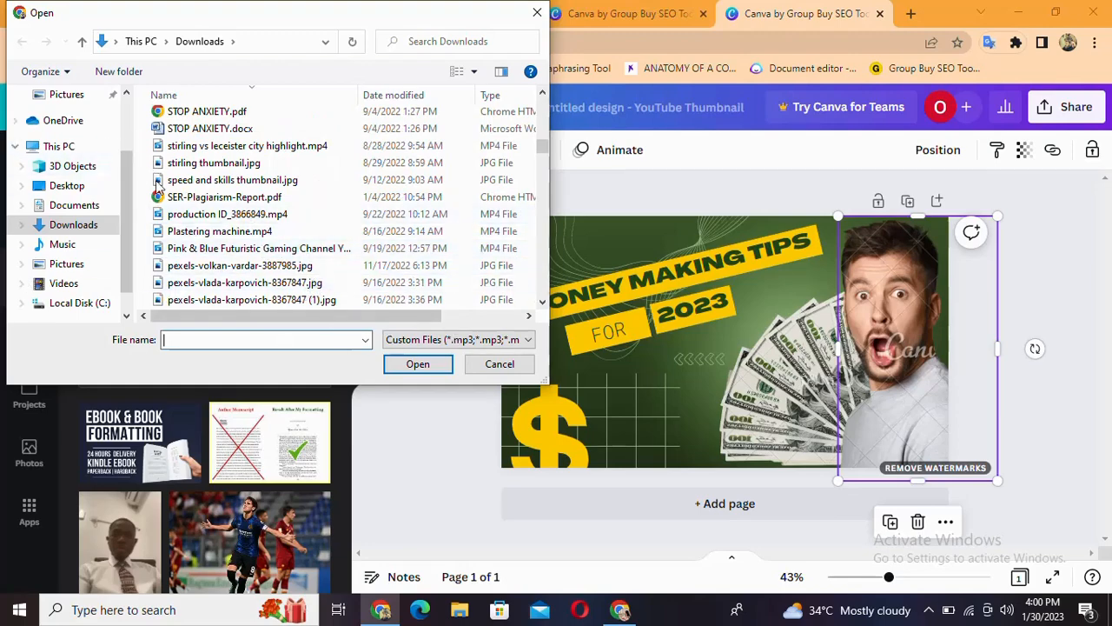
scroll(217, 228, "up", 7)
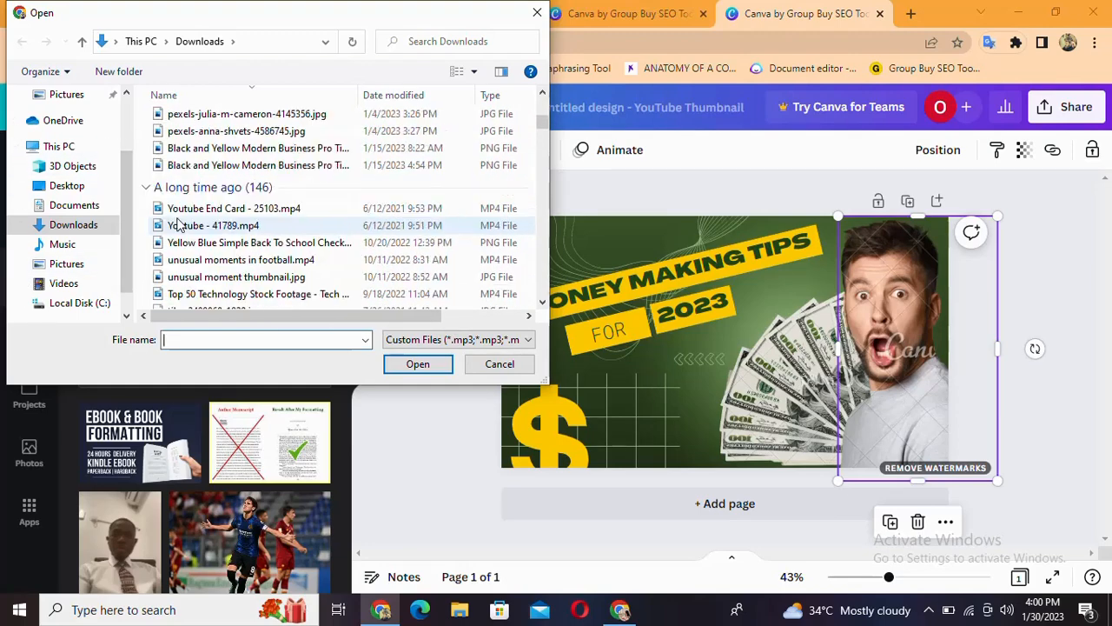
left_click(536, 18)
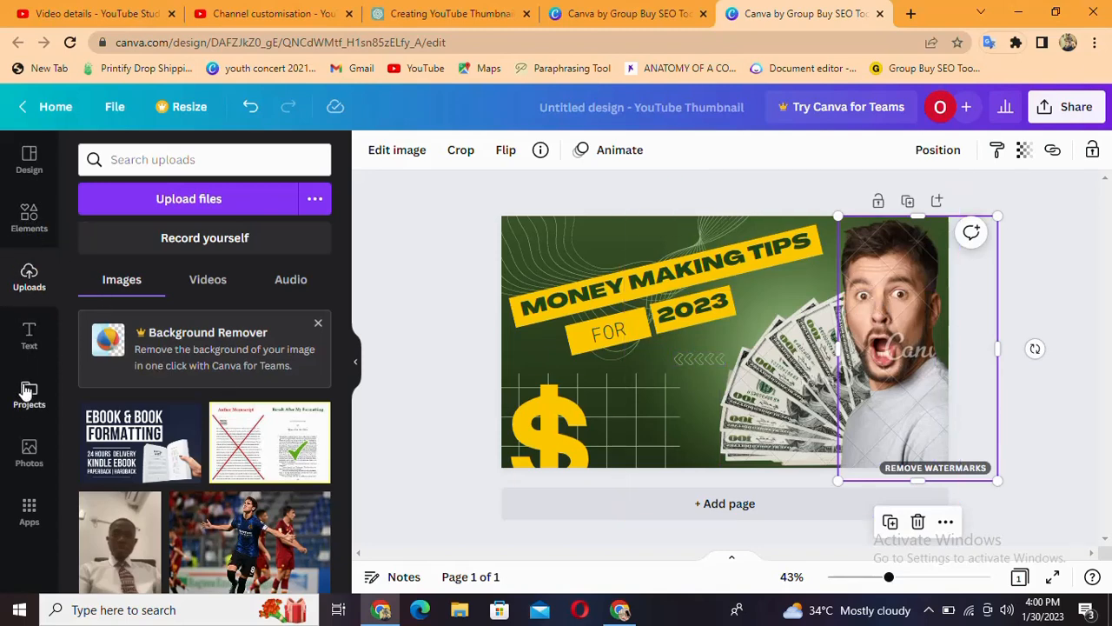
Open the stock photo library and look through its recommended and trending photos
left_click(30, 460)
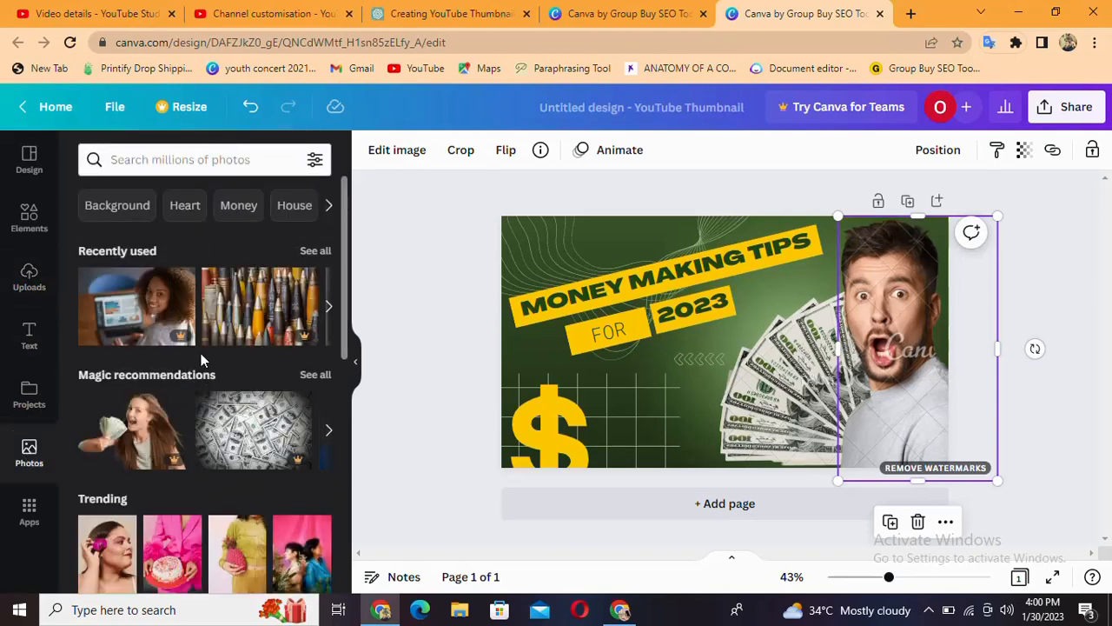
scroll(204, 447, "down", 3)
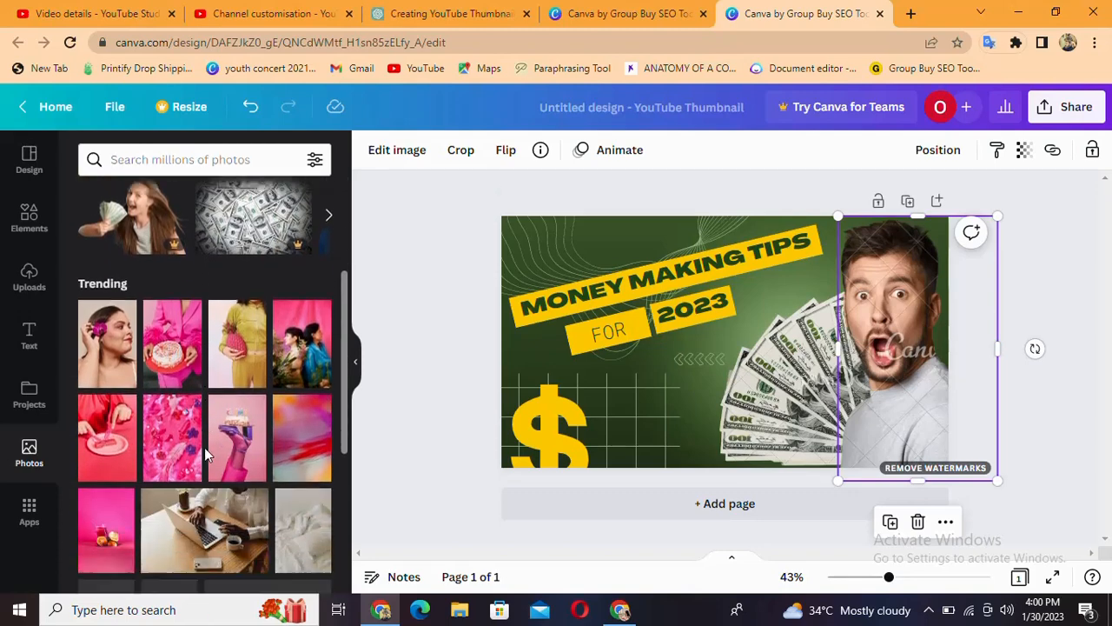
scroll(205, 448, "down", 3)
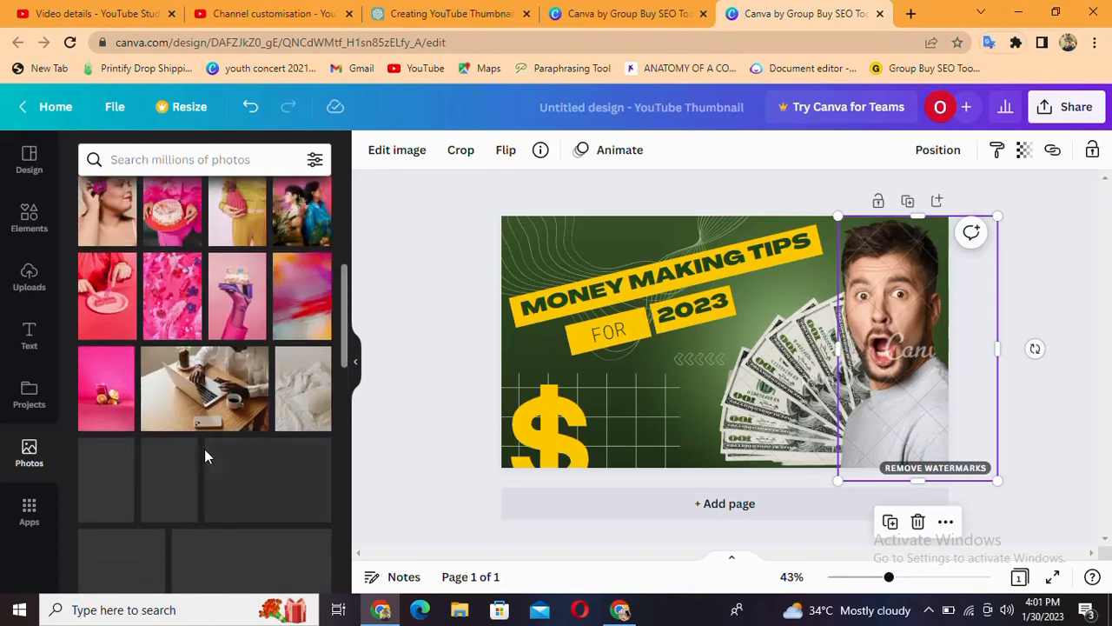
scroll(204, 449, "down", 3)
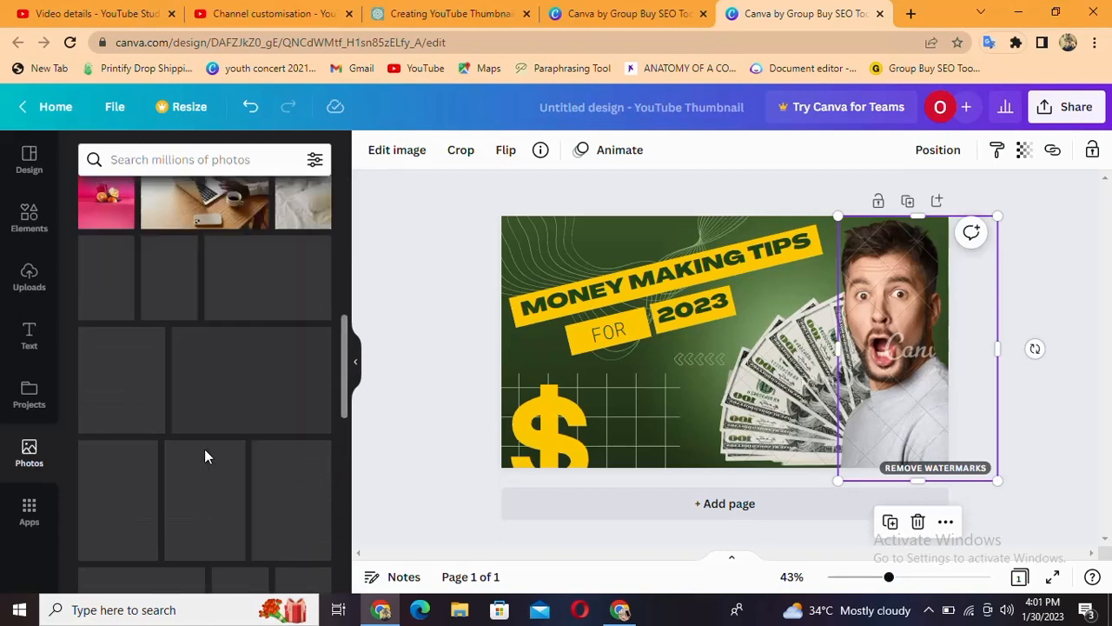
scroll(205, 448, "up", 10)
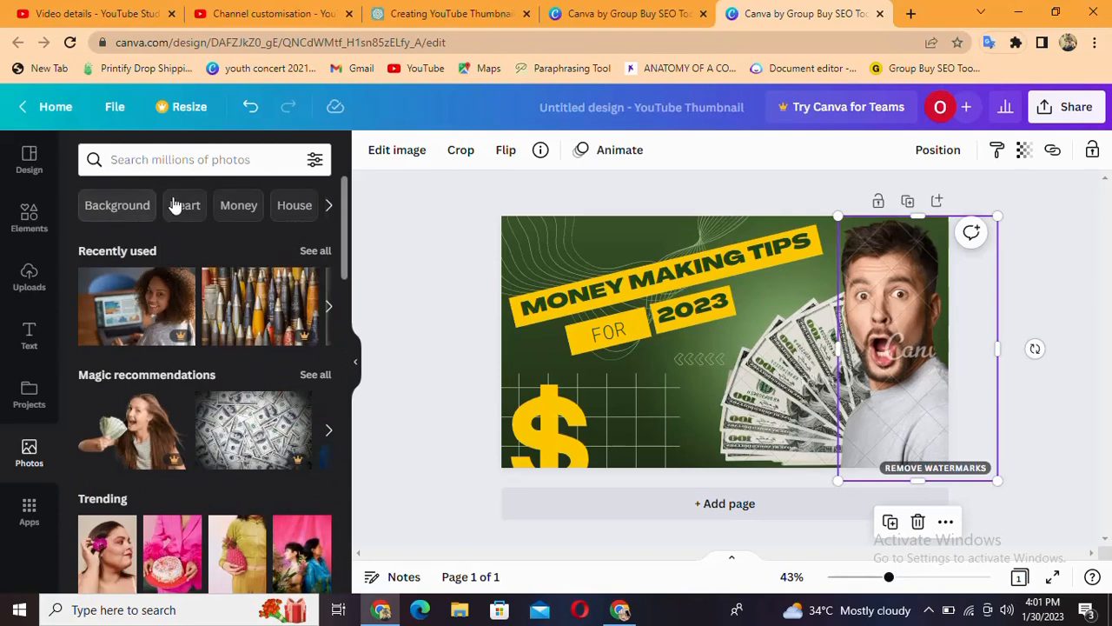
Look through the stock photos for the Money, Piggy bank and Savings topics, including the related topic suggestions
left_click(250, 211)
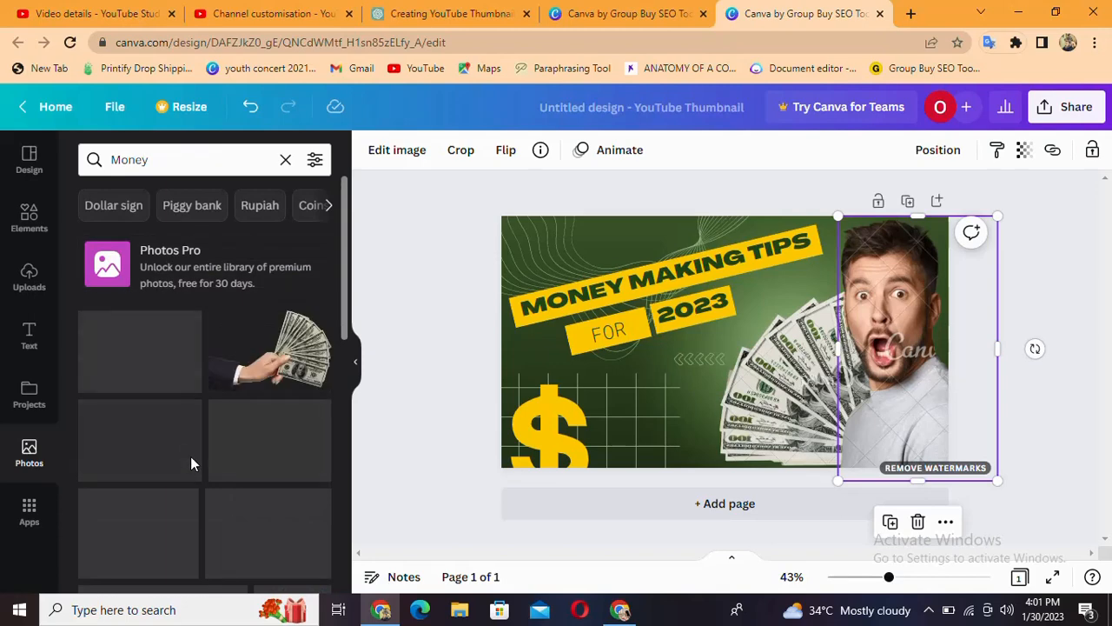
scroll(208, 422, "down", 5)
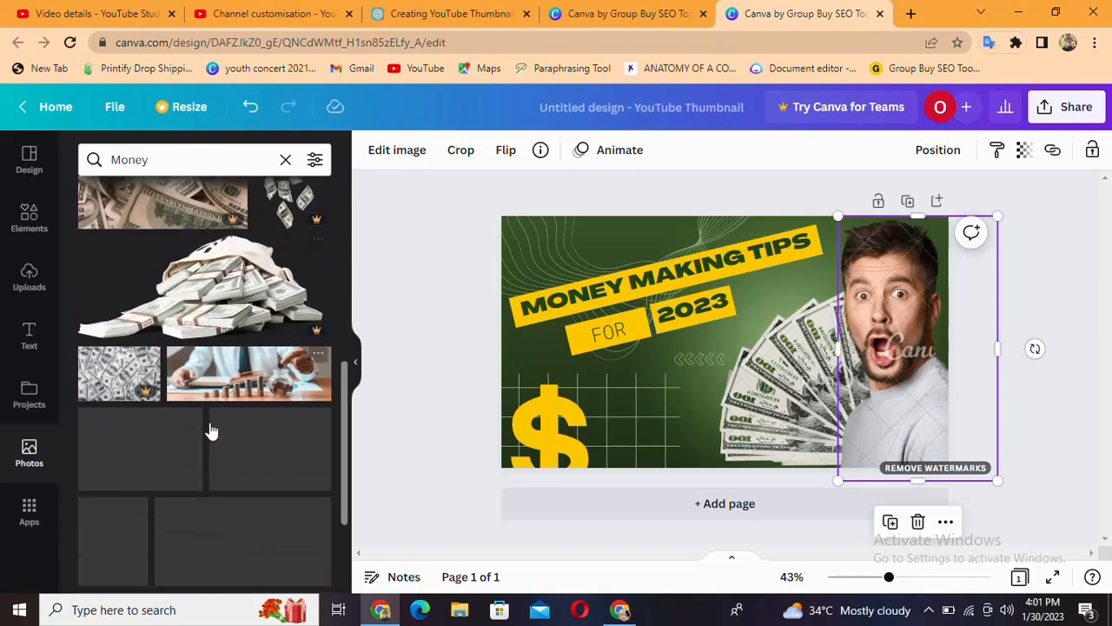
scroll(210, 427, "down", 2)
scroll(210, 426, "up", 10)
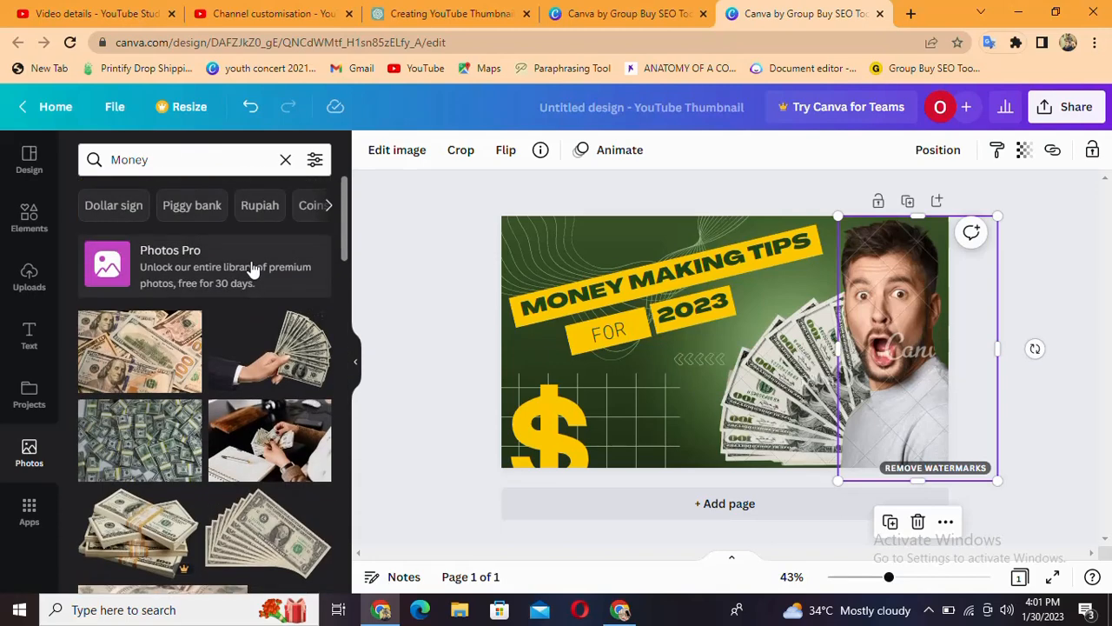
left_click(187, 213)
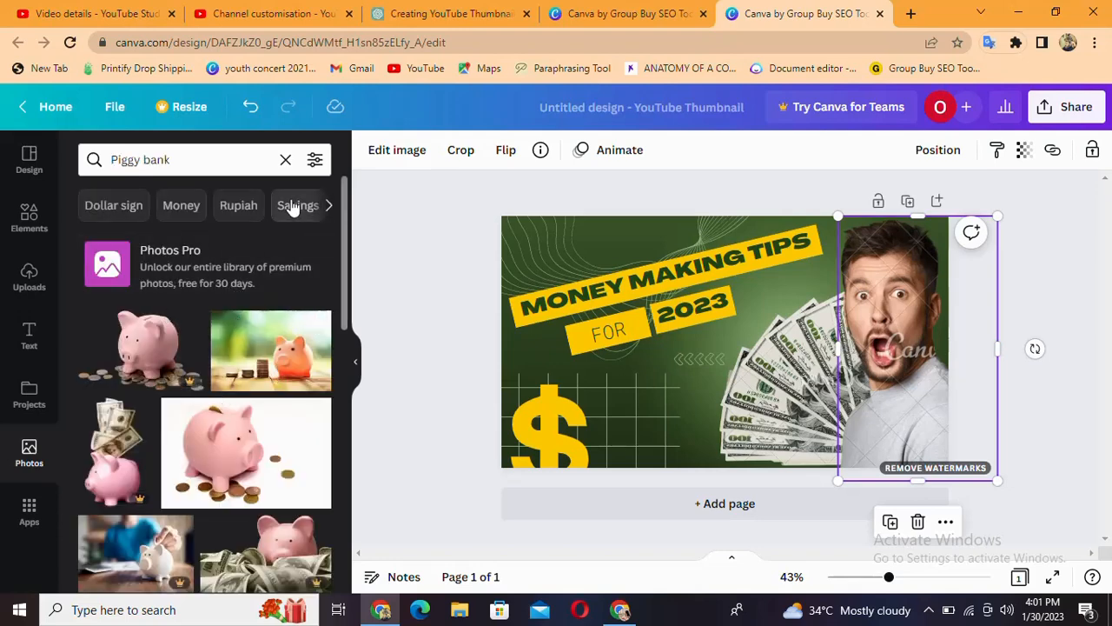
left_click(293, 206)
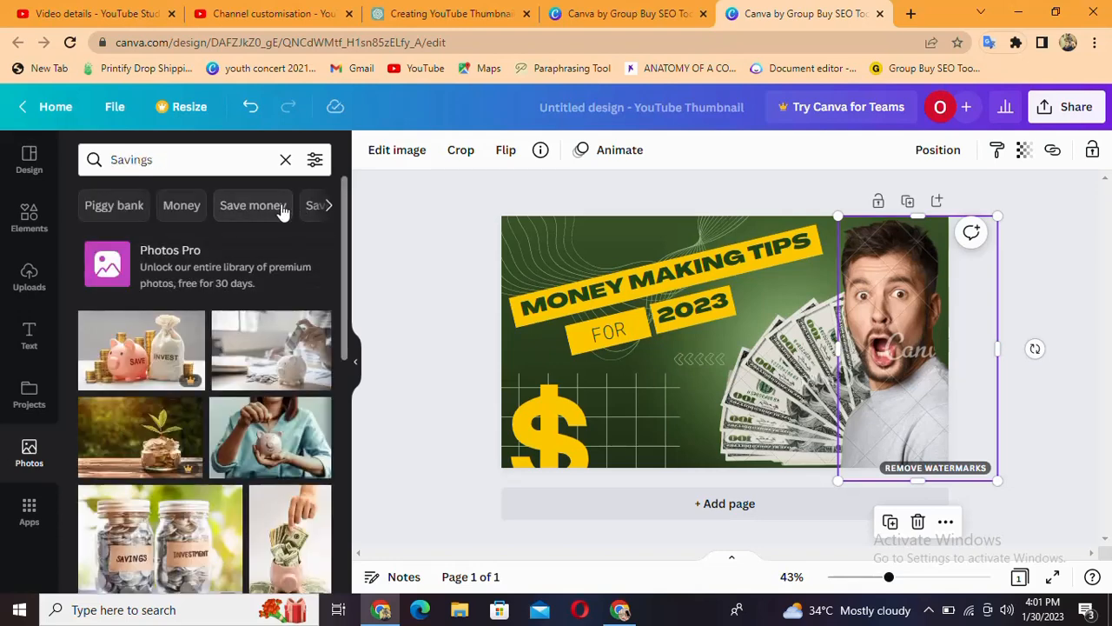
left_click(326, 207)
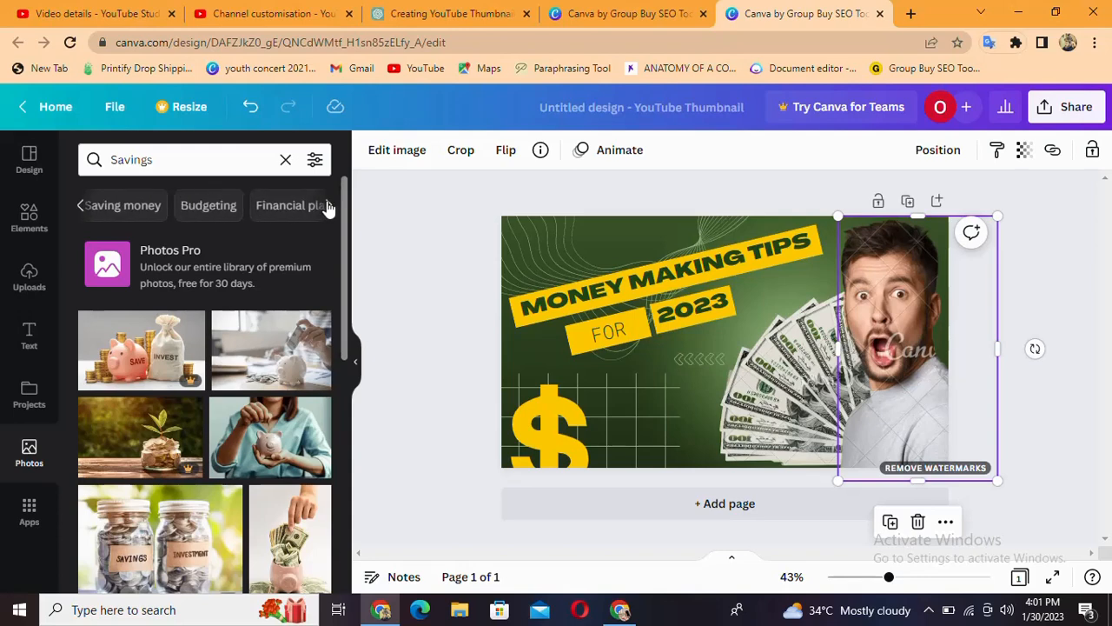
left_click(327, 206)
left_click(328, 207)
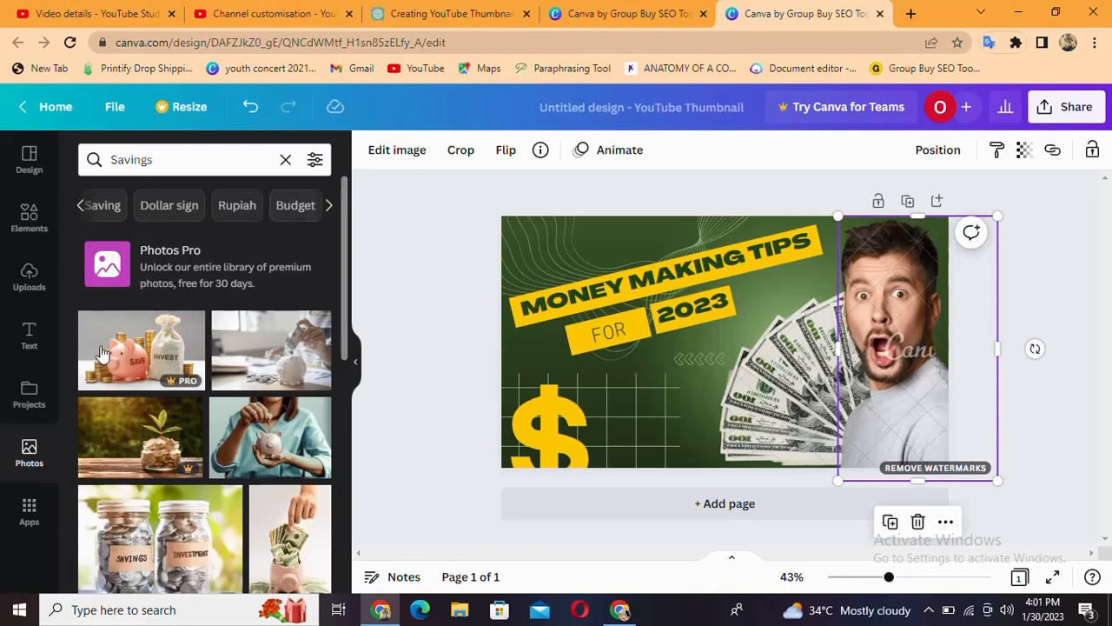
scroll(234, 424, "down", 10)
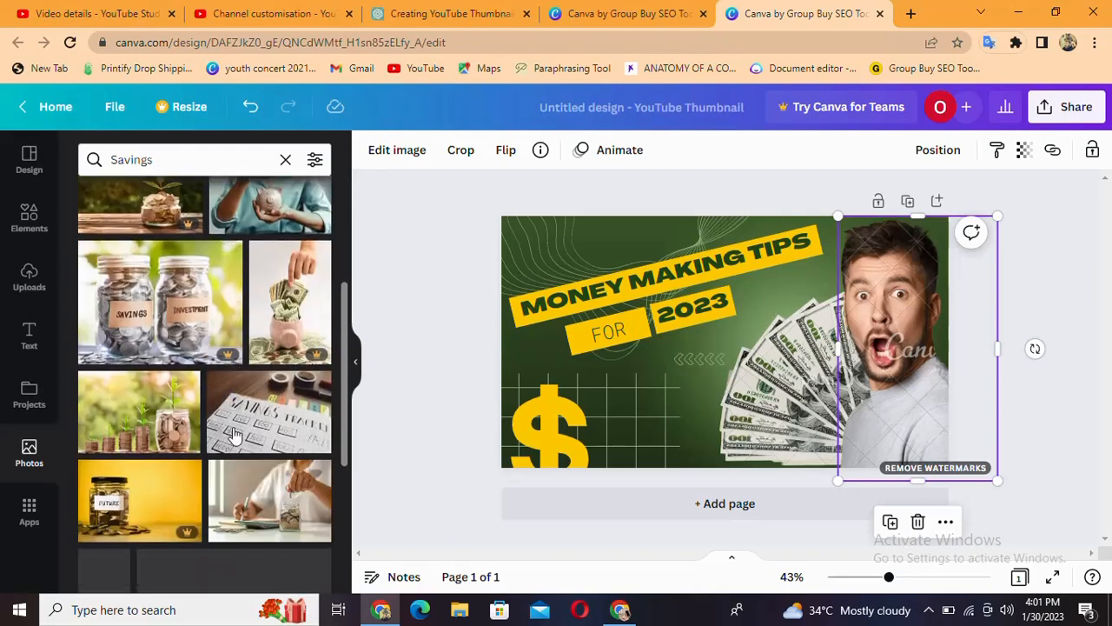
scroll(243, 421, "up", 4)
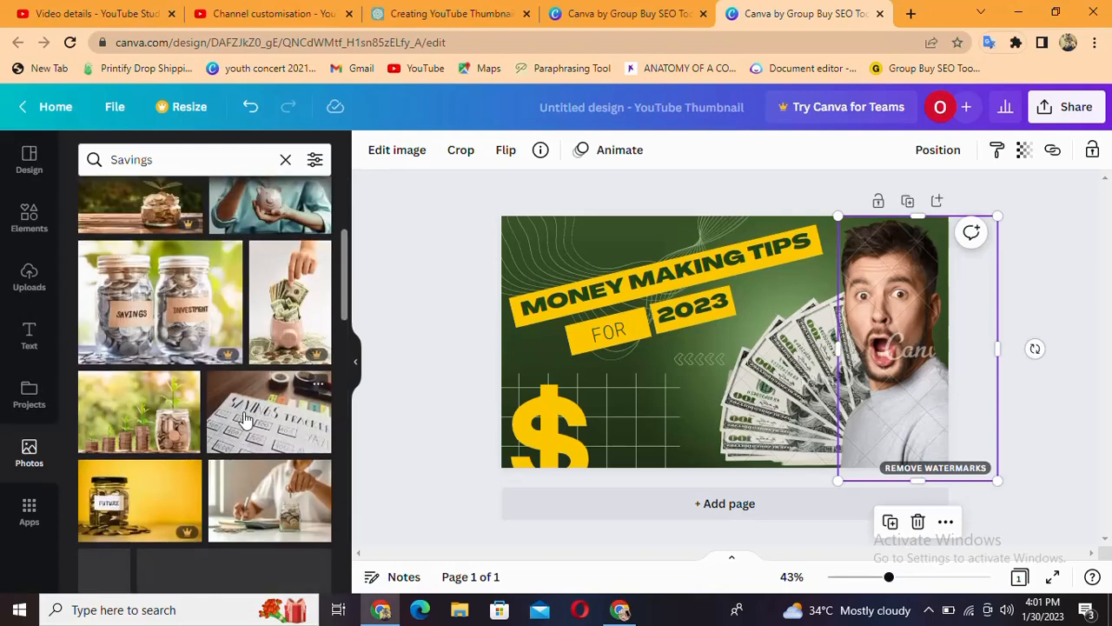
scroll(242, 421, "down", 1)
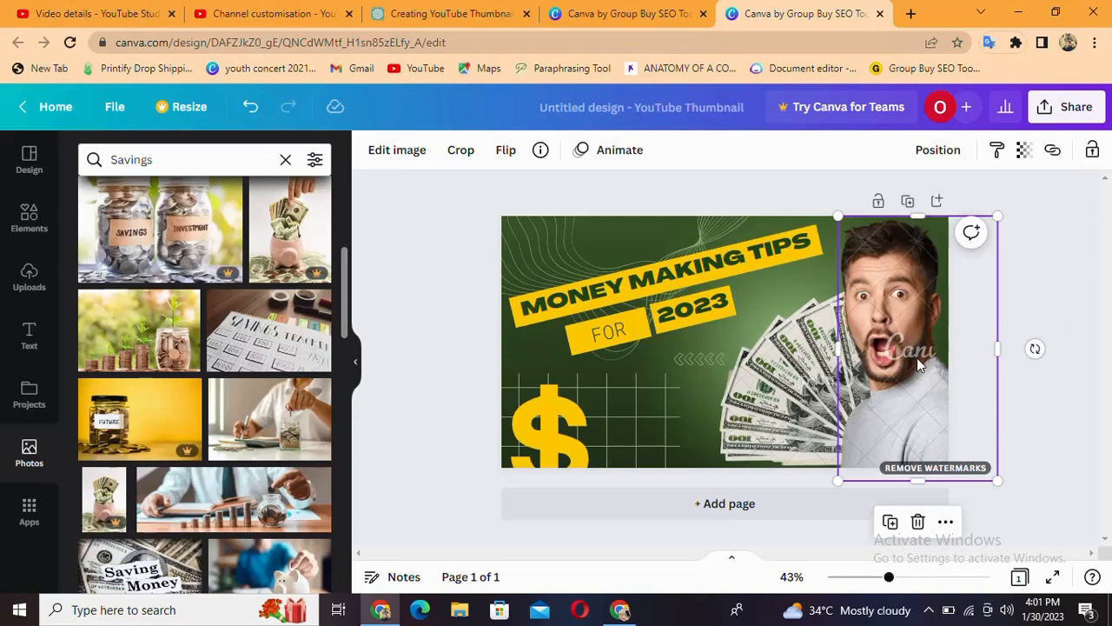
Clear the "MONEY MAKING TIPS" headline in the long yellow banner and begin its replacement text with "HOW"
left_click(657, 321)
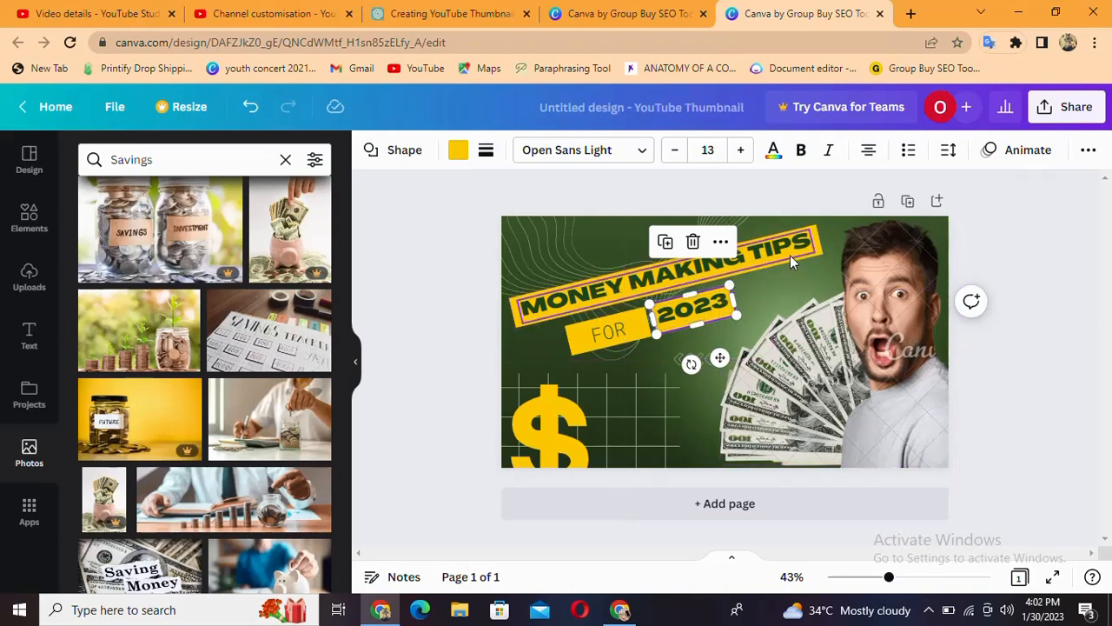
left_click(811, 238)
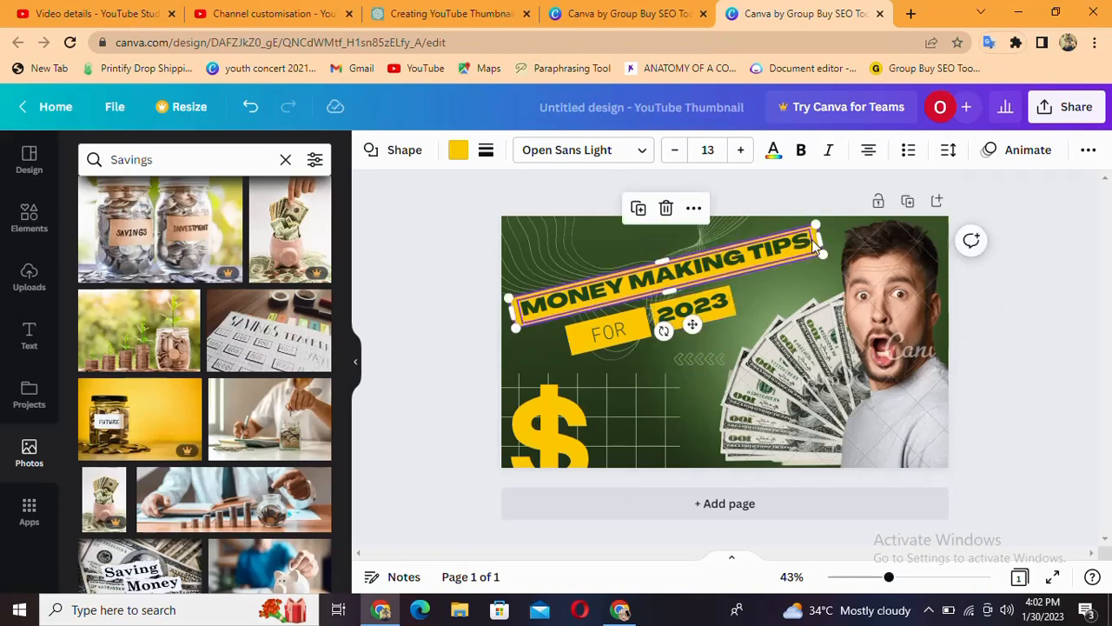
left_click(806, 249)
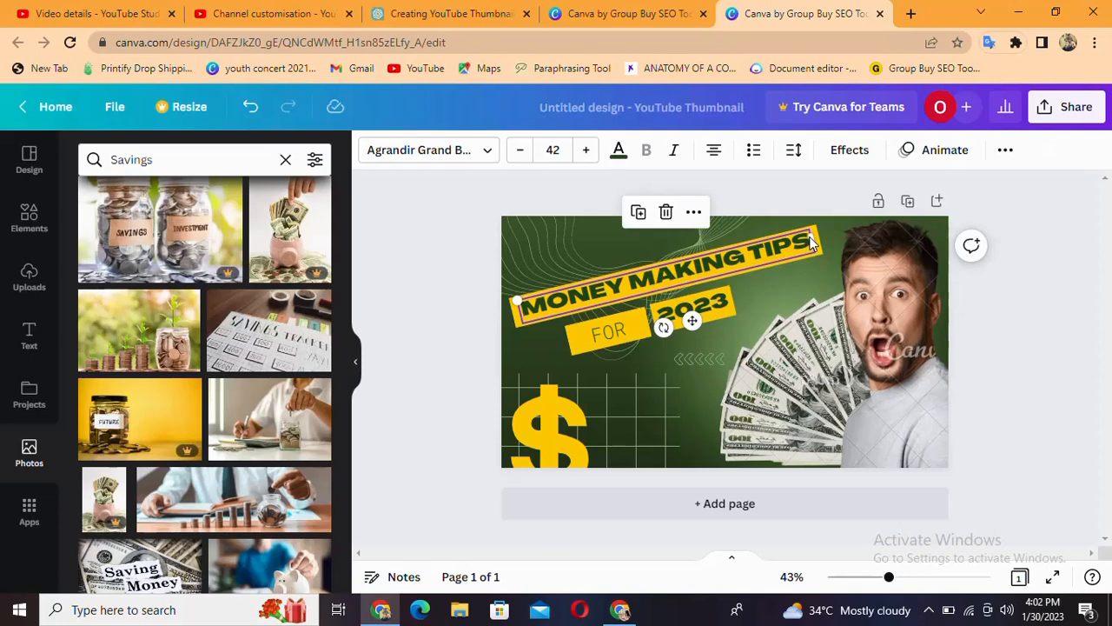
left_click(808, 242)
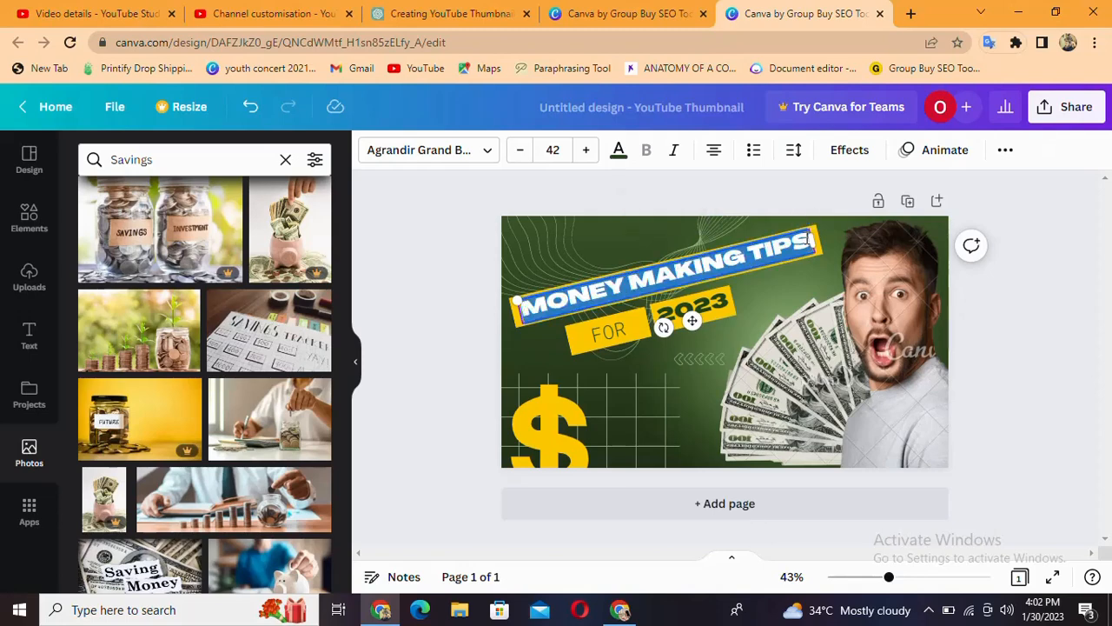
left_click(809, 244)
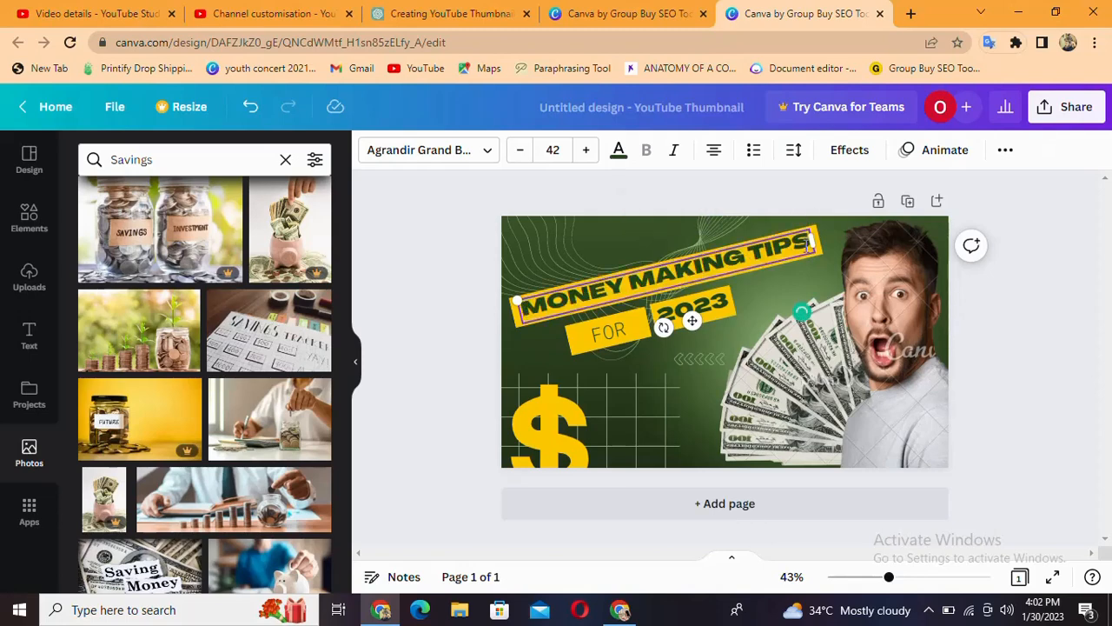
key("BackSpace")
key("BackSpace")
key("BackSpace")
key("BackSpace")
key("BackSpace")
key("BackSpace")
key("BackSpace")
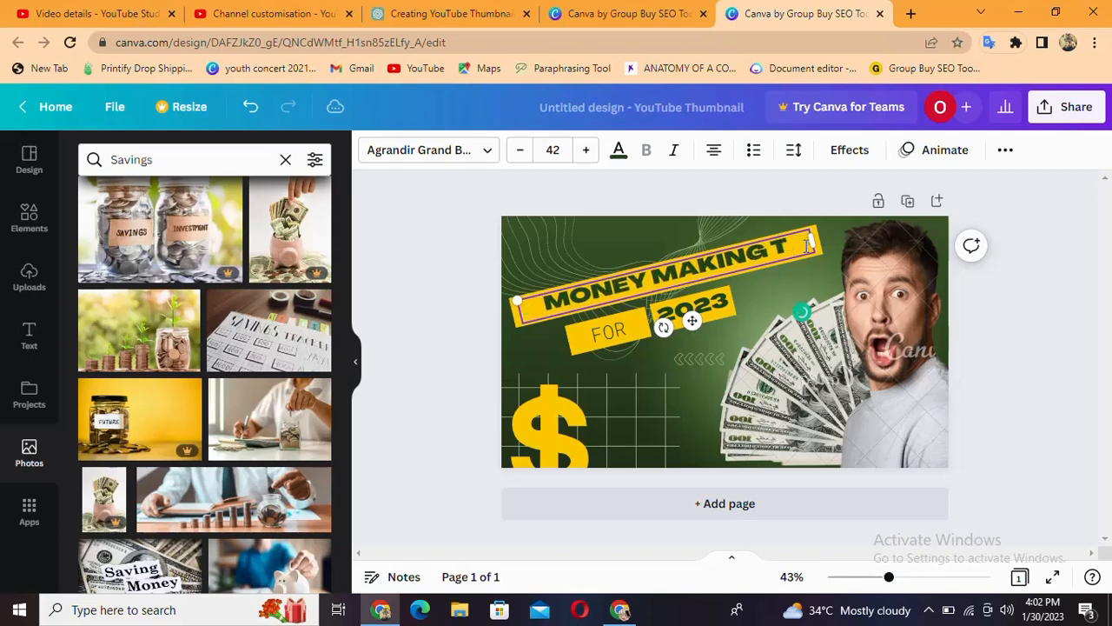
key("BackSpace")
key("BackSpace")
key("BackSpace")
key("BackSpace")
key("BackSpace")
key("BackSpace")
key("BackSpace")
key("BackSpace")
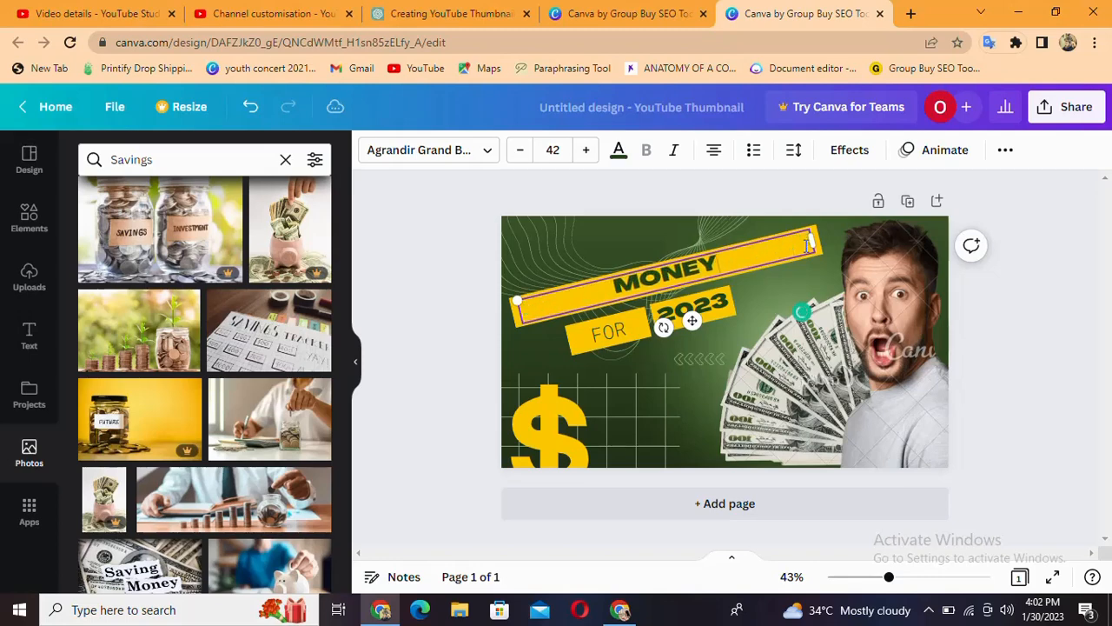
key("BackSpace")
key("BackSpace")
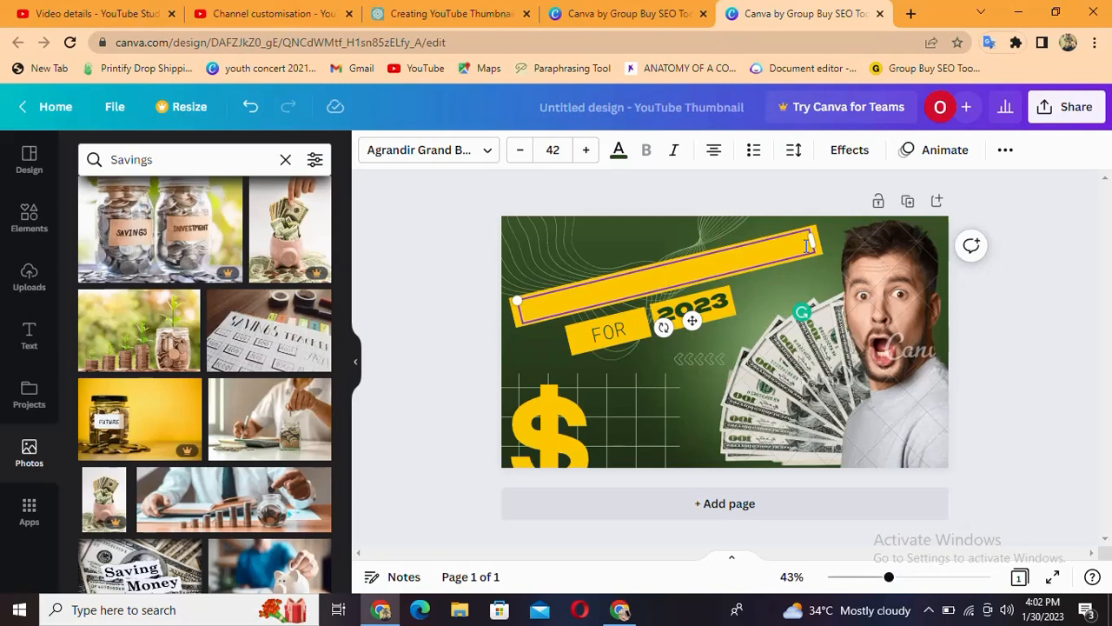
type("HOW")
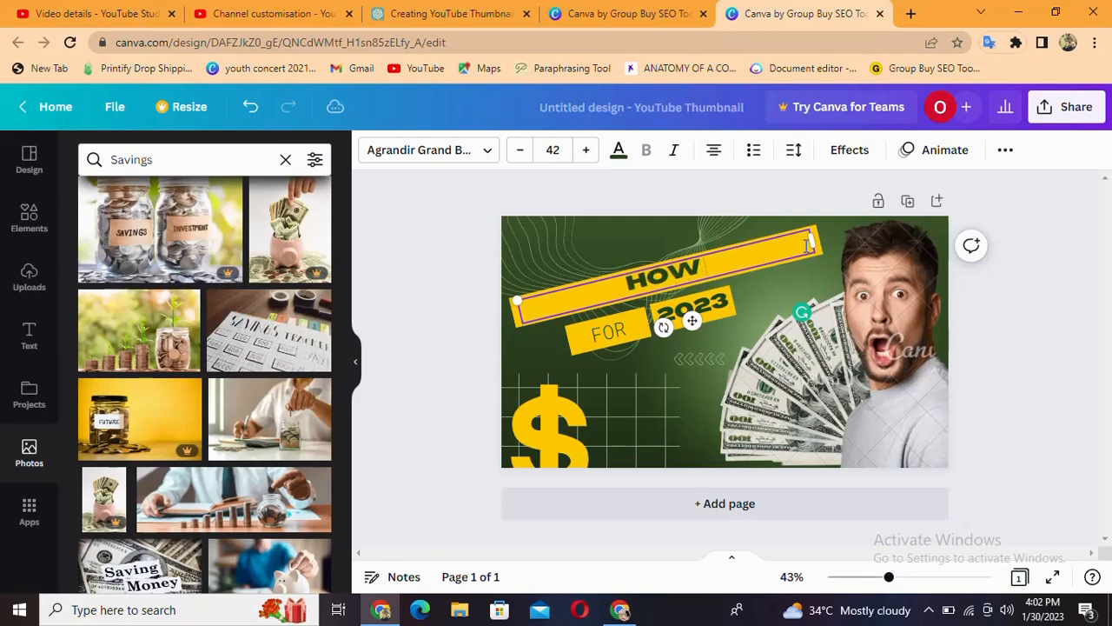
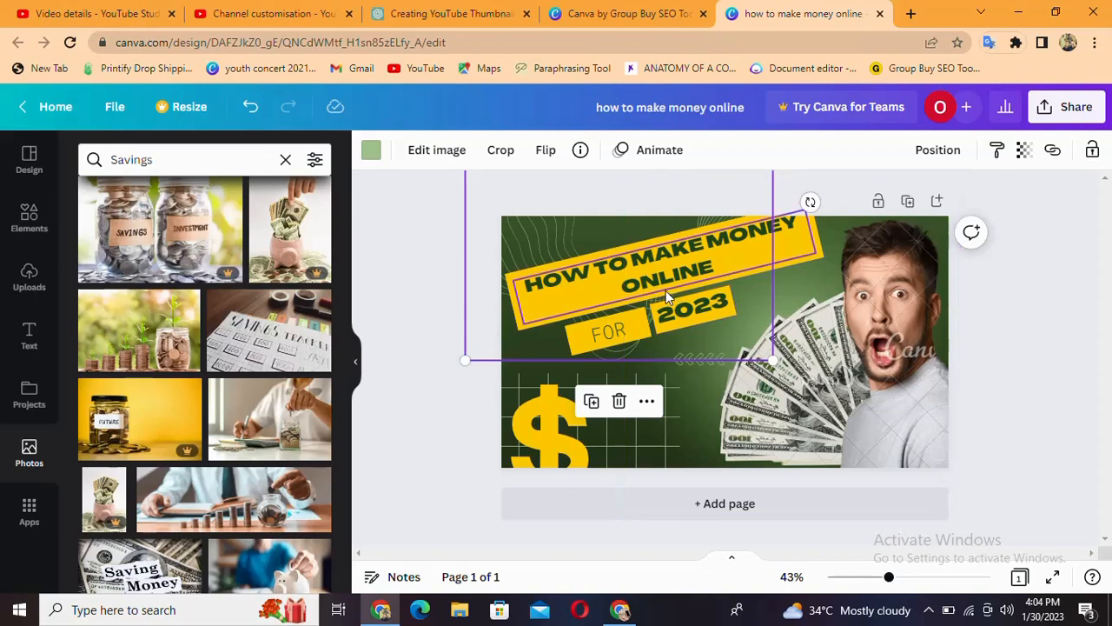
Replace the word "FOR" in the small yellow box under the headline with "IN"
left_click(731, 265)
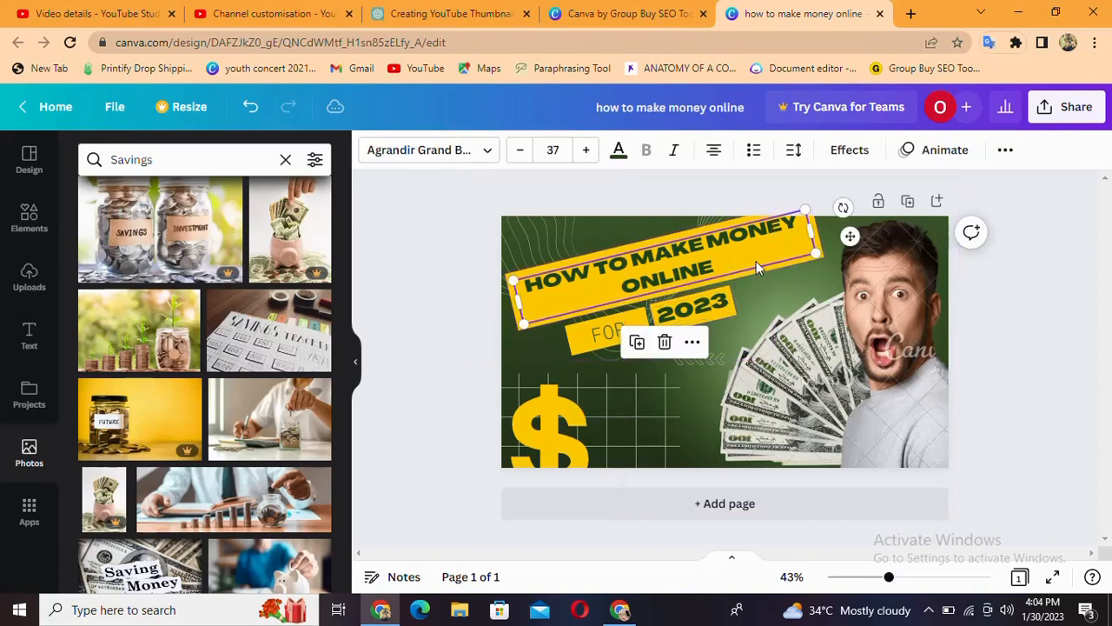
left_click(627, 328)
double_click(625, 323)
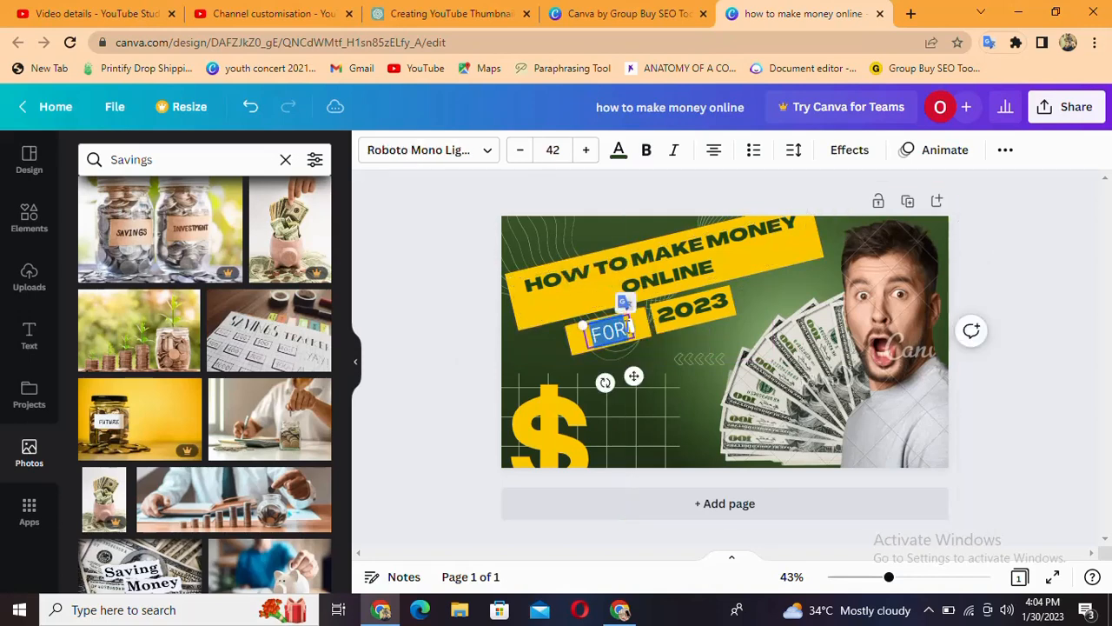
left_click(629, 326)
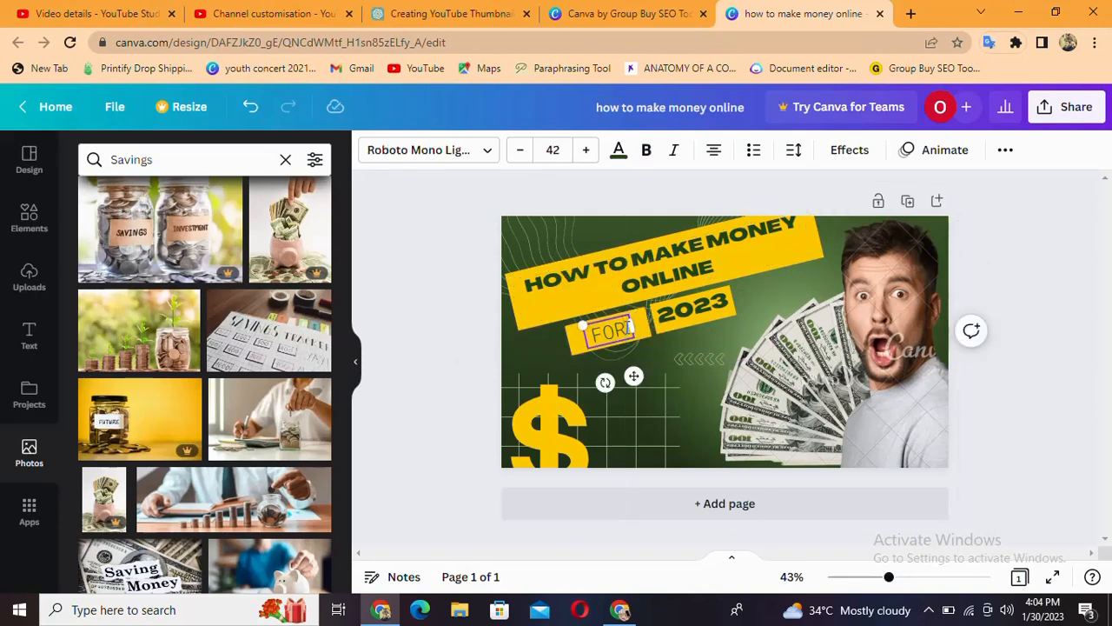
key("BackSpace")
double_click(601, 332)
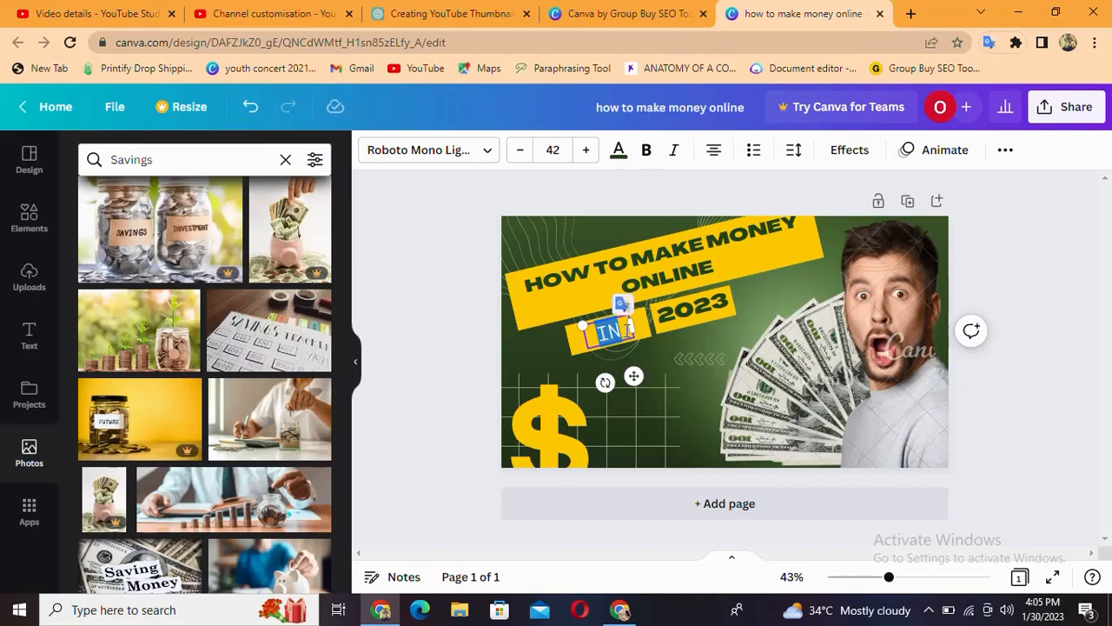
Make the word "IN" in the small yellow box bold
left_click(647, 151)
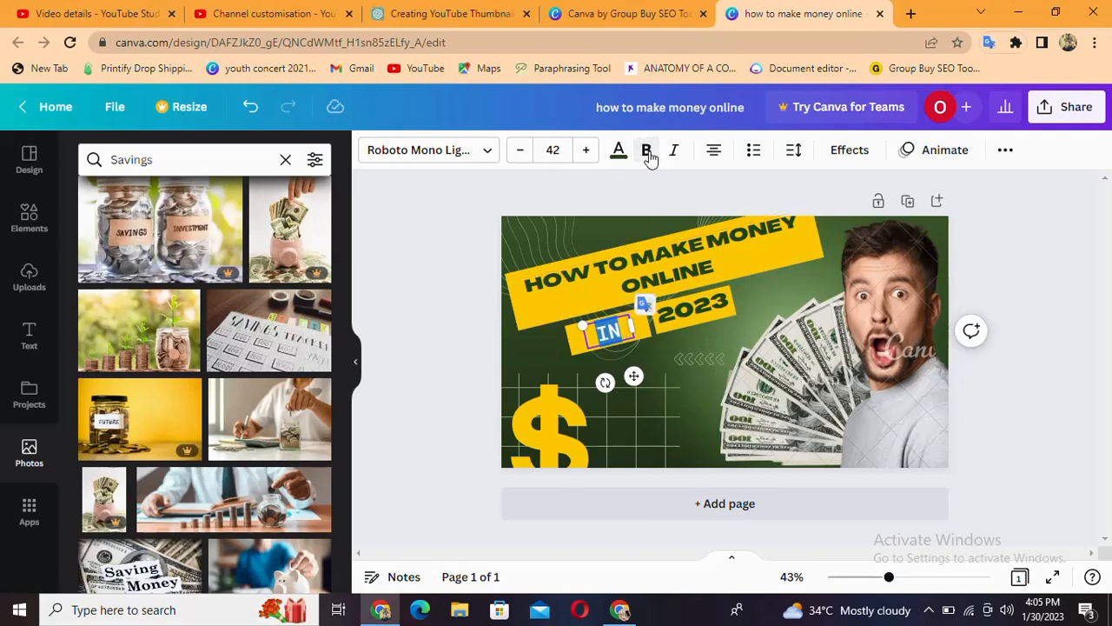
left_click(648, 152)
left_click(650, 151)
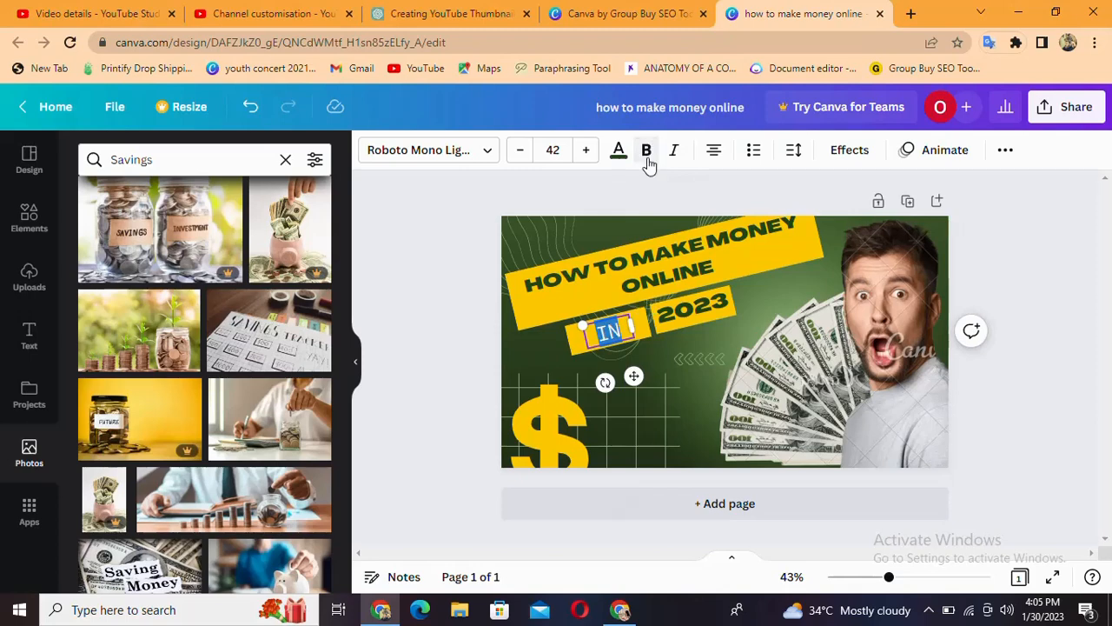
left_click(646, 349)
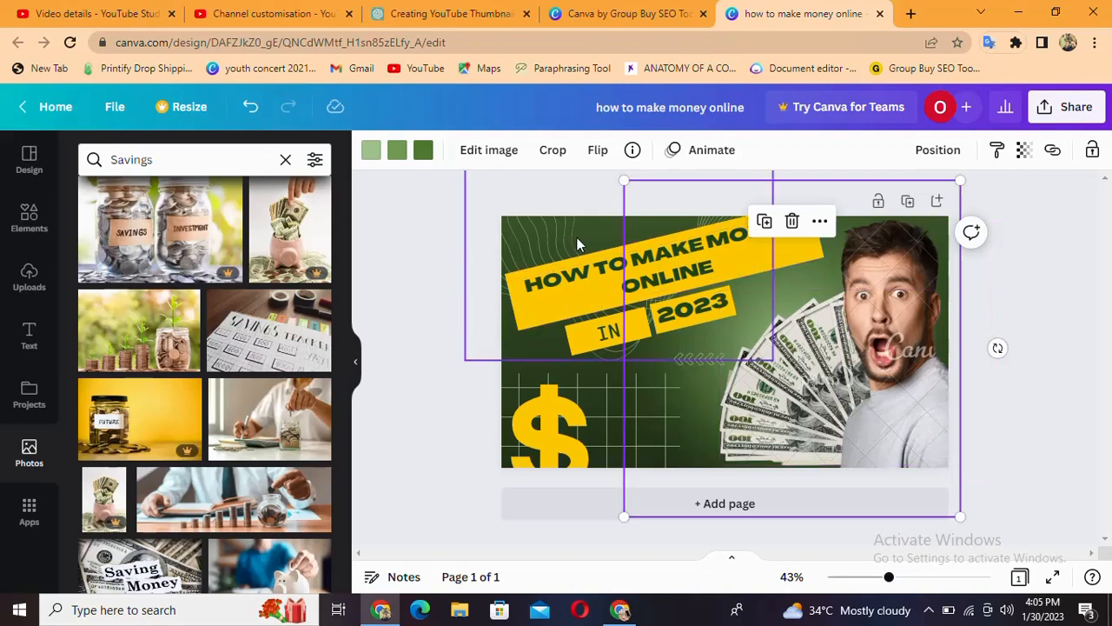
Check which separate elements make up the thumbnail's backdrop by selecting the banknote fan, the wavy-line graphic and the green glow
left_click(760, 310)
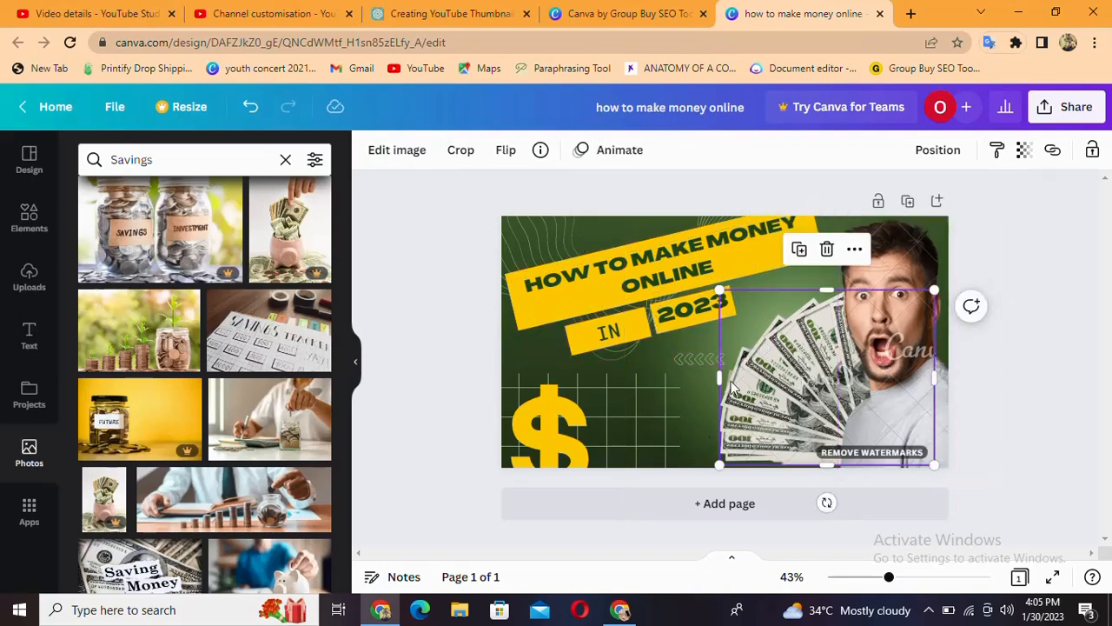
left_click(585, 228)
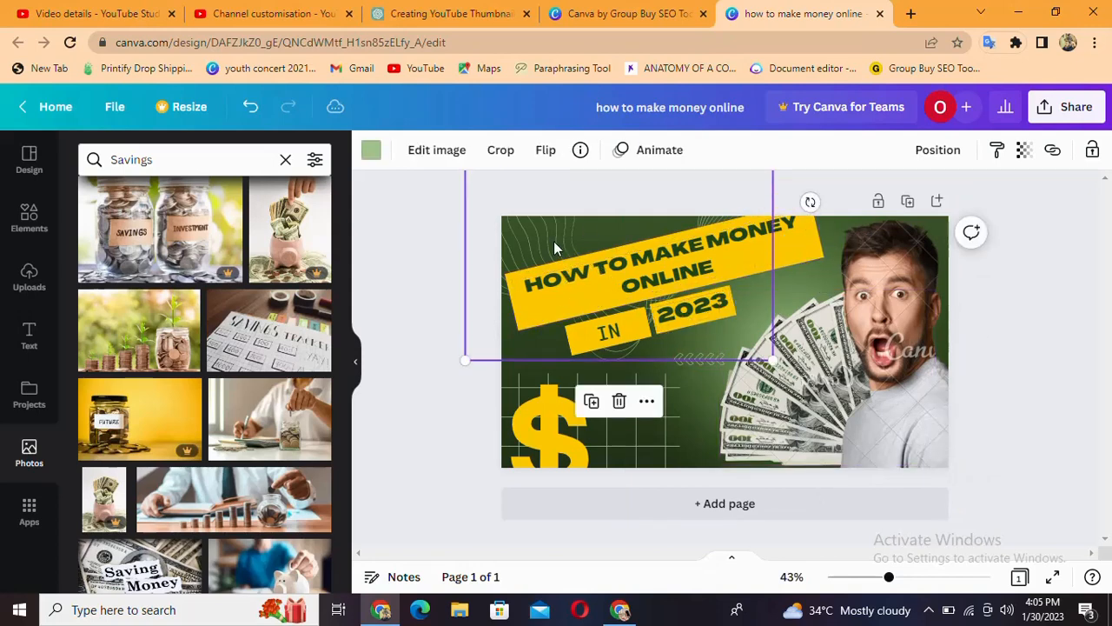
left_click(740, 402)
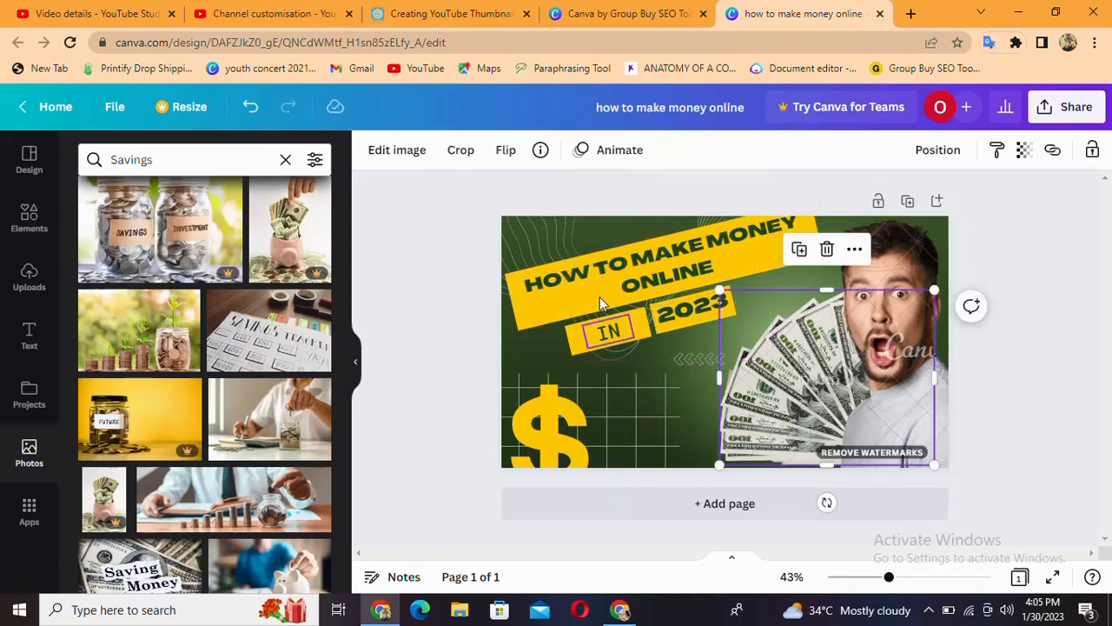
left_click(592, 233)
left_click(805, 275)
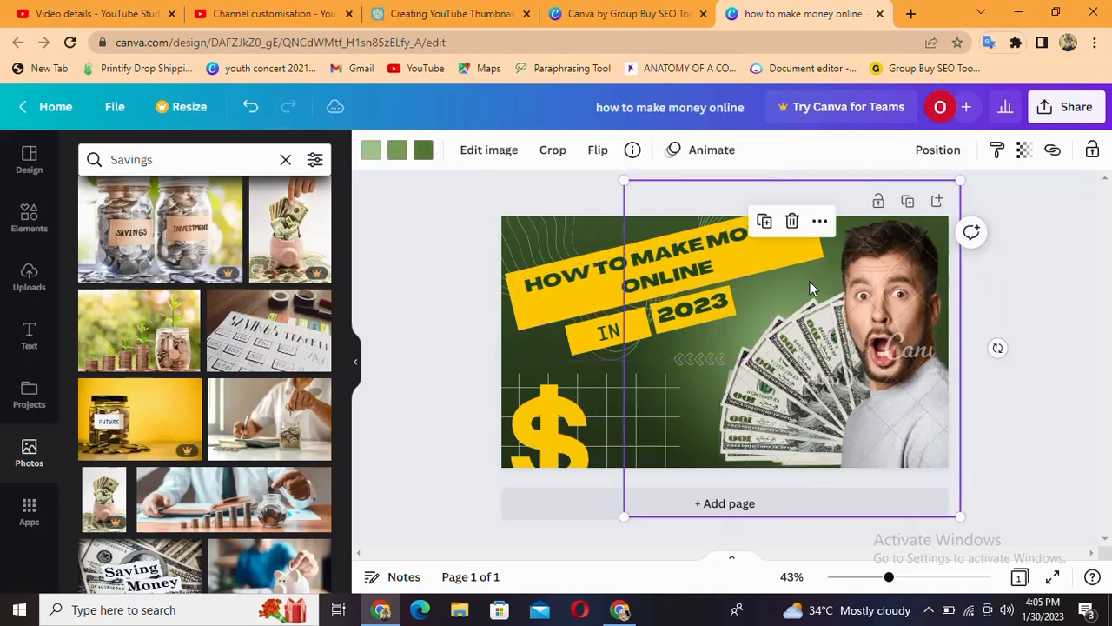
left_click(785, 306)
left_click(684, 215)
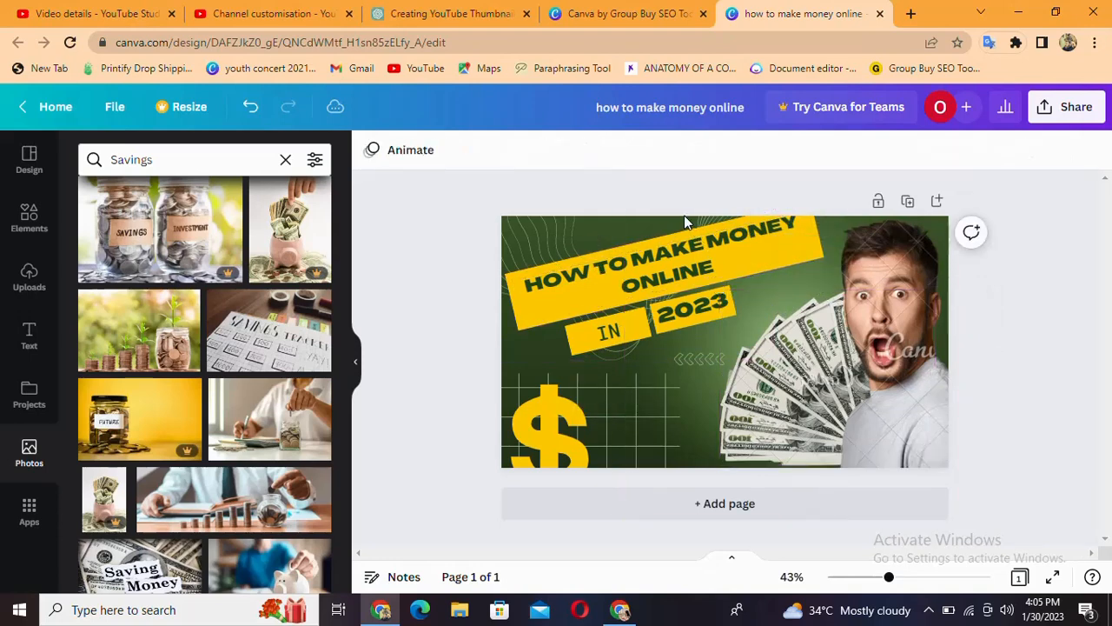
left_click(683, 220)
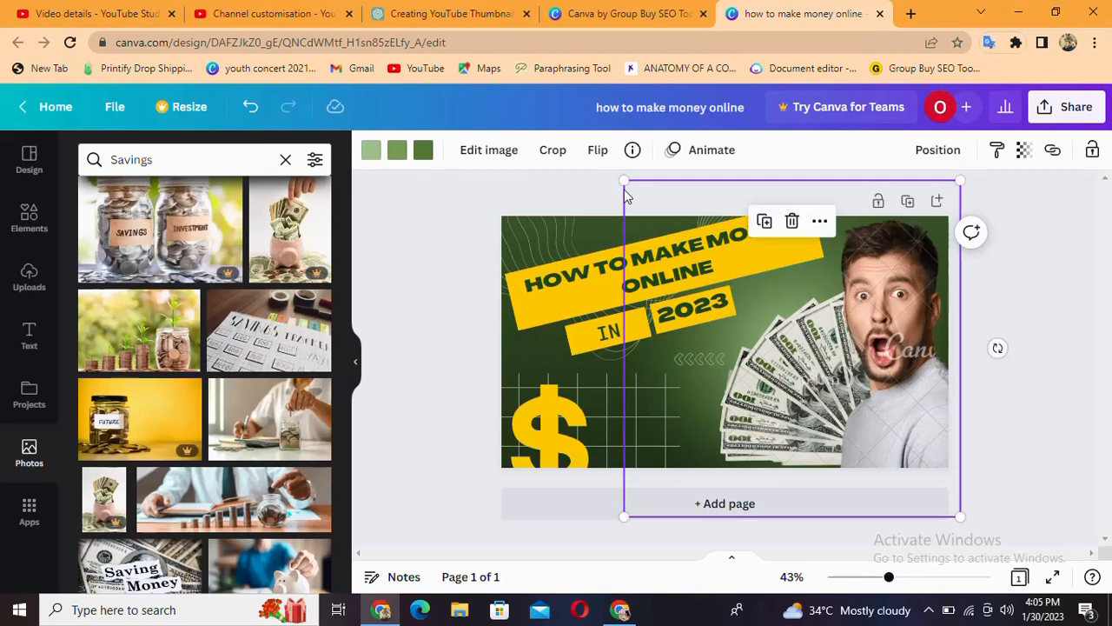
Select the full-page background of the thumbnail and open its color choices
left_click(596, 369)
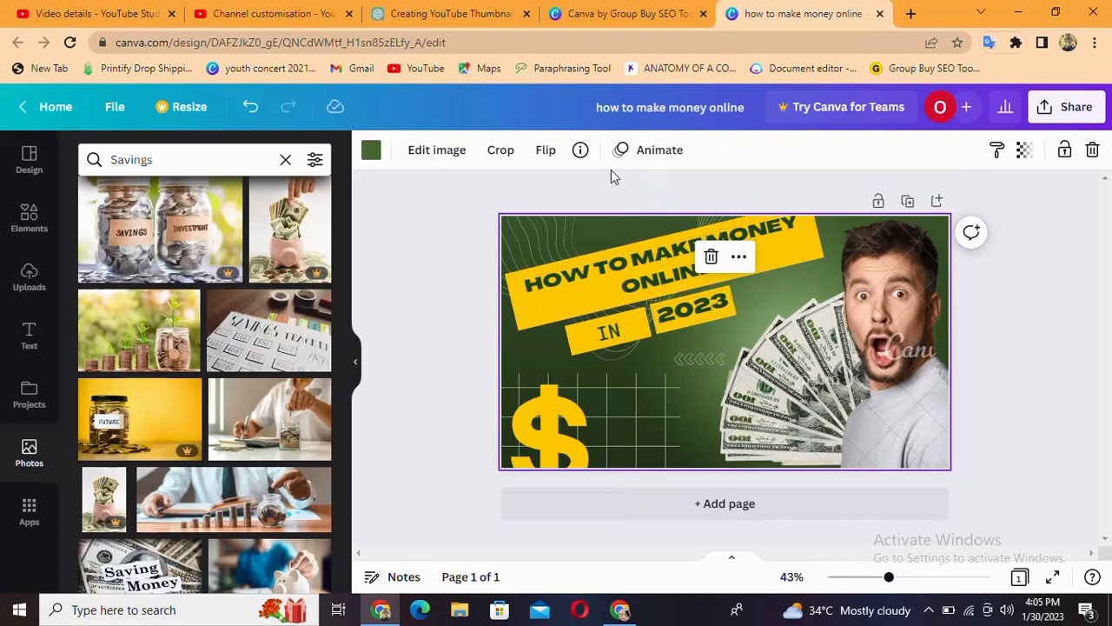
left_click(377, 156)
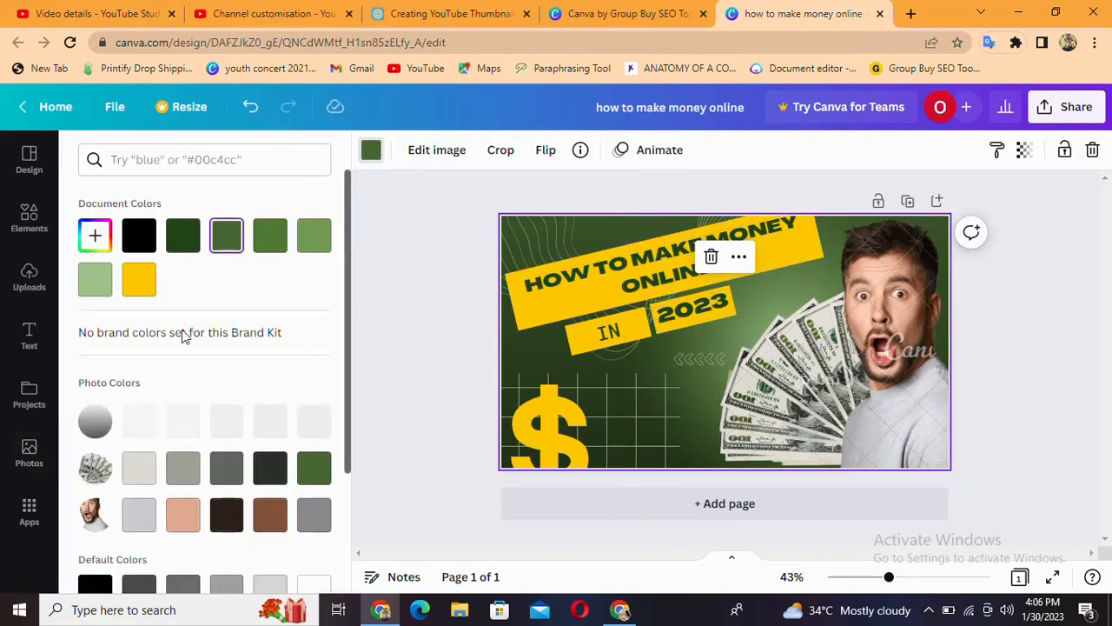
Try yellow, black, red and dark blue as the thumbnail's background color
left_click(143, 287)
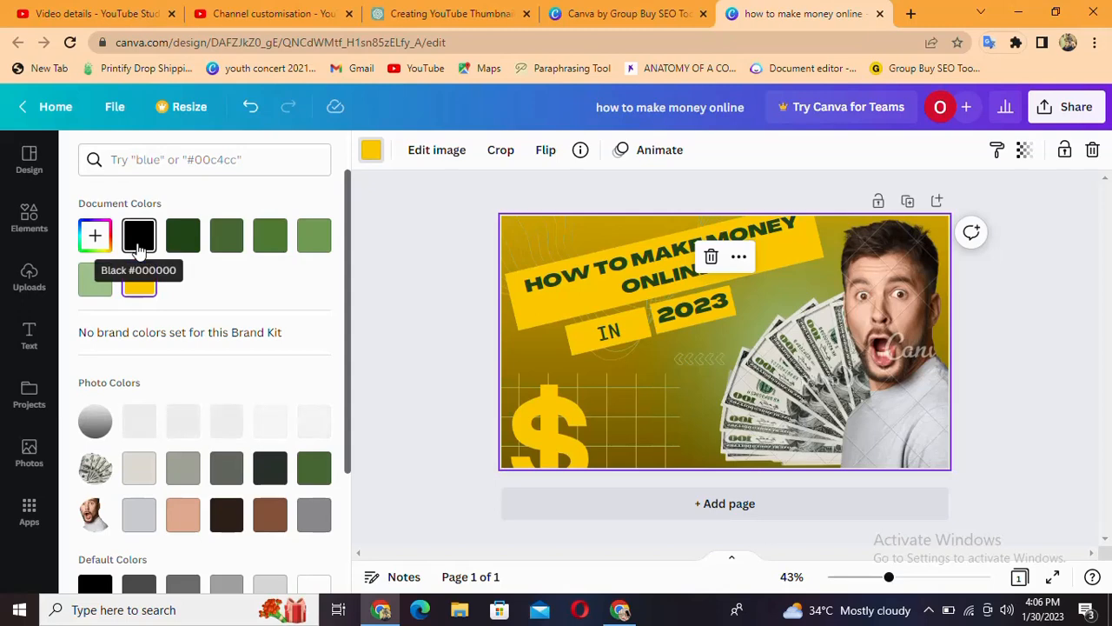
left_click(139, 247)
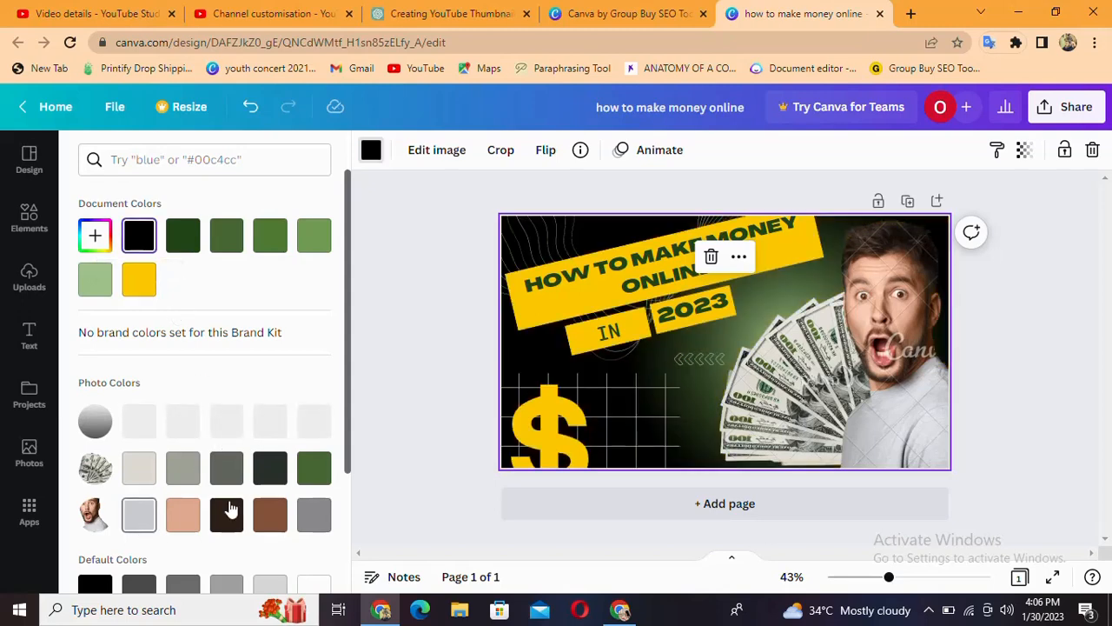
scroll(227, 469, "down", 1)
scroll(233, 484, "down", 1)
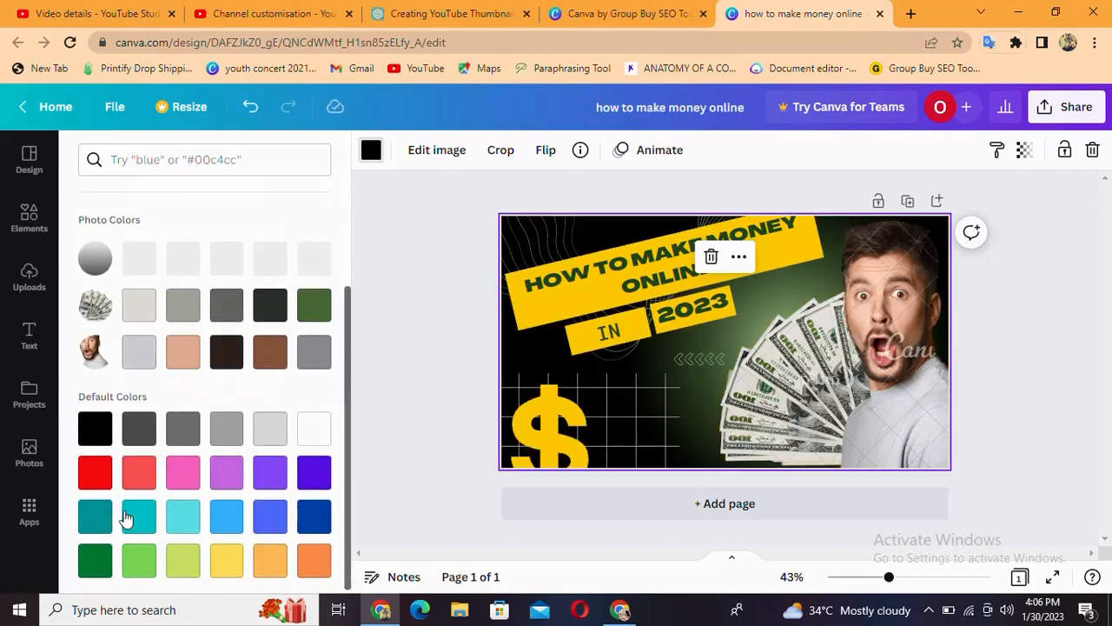
left_click(95, 475)
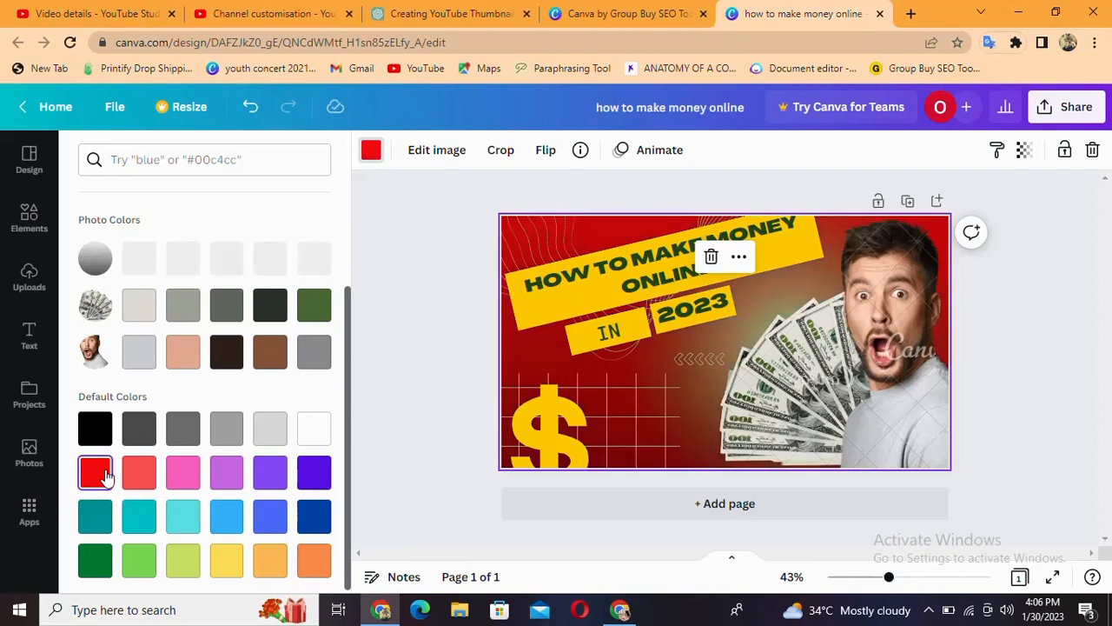
left_click(311, 518)
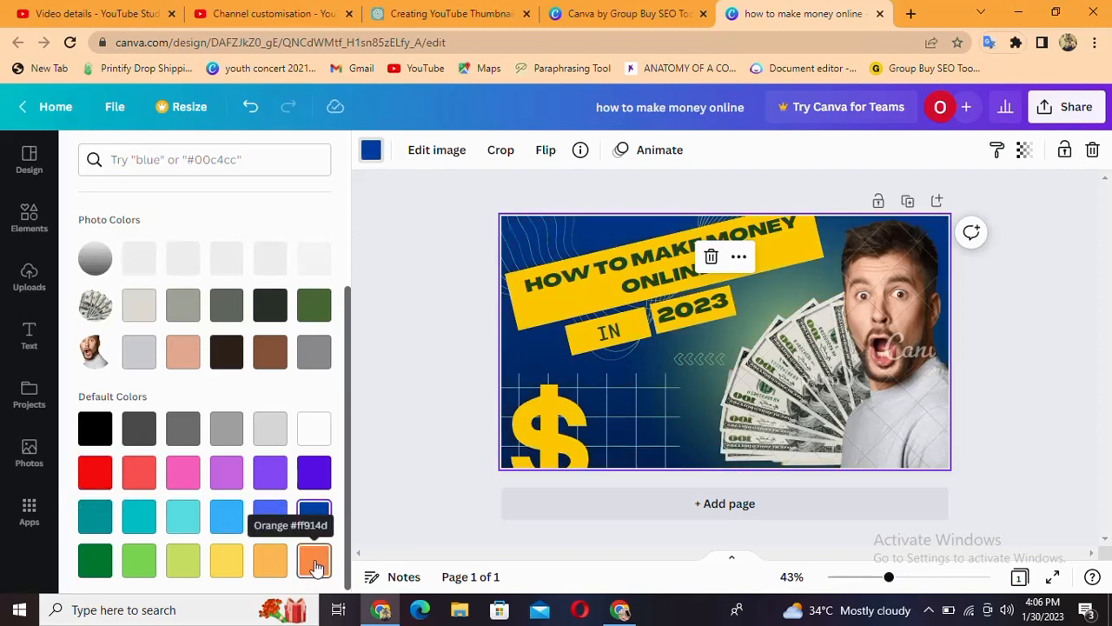
Try the default oranges, yellow, lime and greens as the thumbnail's background color
left_click(311, 562)
left_click(267, 563)
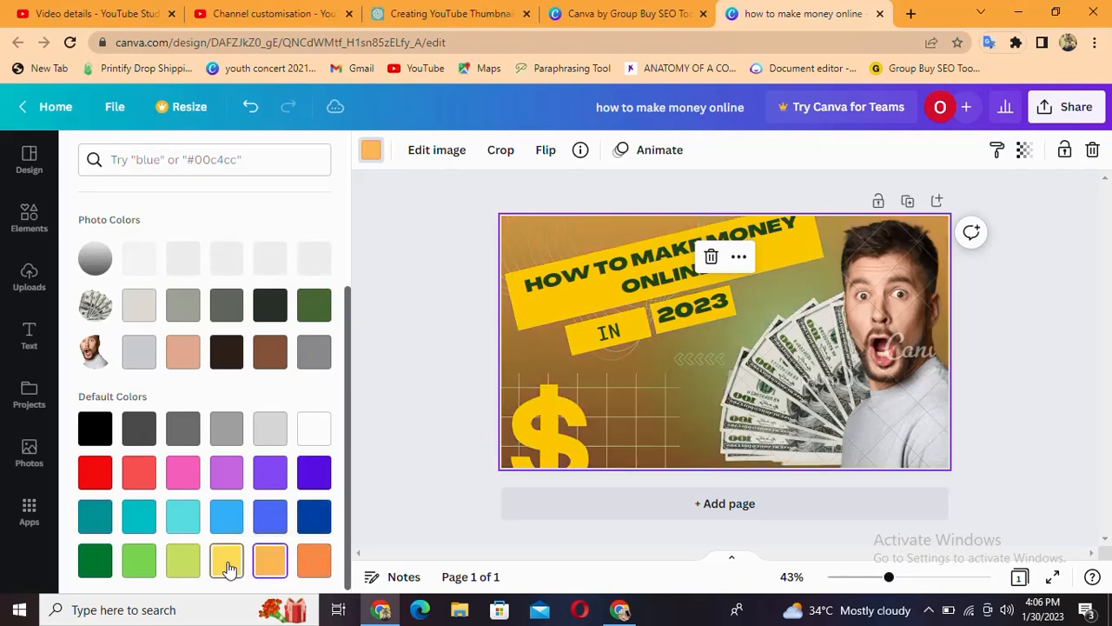
left_click(228, 563)
left_click(183, 560)
left_click(139, 561)
left_click(96, 561)
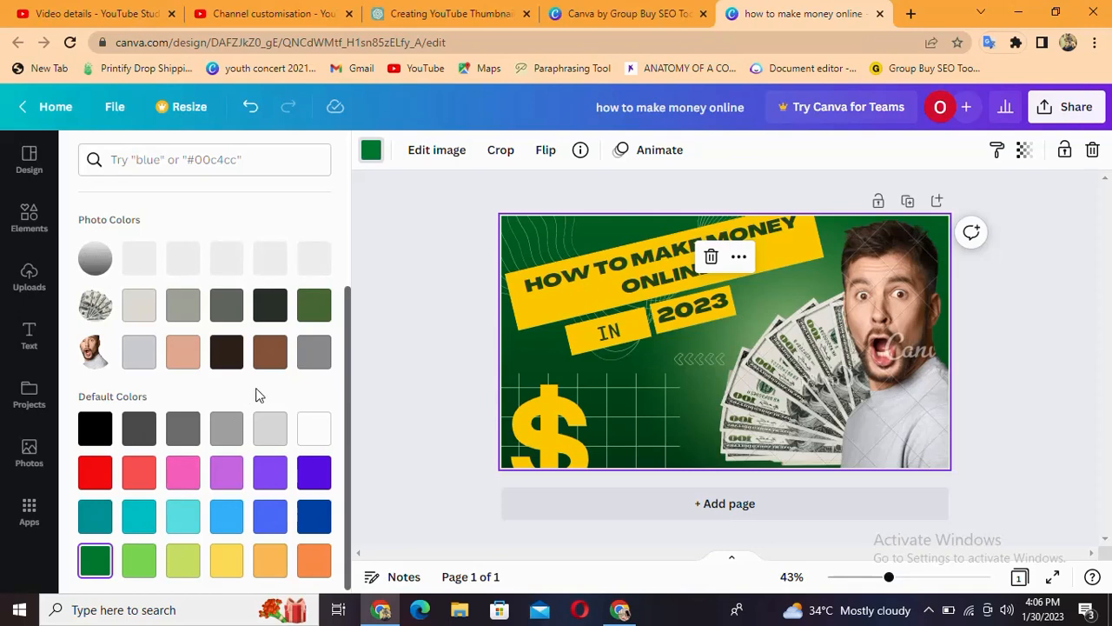
Try white, the purple shades, pink and coral red as the thumbnail's background color
left_click(306, 430)
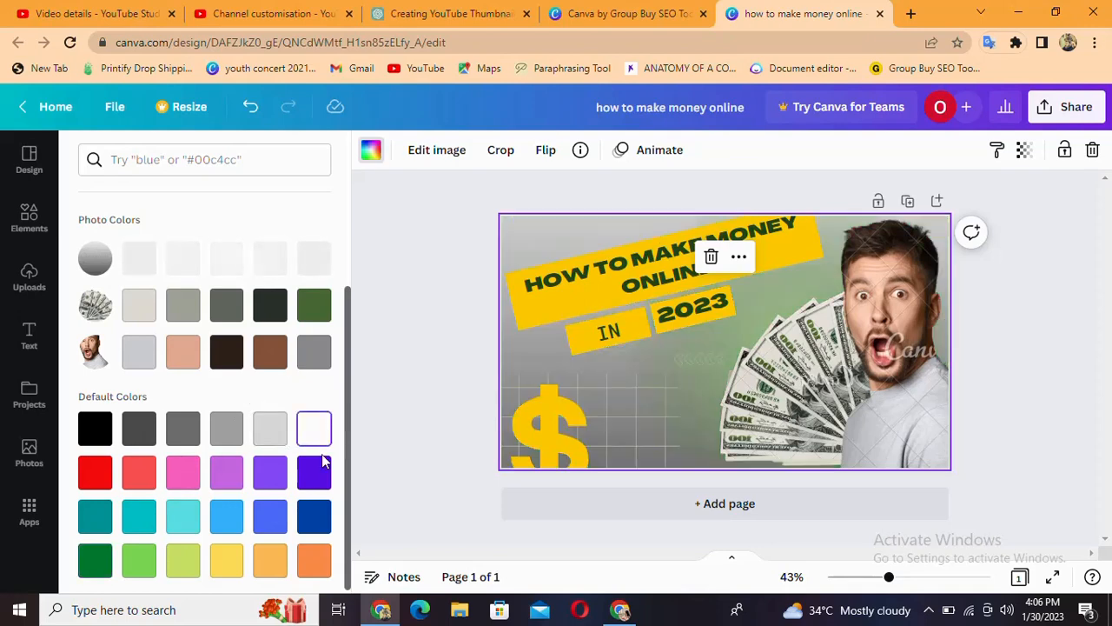
left_click(309, 473)
left_click(269, 478)
left_click(228, 473)
left_click(187, 474)
left_click(134, 476)
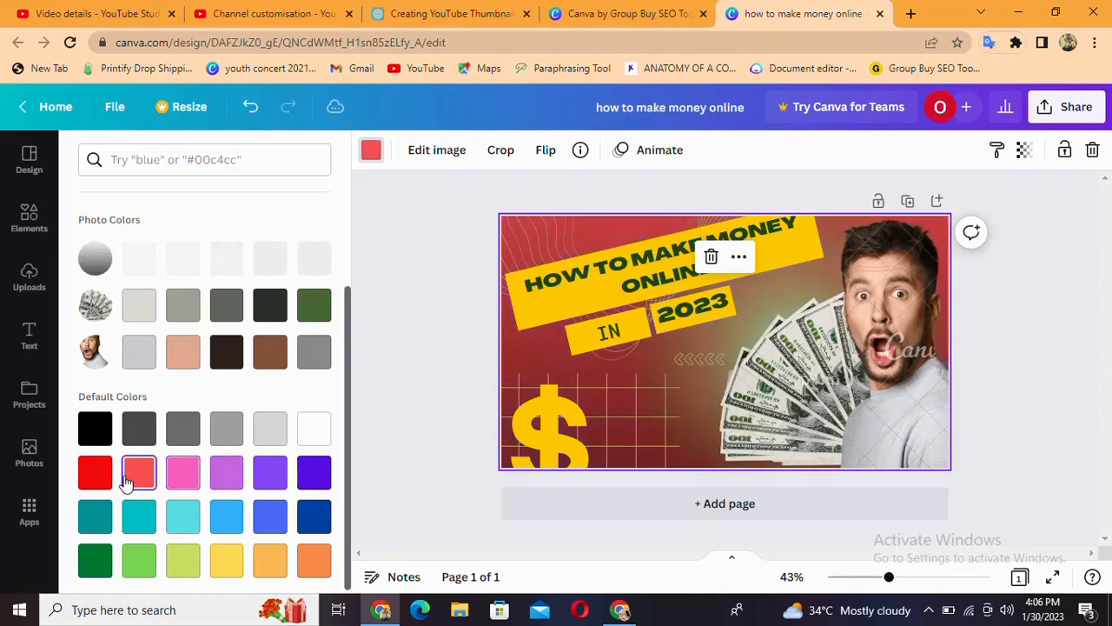
Try black and dark gray, plus the peach, brown and gray tones from the man's photo, on the background
left_click(94, 427)
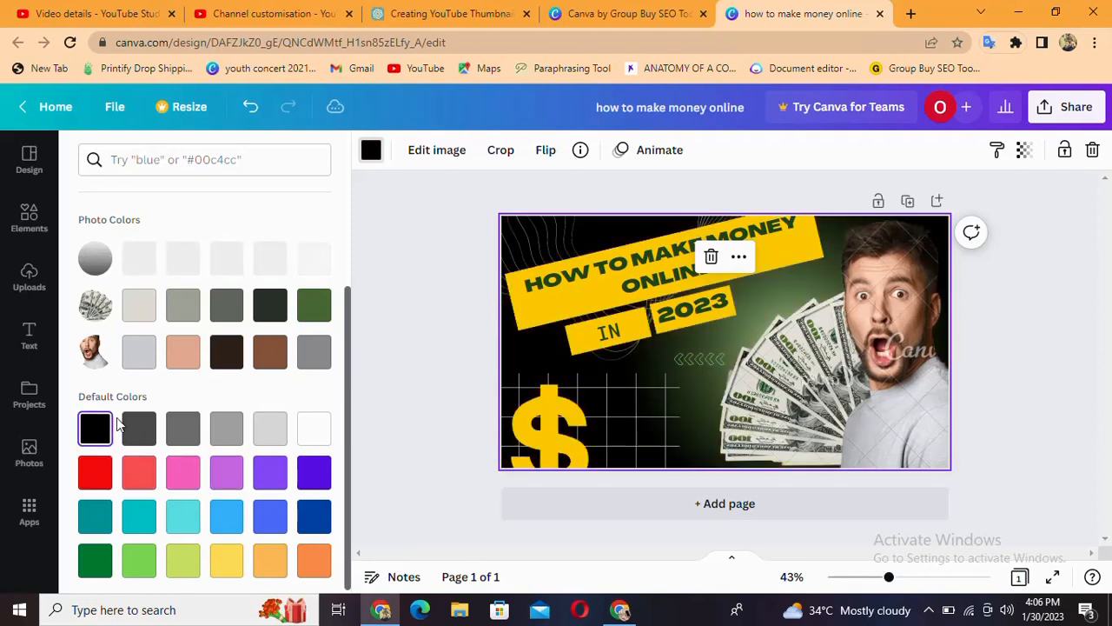
left_click(141, 427)
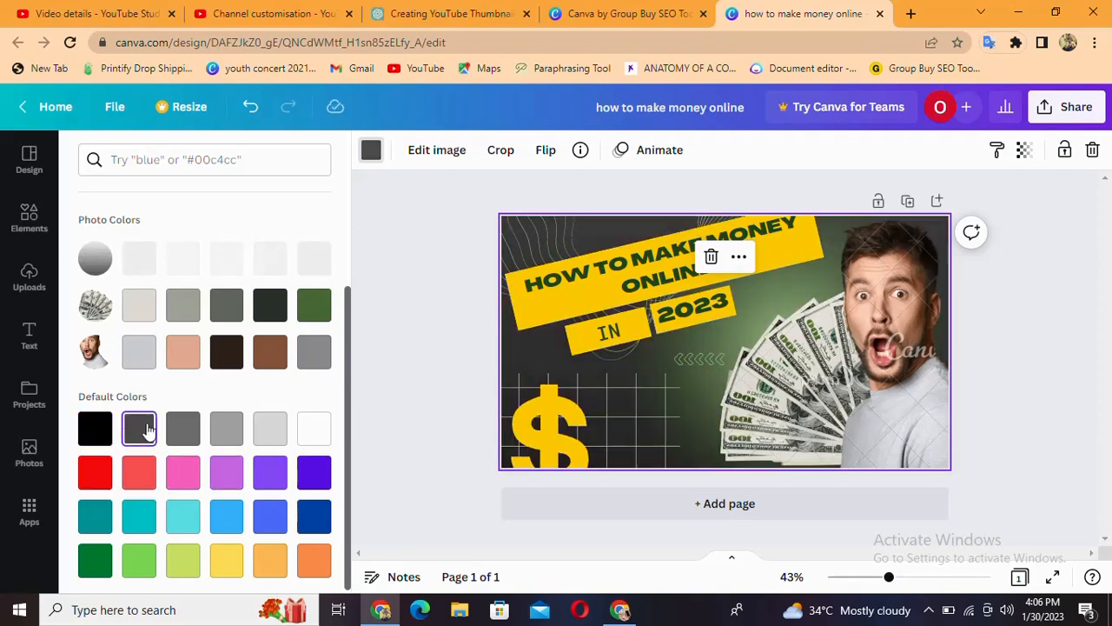
left_click(182, 352)
left_click(230, 357)
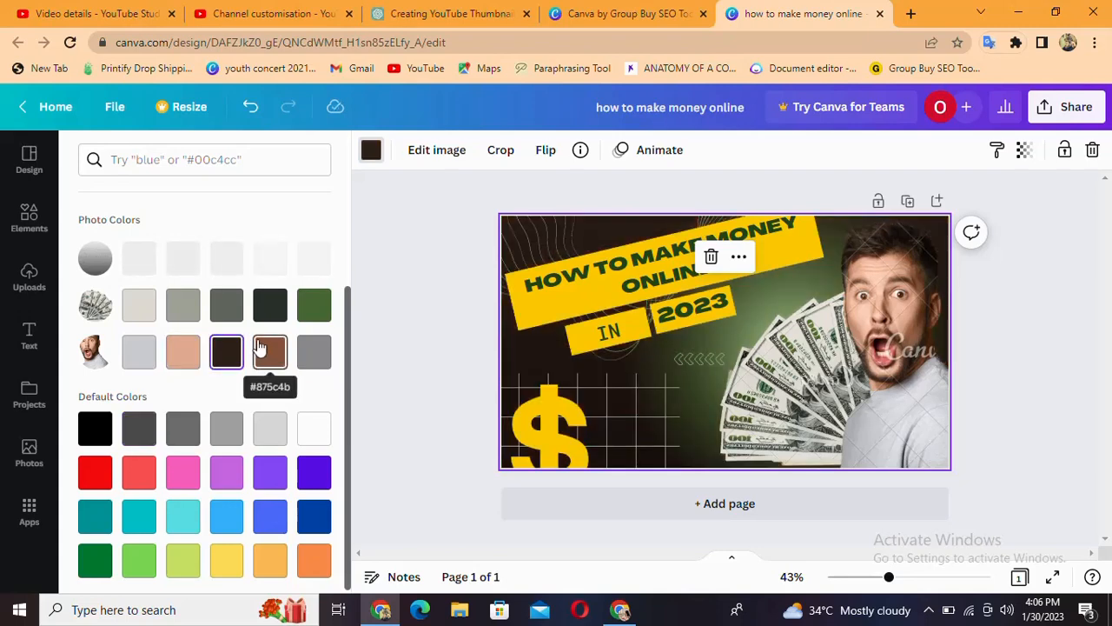
left_click(270, 352)
left_click(308, 355)
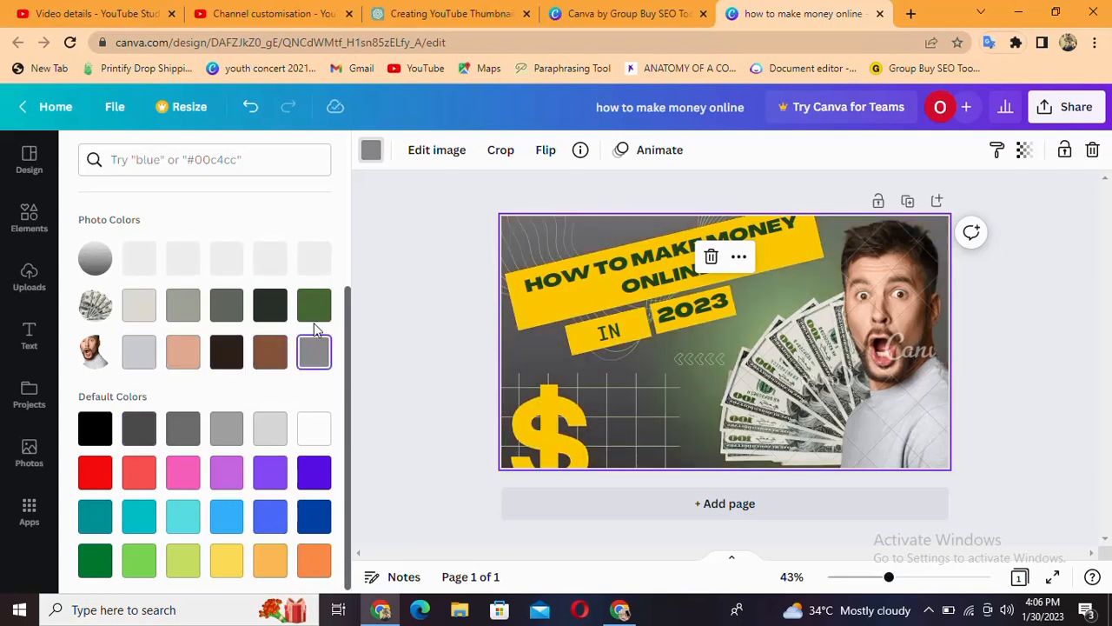
Compare the banknote photo's green and gray tones on the background and apply its darkest, near-black green
left_click(315, 309)
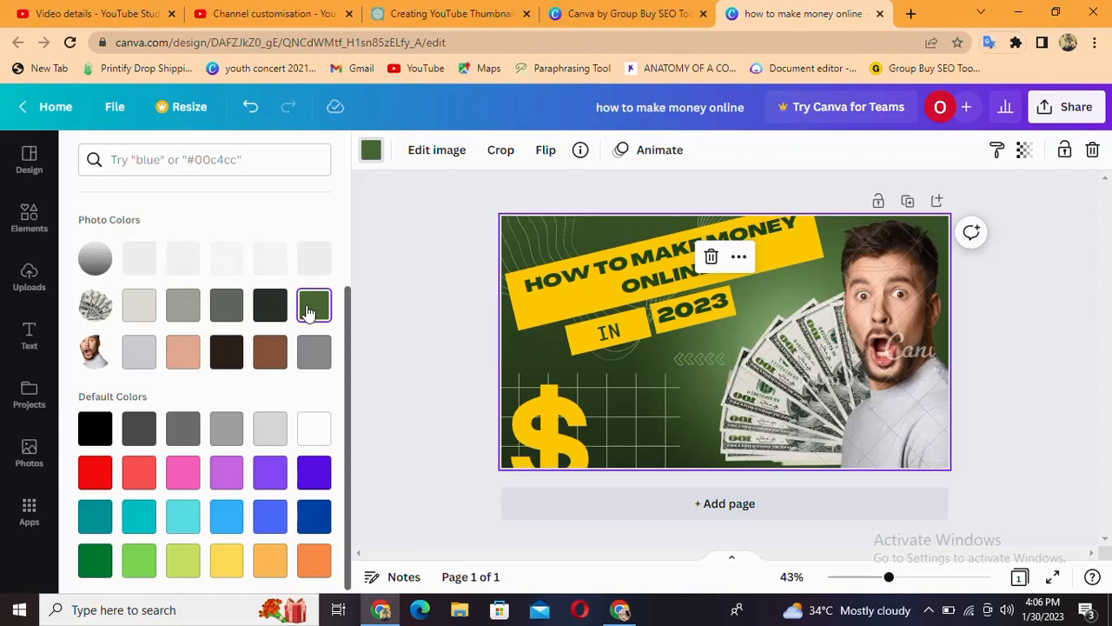
left_click(271, 312)
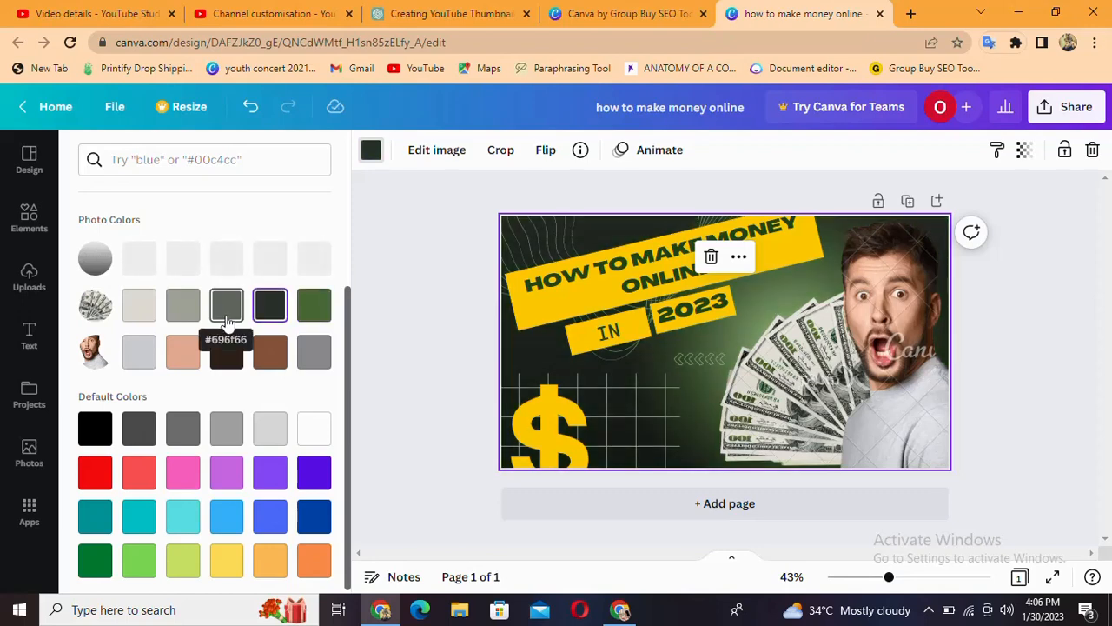
left_click(226, 312)
left_click(269, 311)
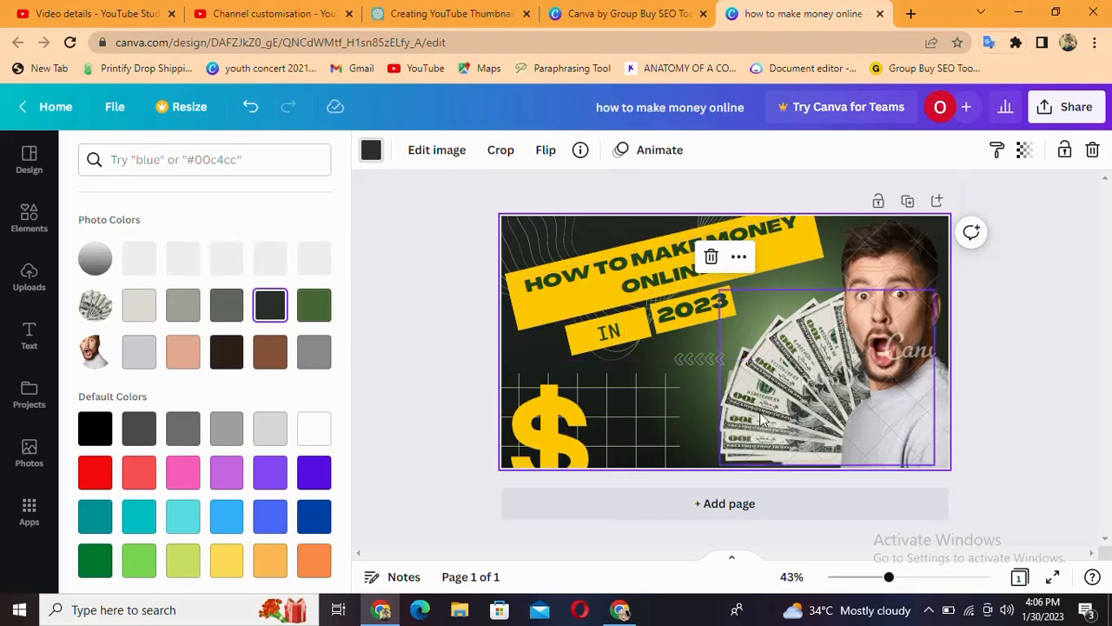
left_click(1009, 338)
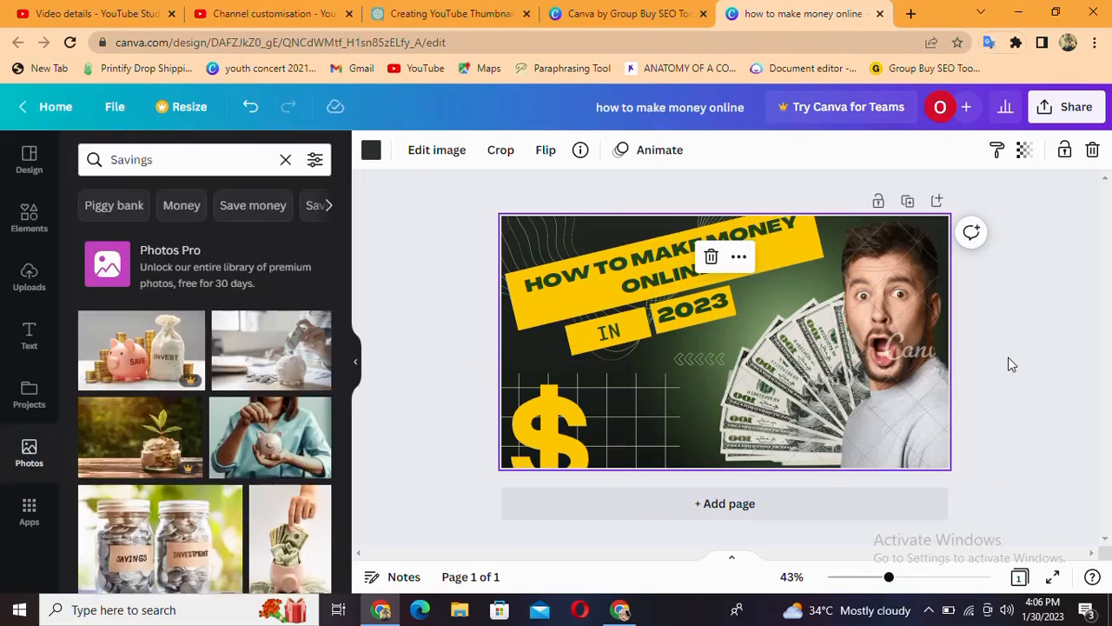
Examine the text color choices available for the HOW TO MAKE MONEY ONLINE title
left_click(580, 308)
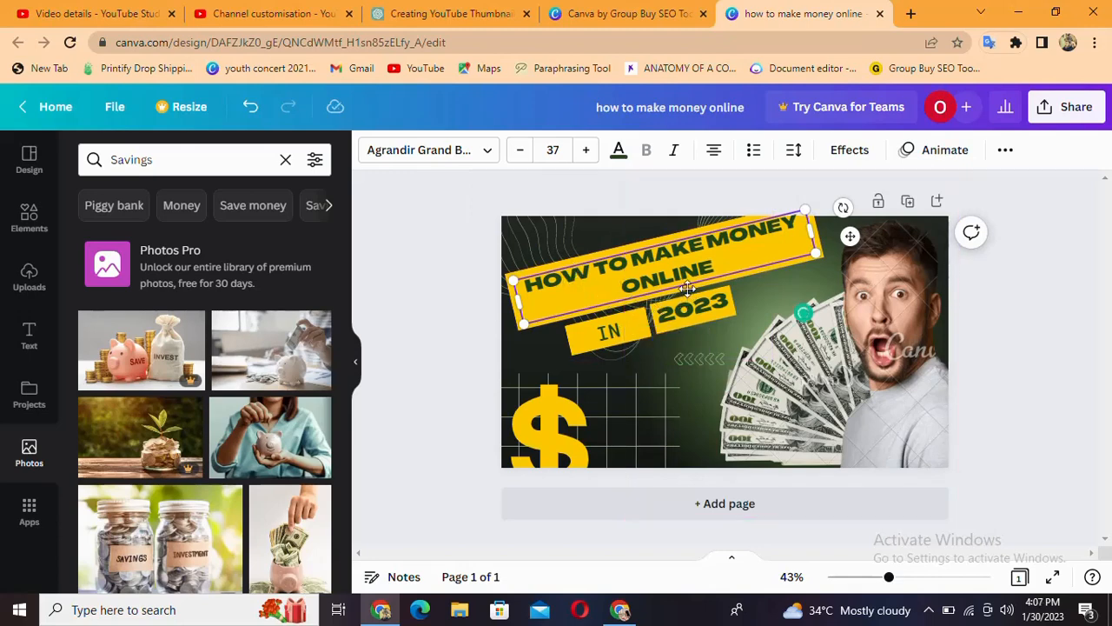
left_click(582, 265)
left_click(582, 264)
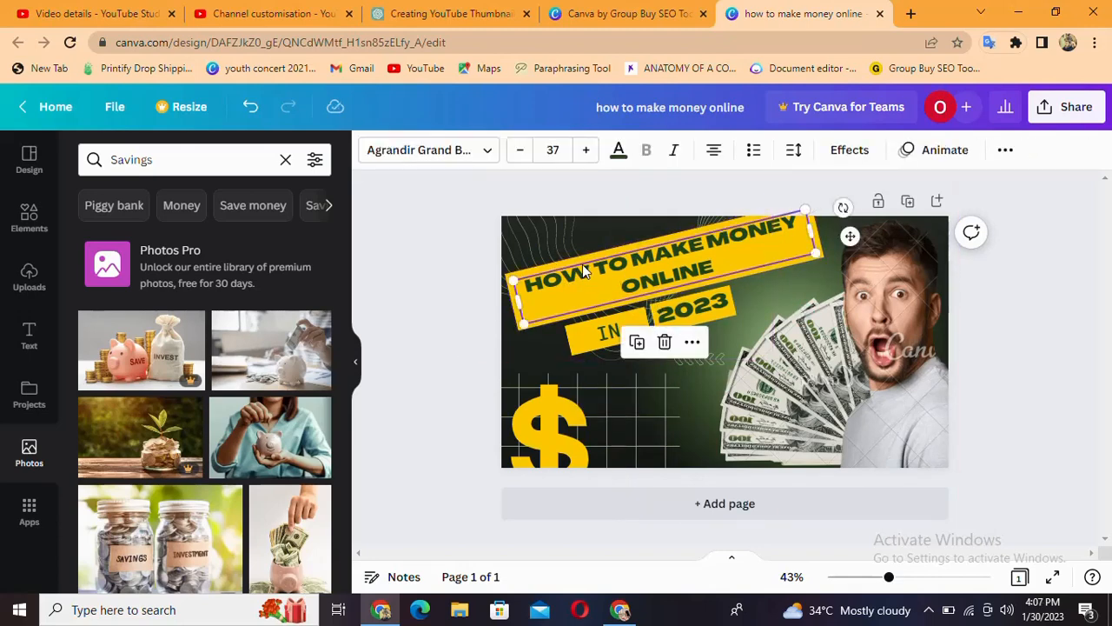
left_click(619, 151)
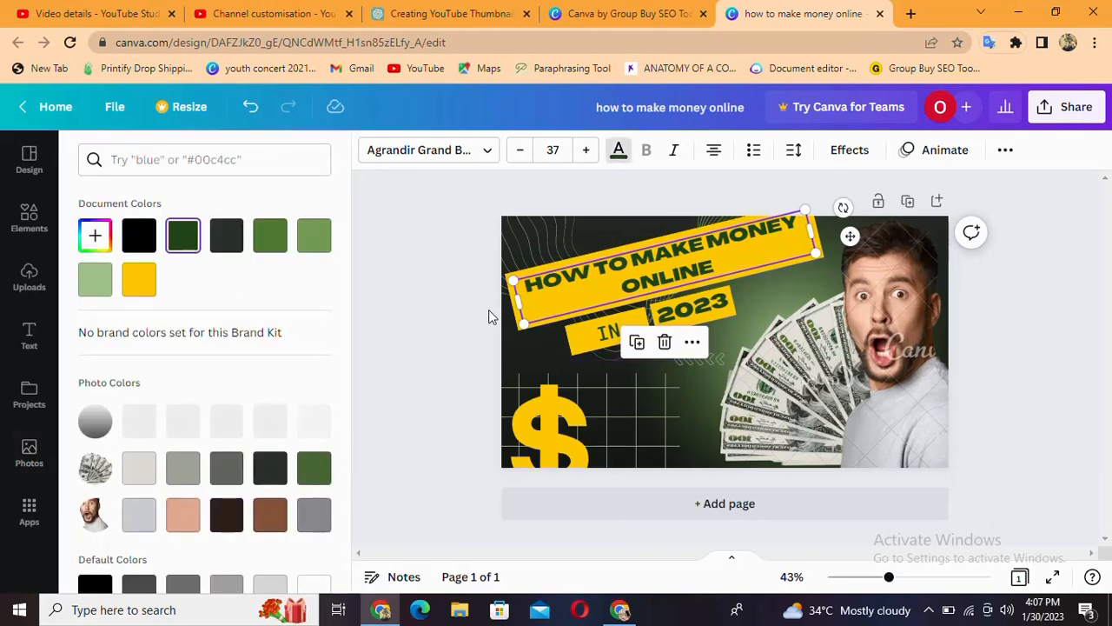
scroll(236, 430, "down", 2)
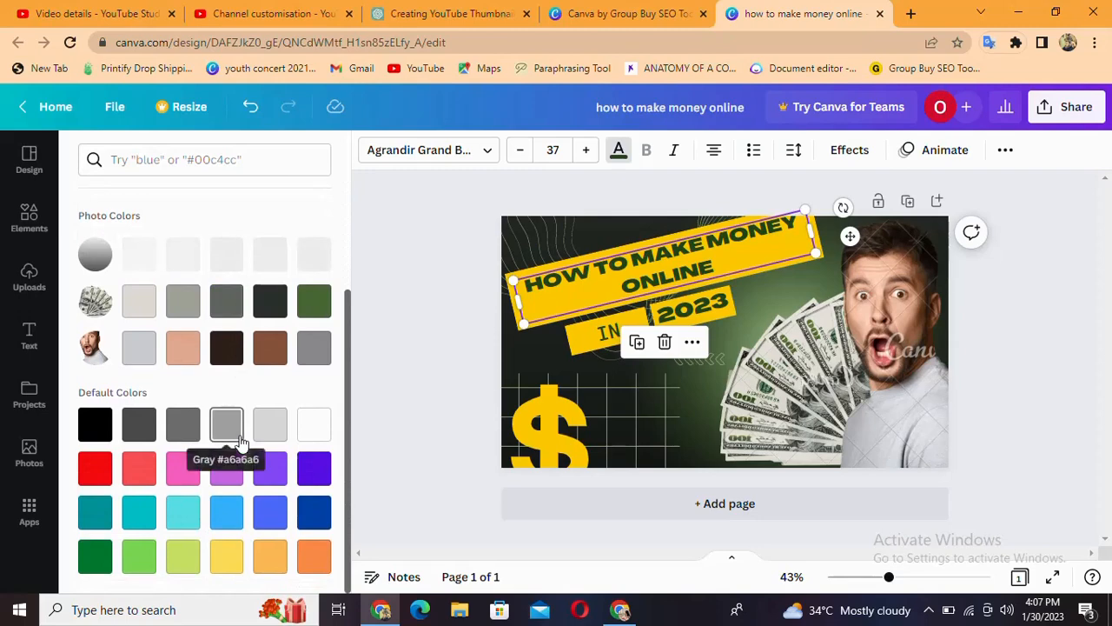
scroll(239, 438, "up", 2)
key("Escape")
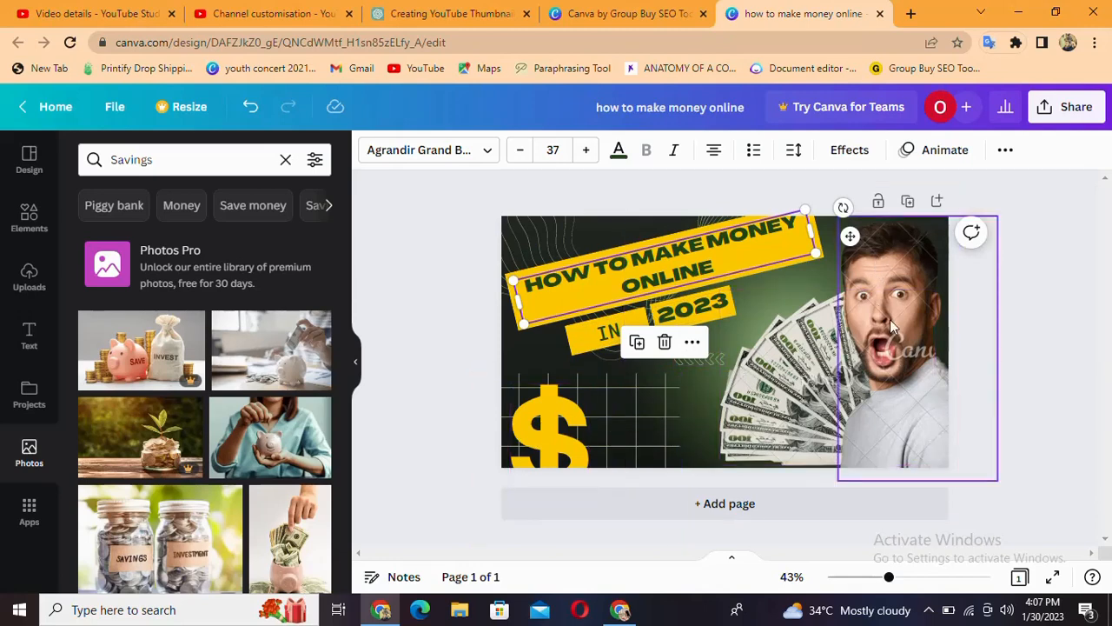
Select the surprised man's photo and browse the Savings photos for a possible replacement image
left_click(896, 297)
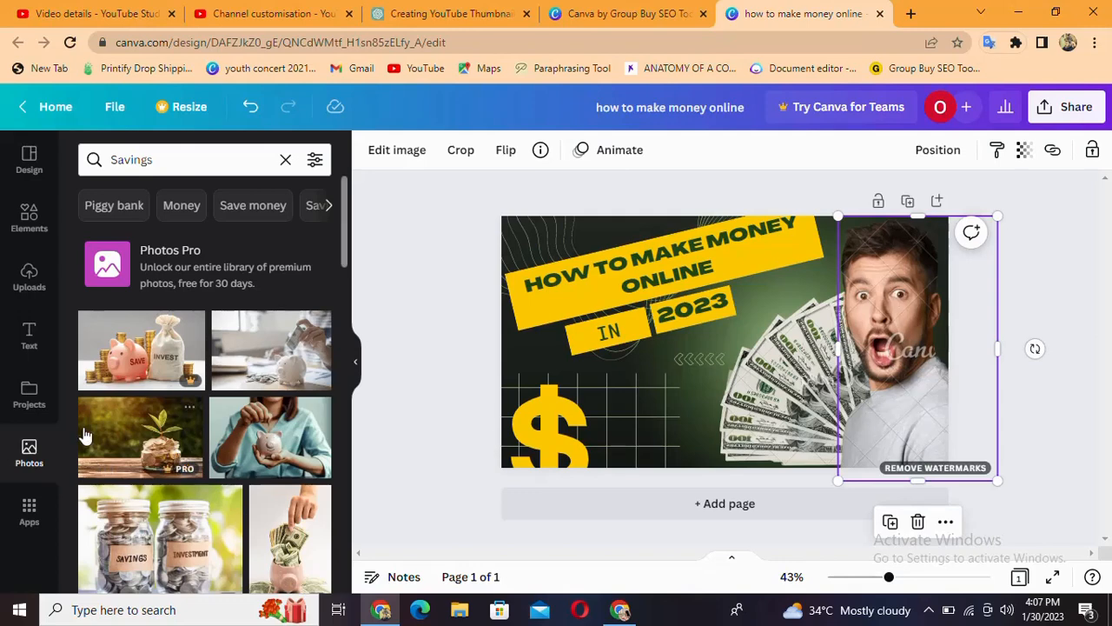
scroll(149, 429, "down", 3)
scroll(150, 429, "down", 3)
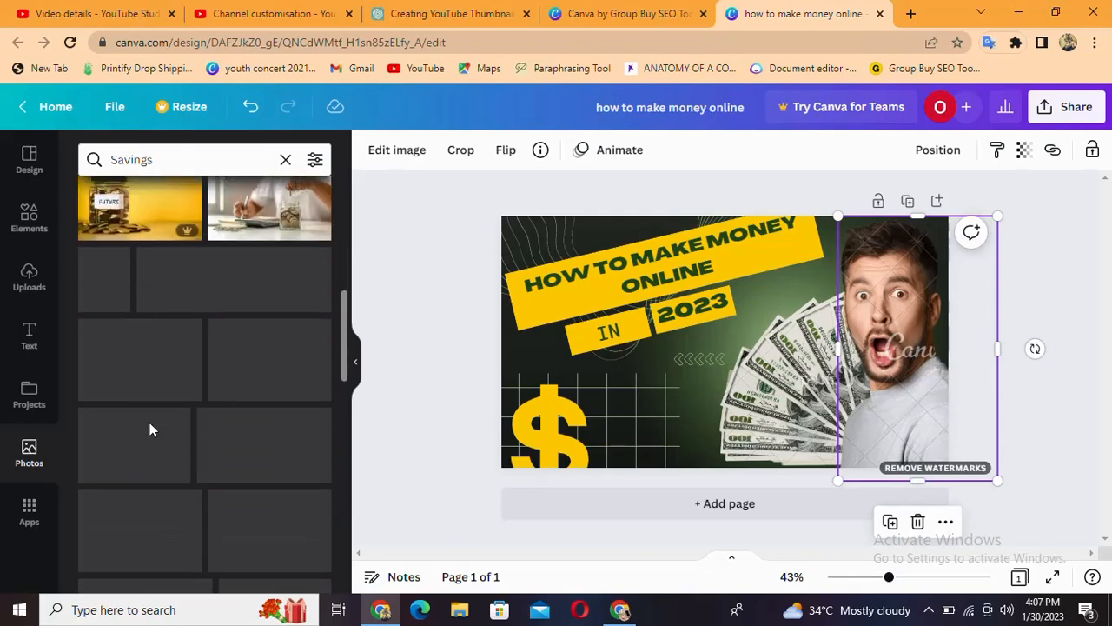
scroll(151, 424, "down", 1)
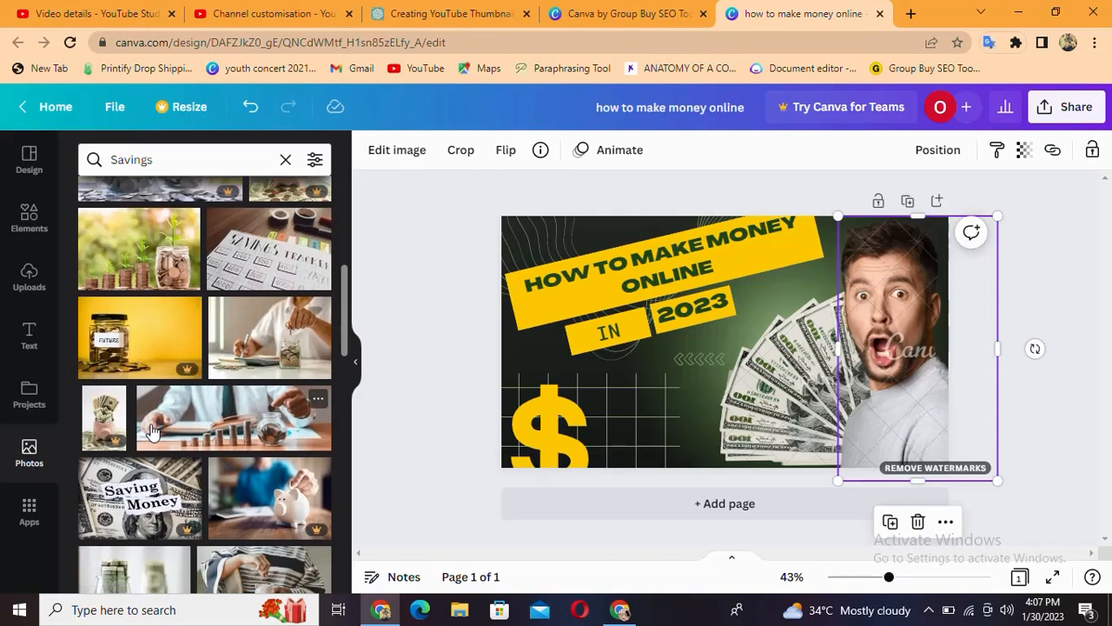
scroll(154, 429, "down", 6)
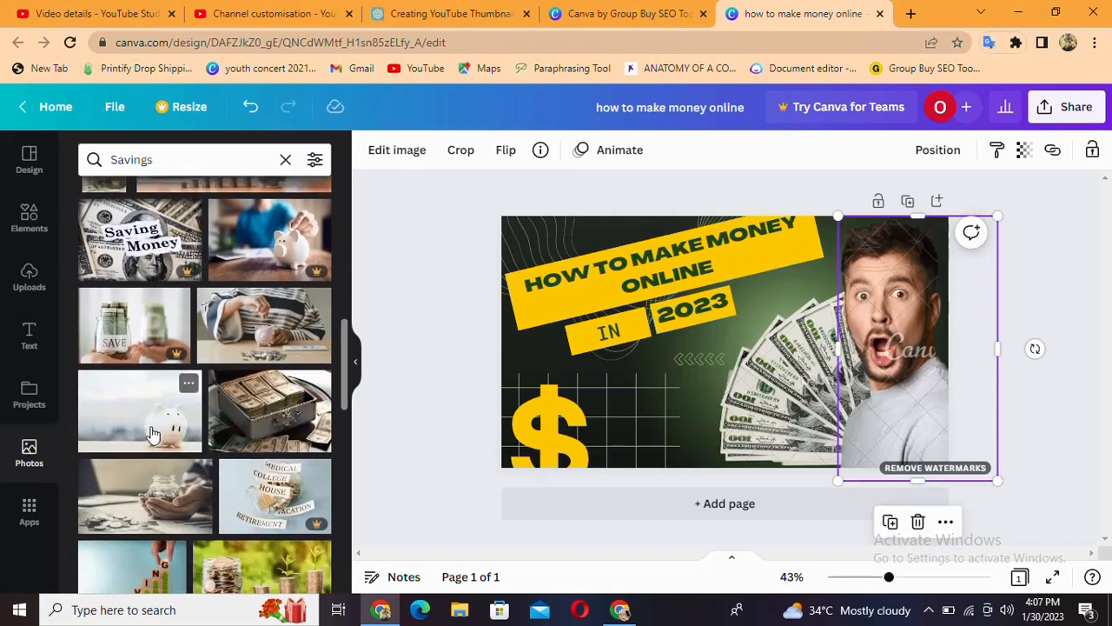
scroll(154, 429, "up", 5)
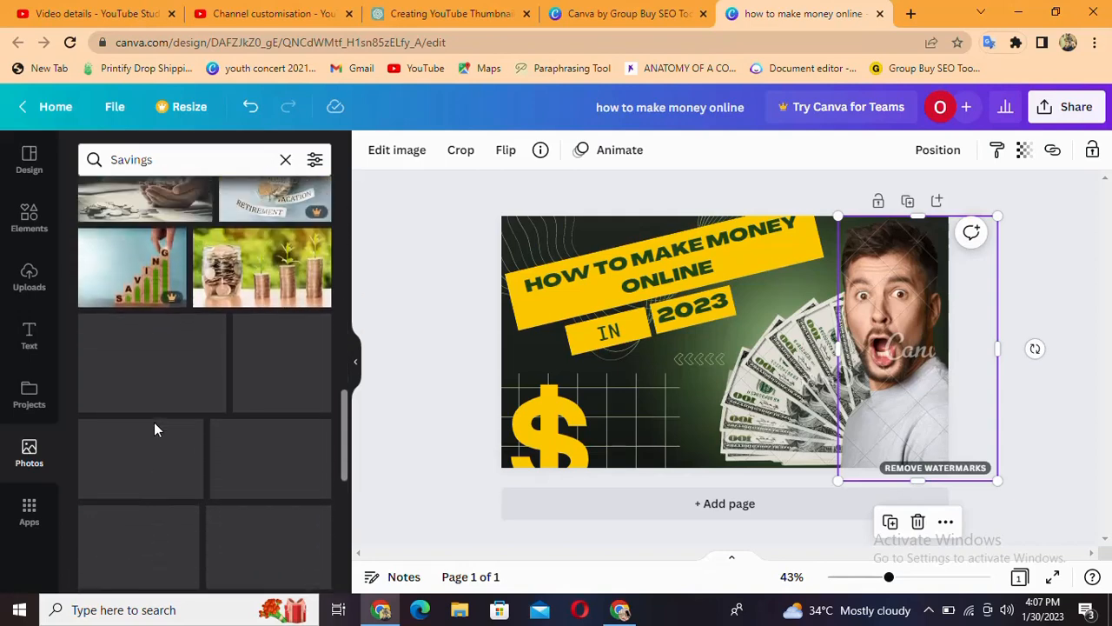
scroll(154, 424, "up", 4)
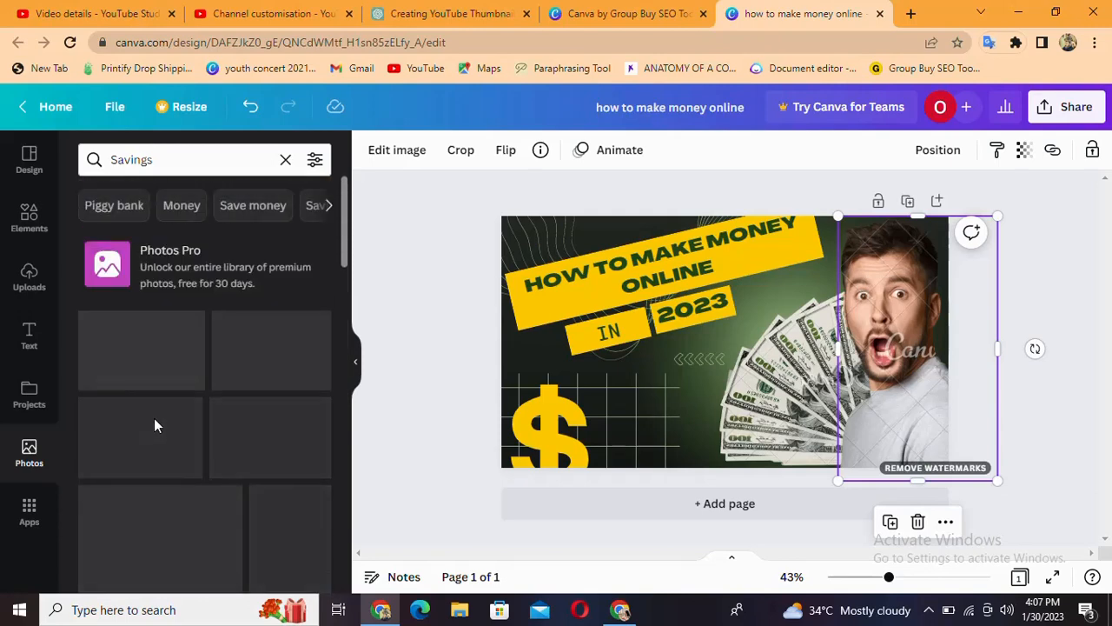
scroll(154, 418, "down", 1)
scroll(144, 347, "up", 1)
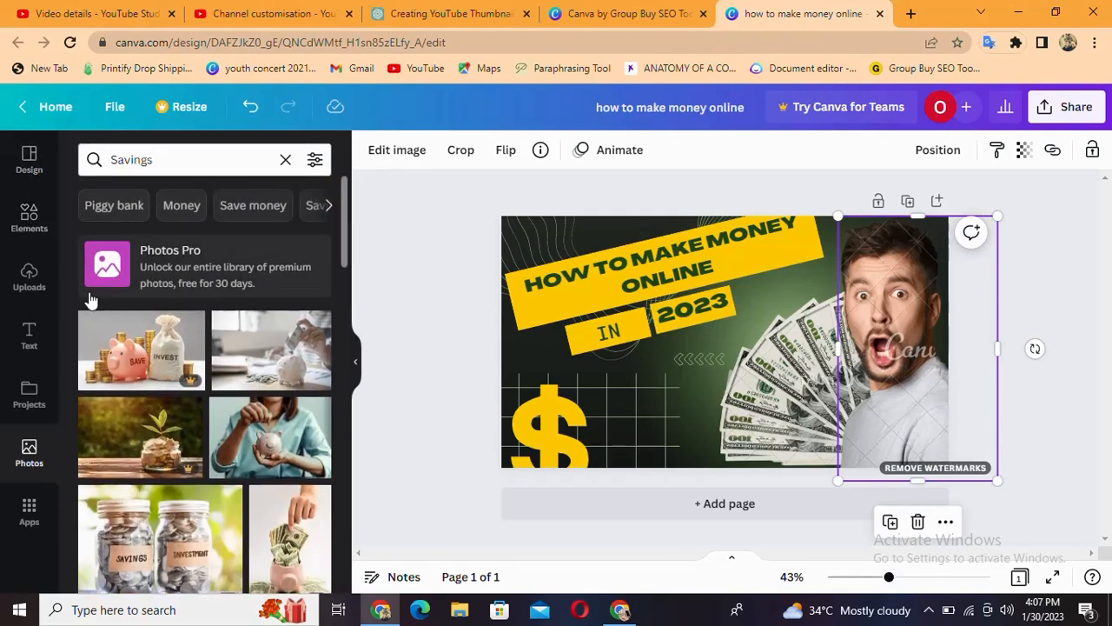
Go through the related topics of the Savings photo search and examine the photos for Cash
left_click(29, 395)
left_click(27, 456)
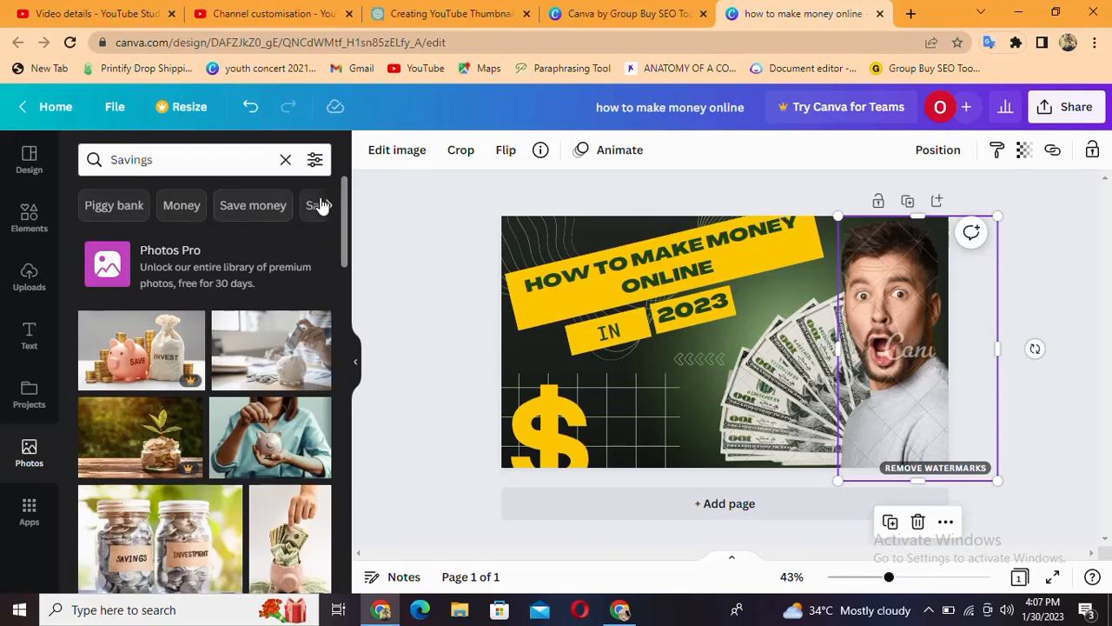
left_click(327, 206)
left_click(326, 206)
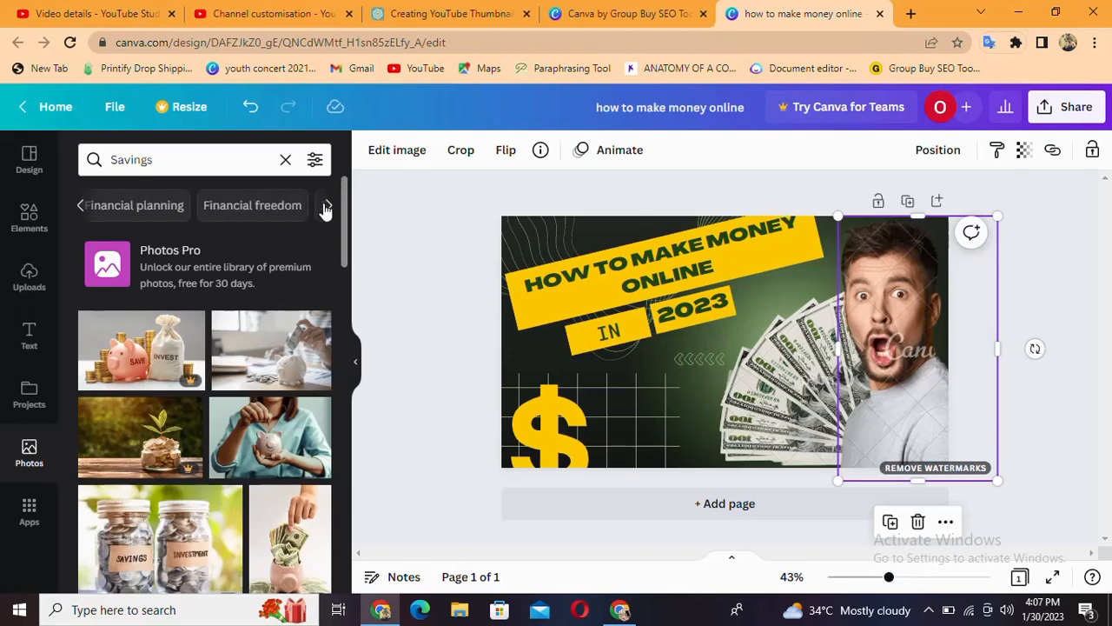
left_click(327, 206)
left_click(326, 205)
left_click(327, 206)
left_click(326, 206)
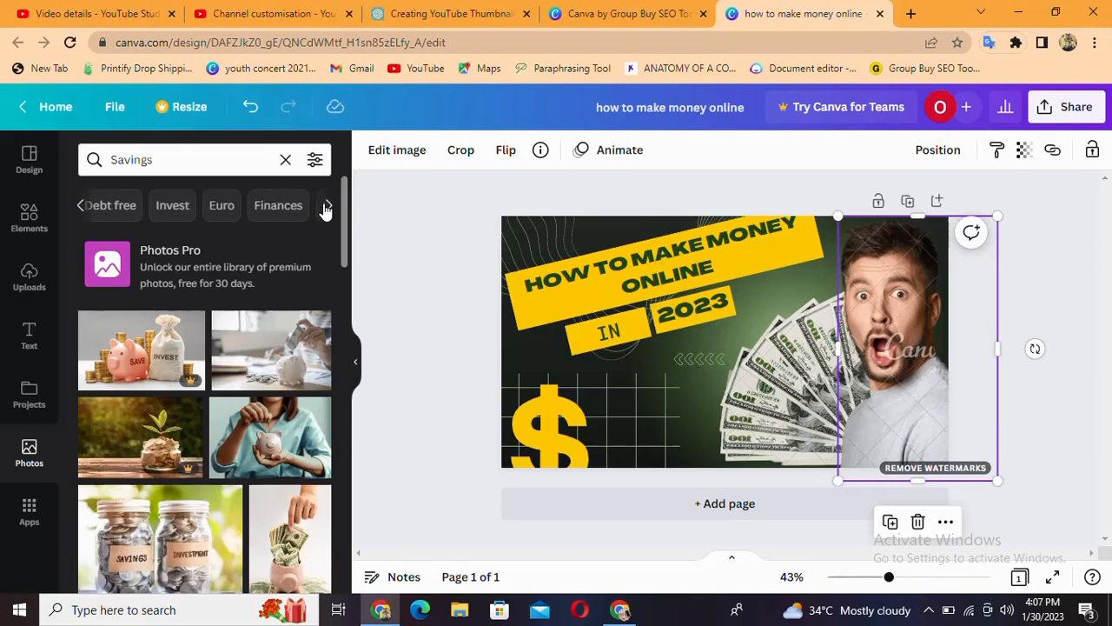
left_click(327, 206)
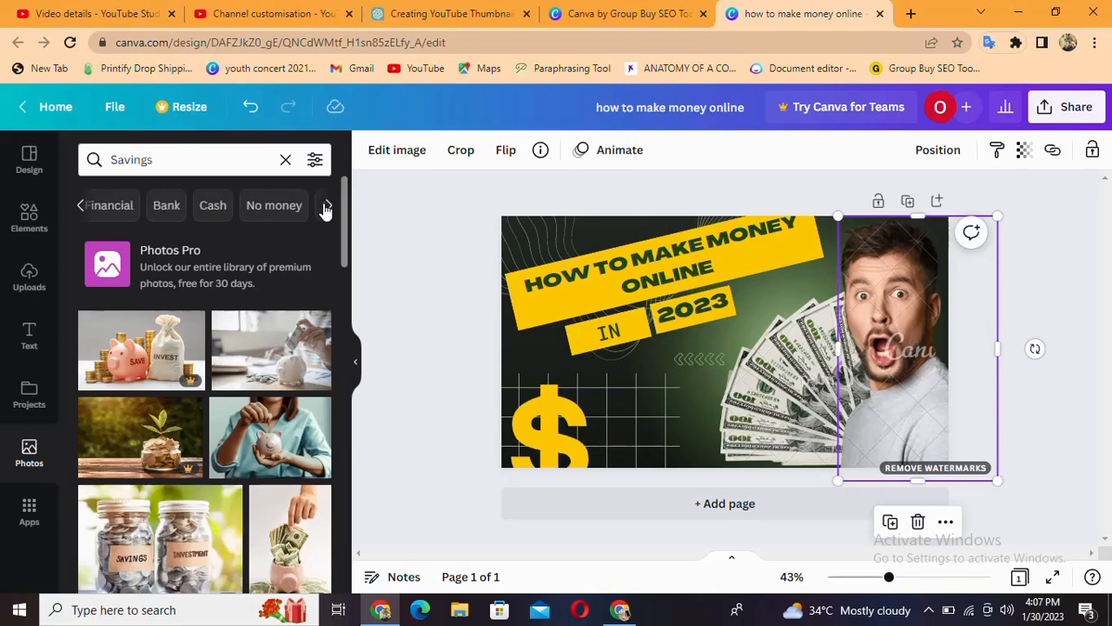
left_click(213, 207)
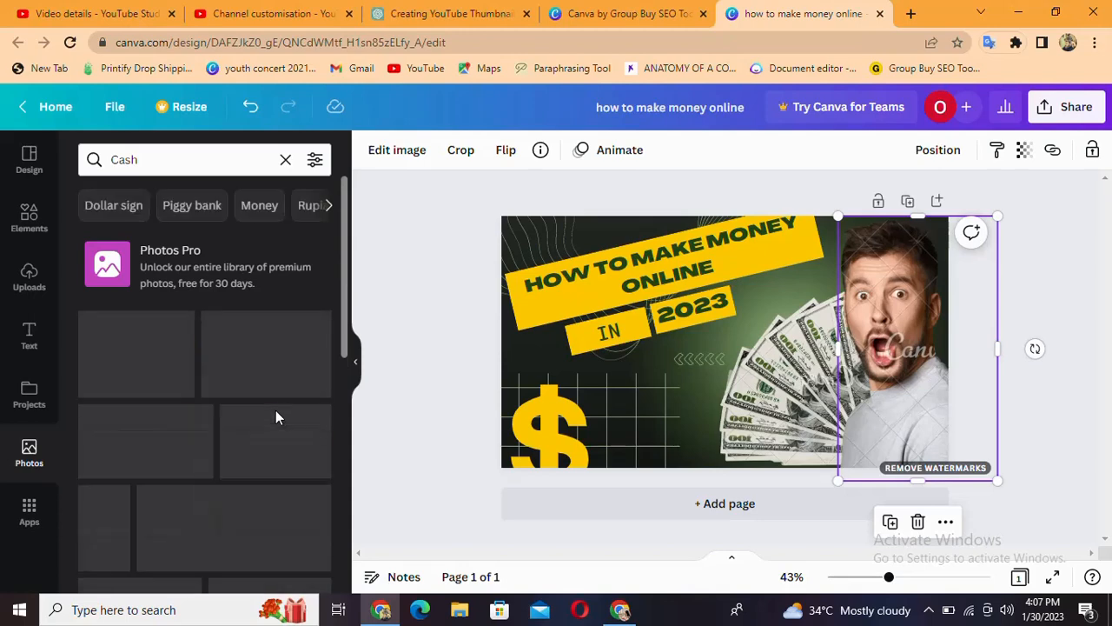
scroll(247, 441, "down", 8)
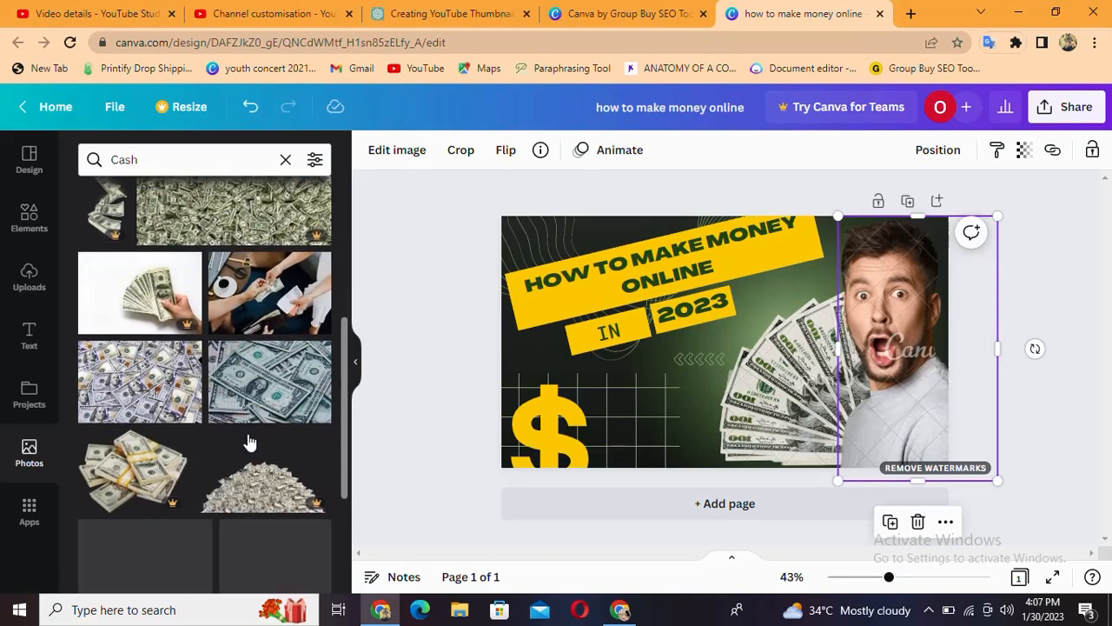
scroll(247, 439, "up", 10)
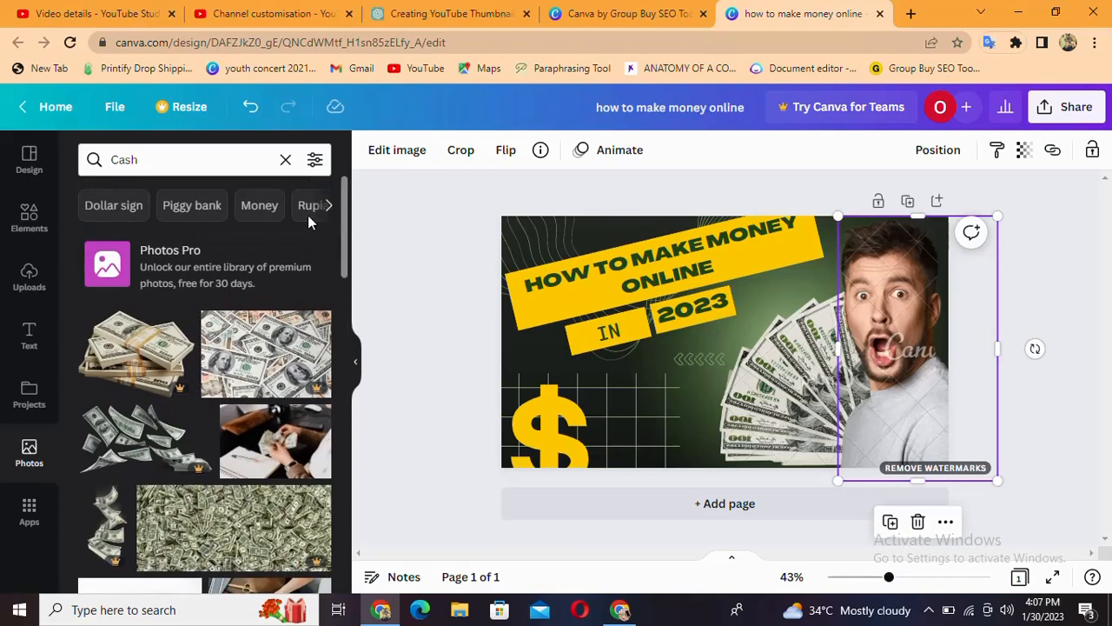
Narrow the photo search to Dollar sign and look through the images
left_click(110, 207)
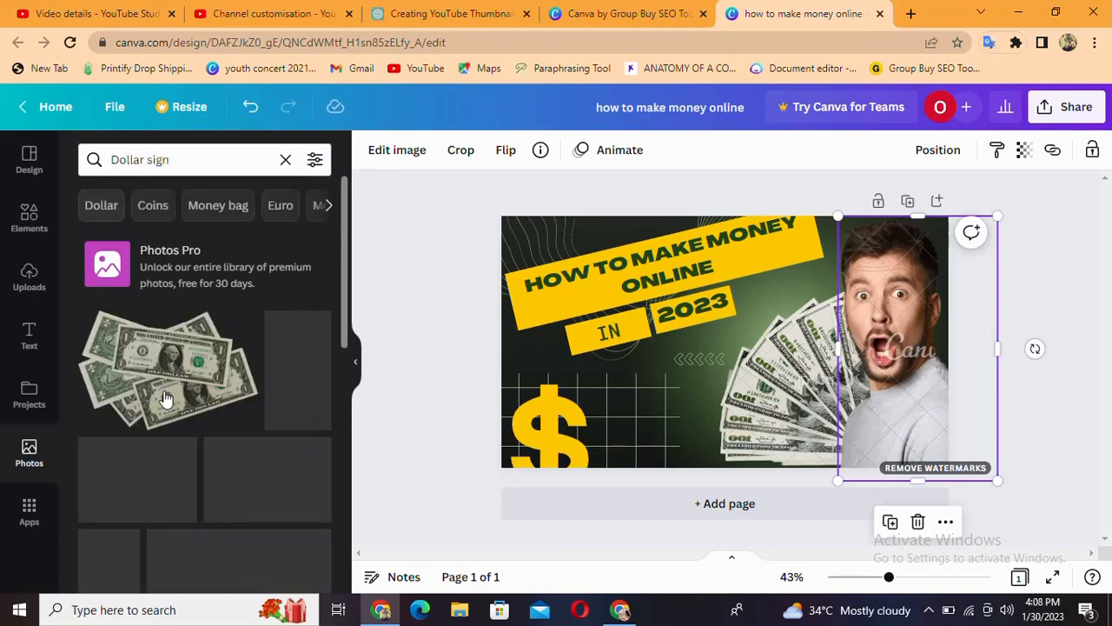
scroll(169, 439, "down", 1)
scroll(168, 443, "down", 6)
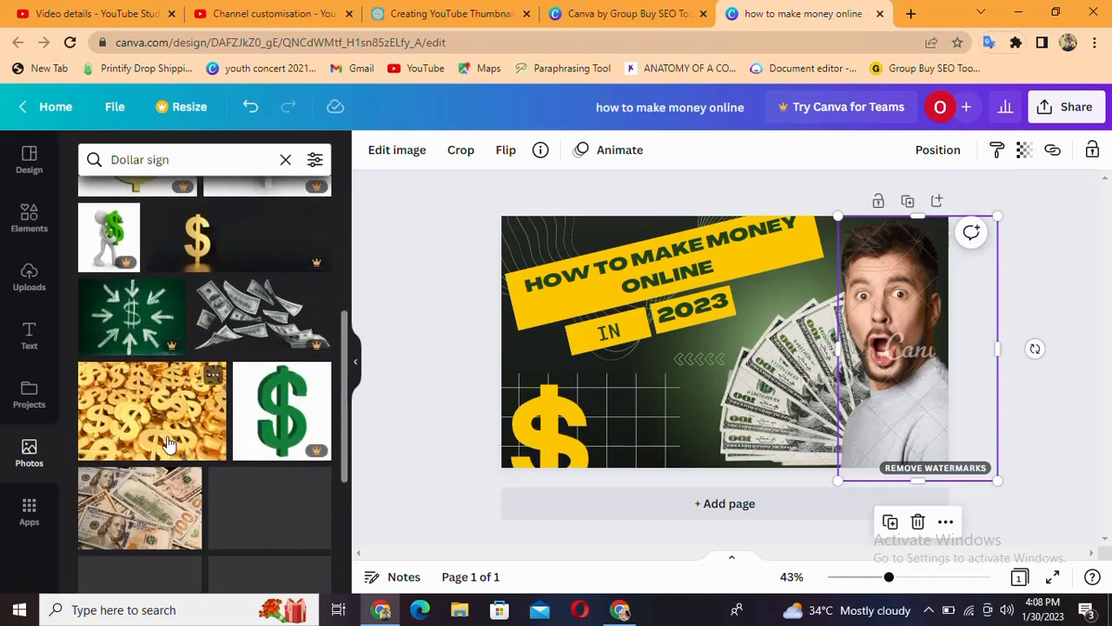
scroll(169, 432, "up", 10)
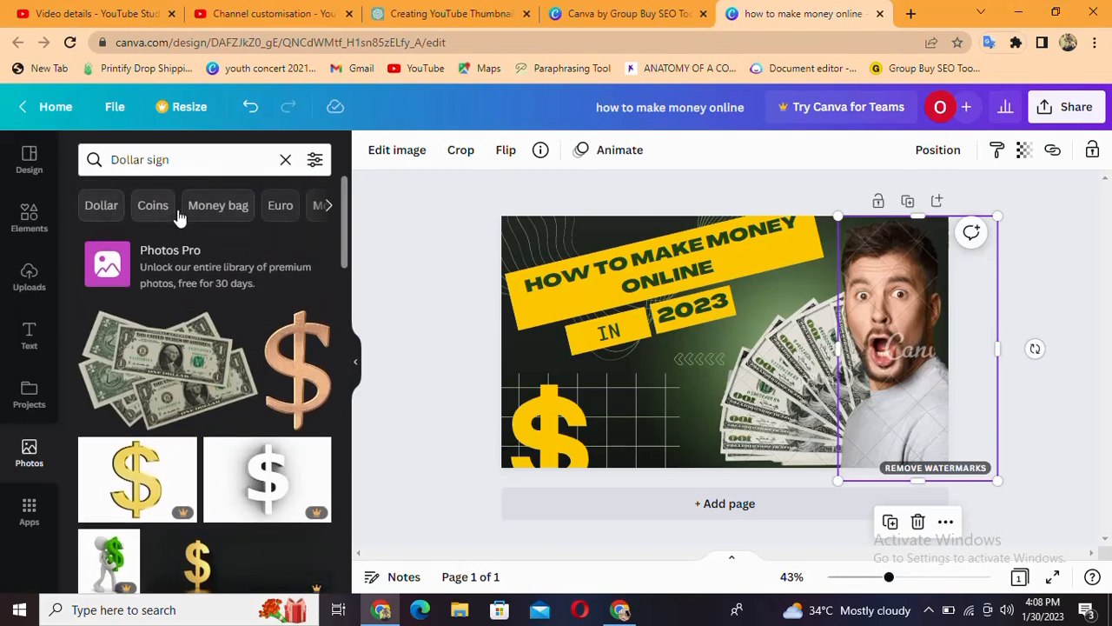
Switch the photo search to the related topic Bank and examine its images for a suitable picture
left_click(330, 206)
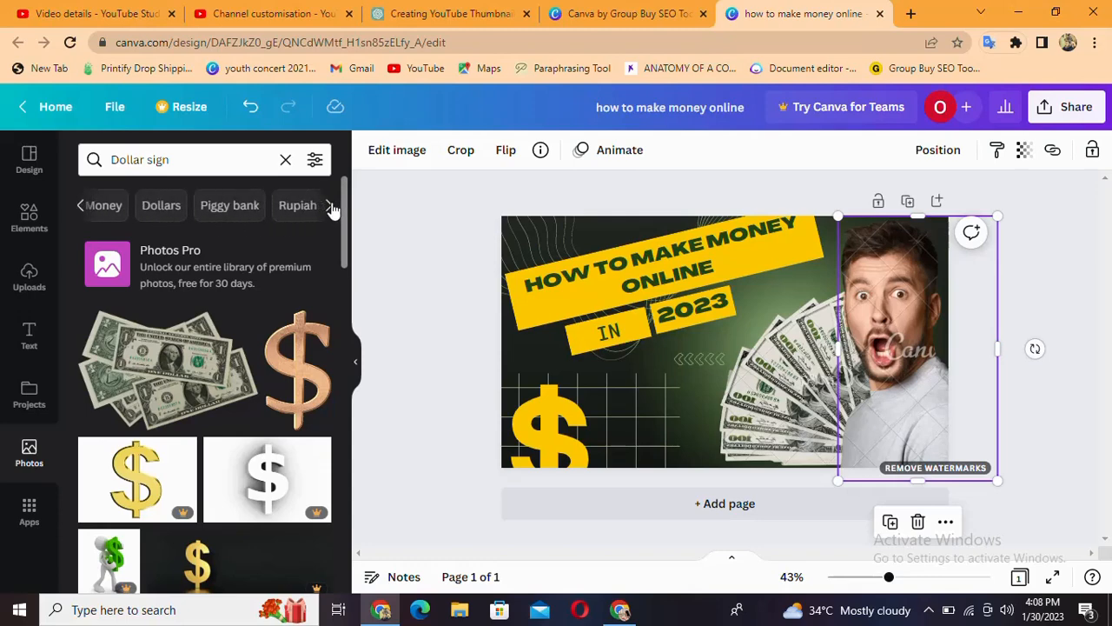
left_click(330, 209)
left_click(330, 209)
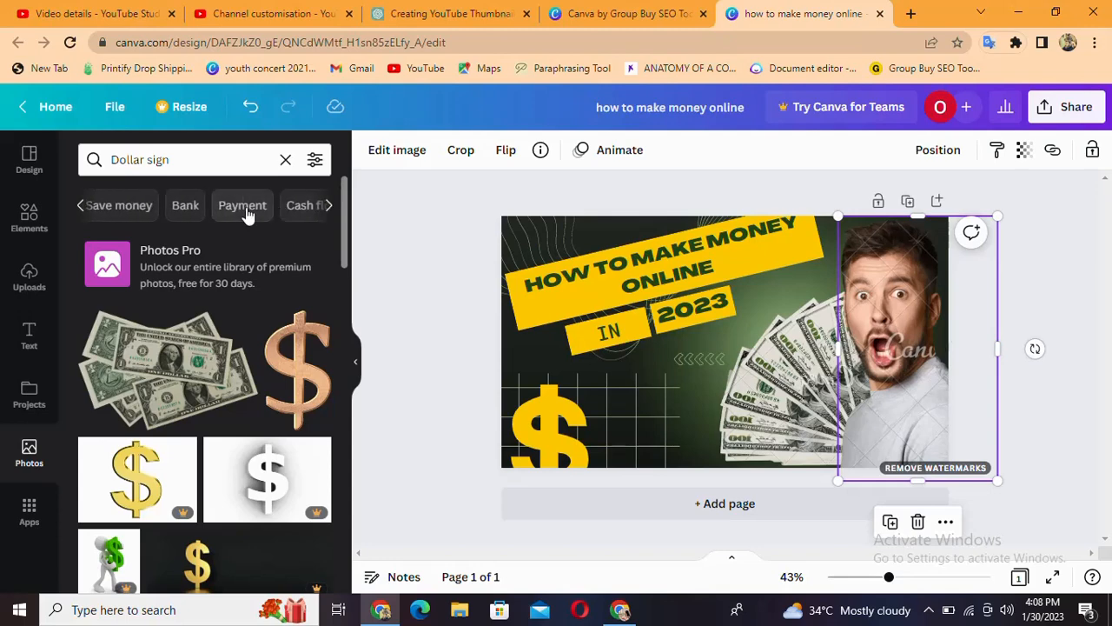
left_click(186, 209)
scroll(131, 433, "down", 1)
scroll(130, 432, "down", 10)
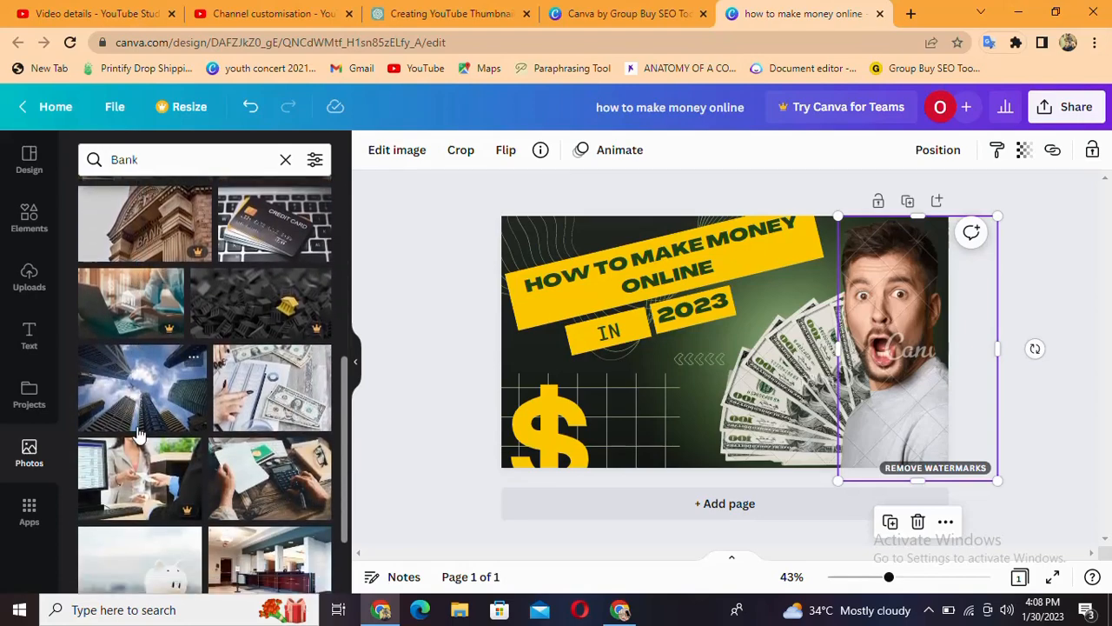
scroll(139, 435, "down", 8)
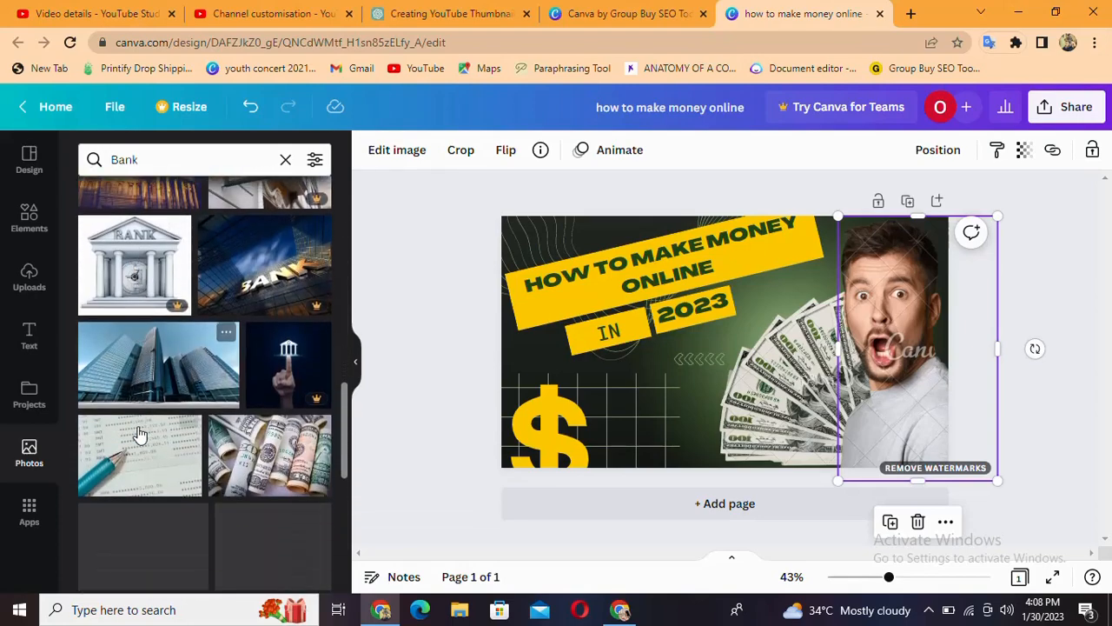
scroll(142, 430, "down", 2)
scroll(144, 423, "up", 5)
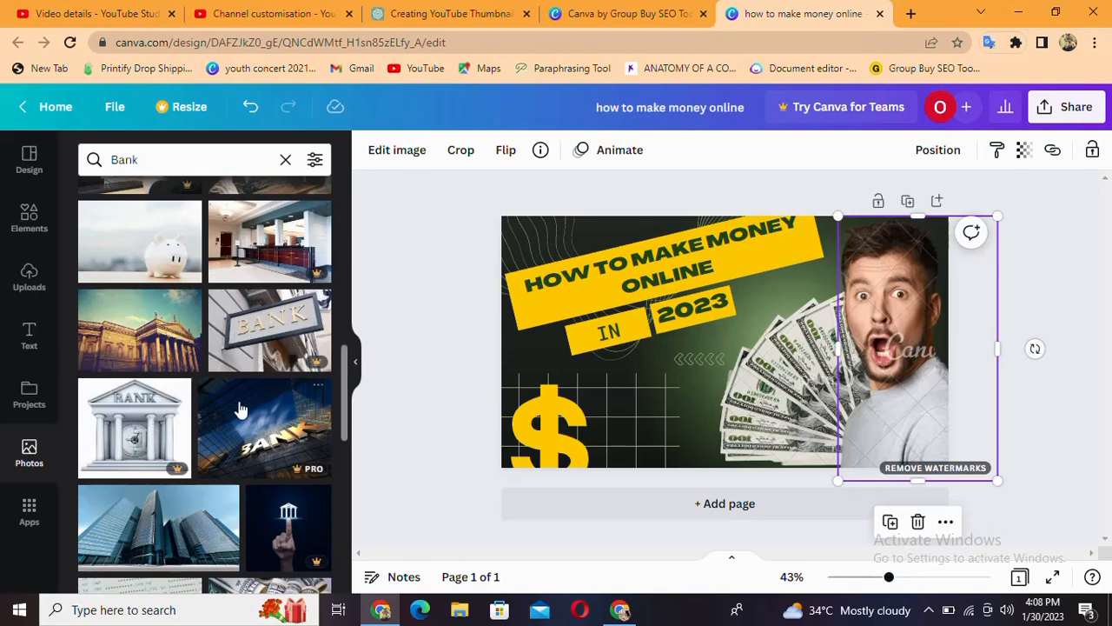
scroll(241, 404, "up", 1)
scroll(240, 405, "up", 1)
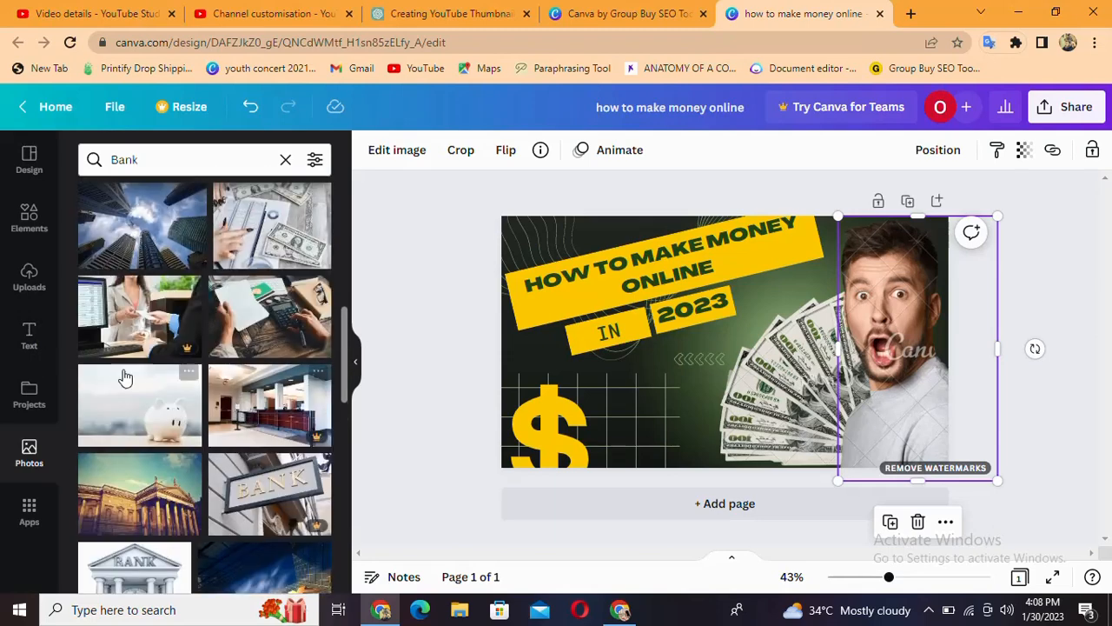
Try the photo of hands with a calculator, cropped over the upper part of the man, and delete it
left_click(278, 317)
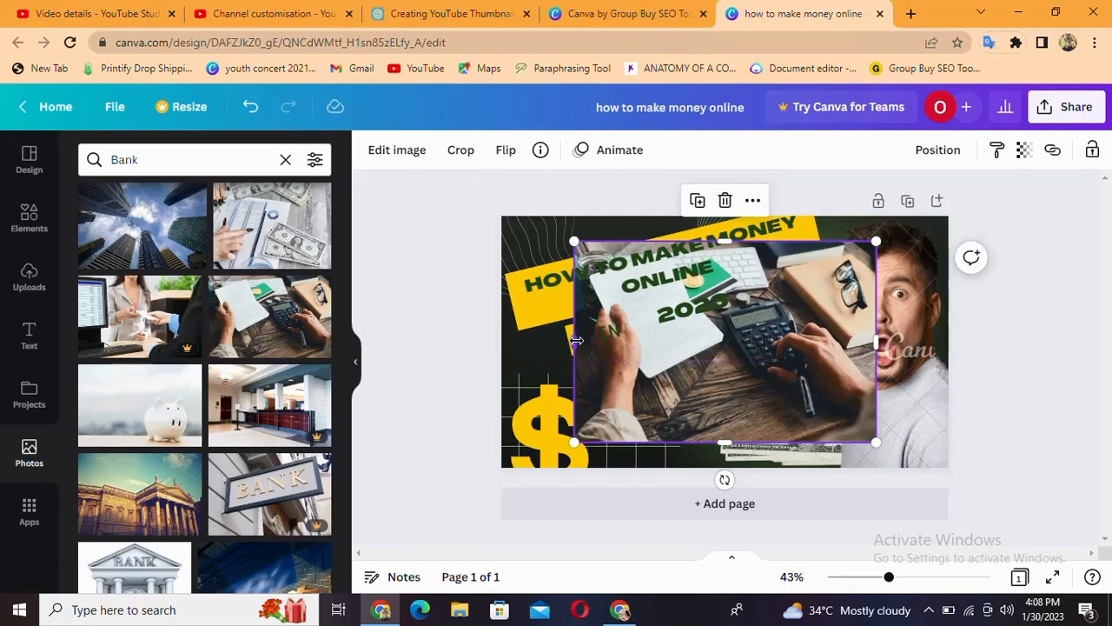
left_click_drag(677, 334, 745, 322)
left_click_drag(650, 332, 831, 339)
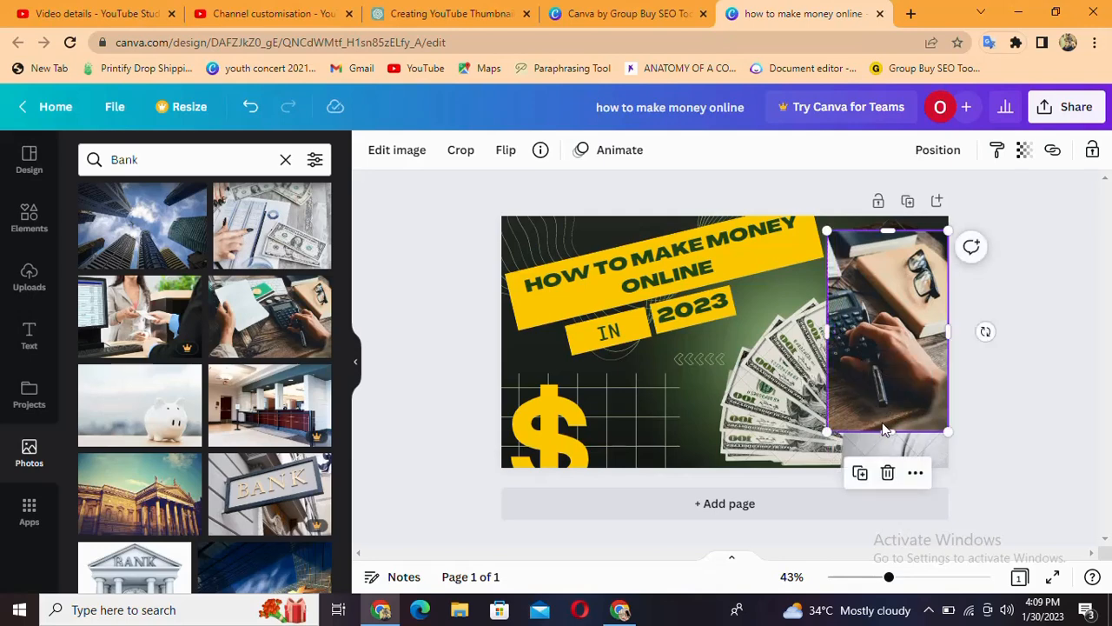
left_click_drag(887, 434, 894, 326)
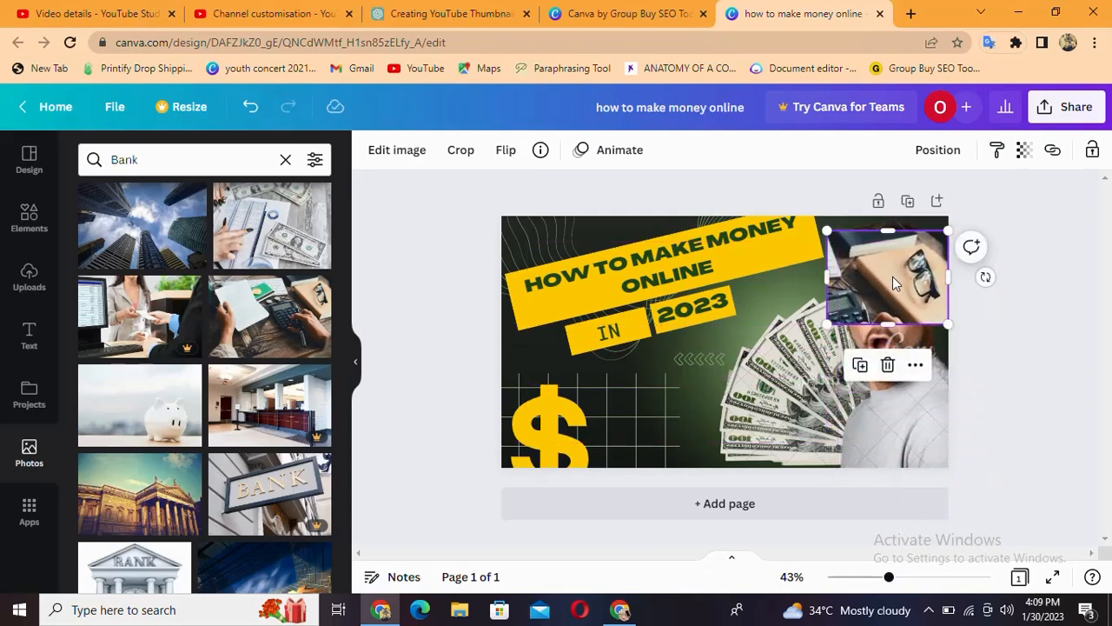
left_click(887, 364)
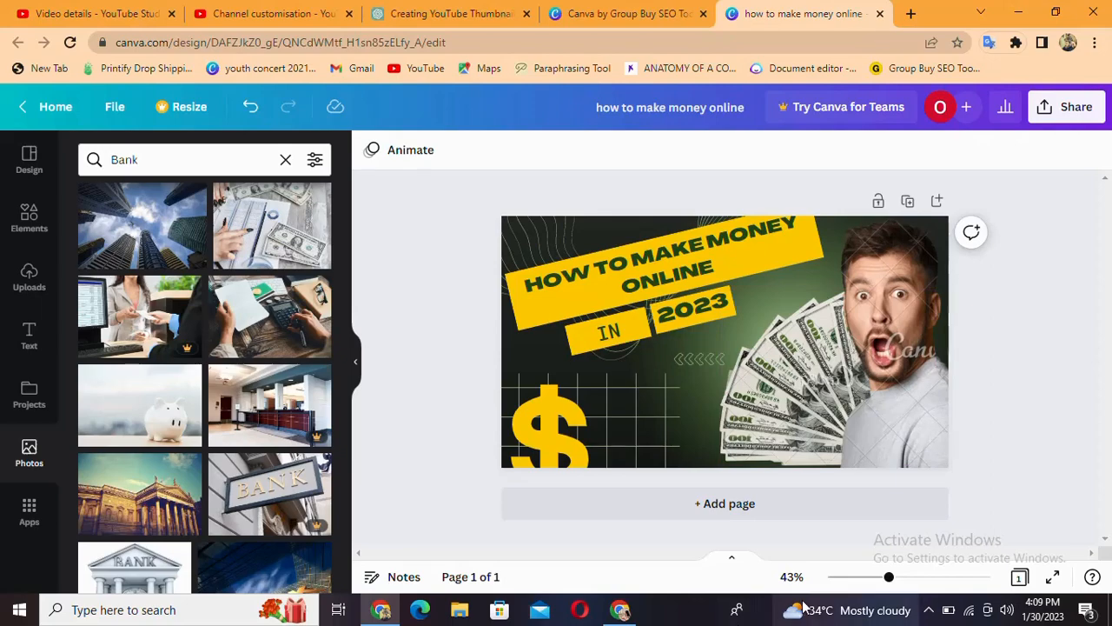
mouse_move(802, 606)
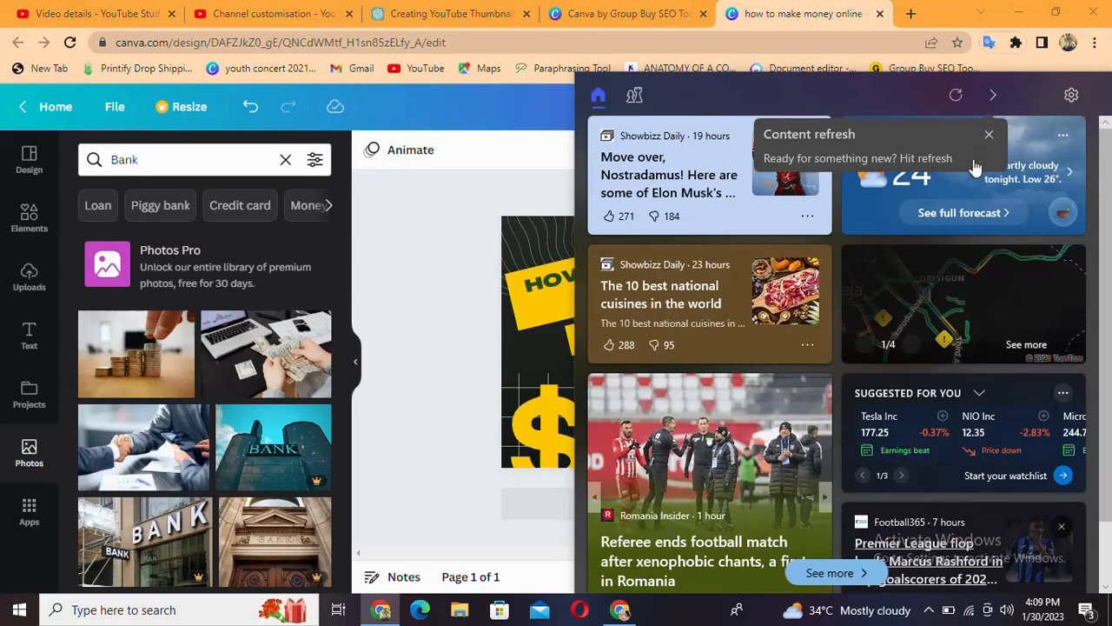
left_click(989, 134)
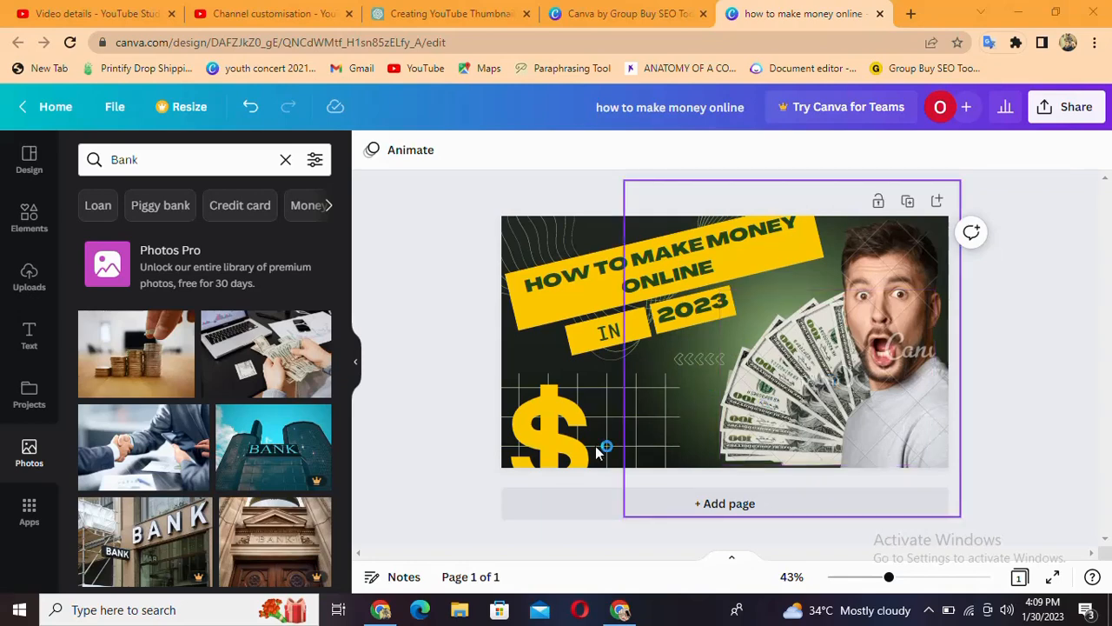
scroll(234, 470, "down", 3)
scroll(235, 469, "down", 3)
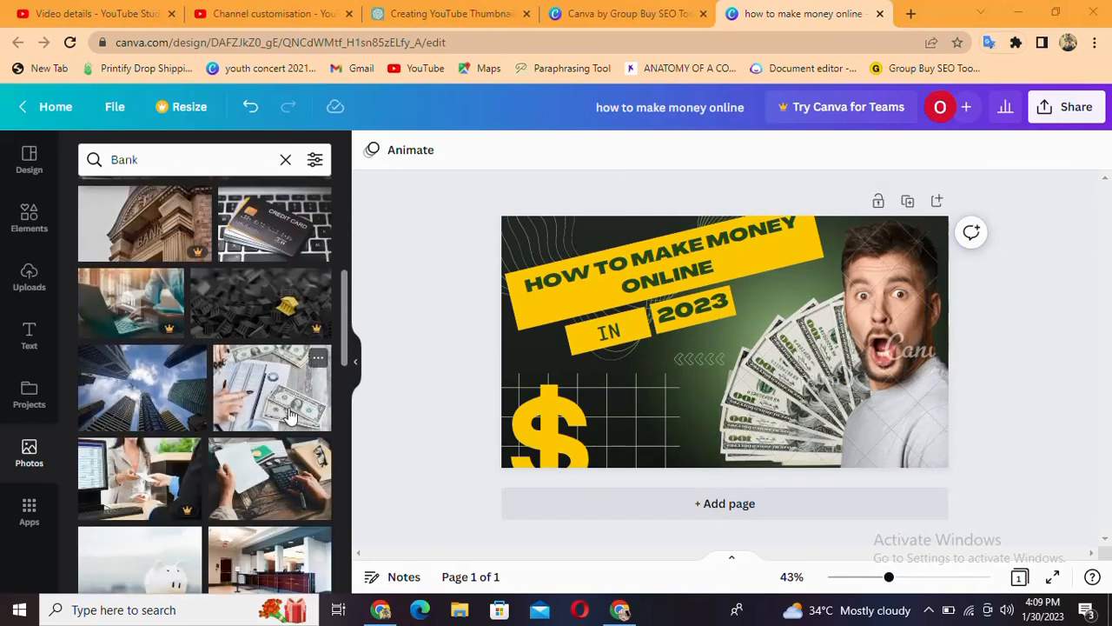
scroll(266, 408, "down", 3)
scroll(265, 409, "up", 3)
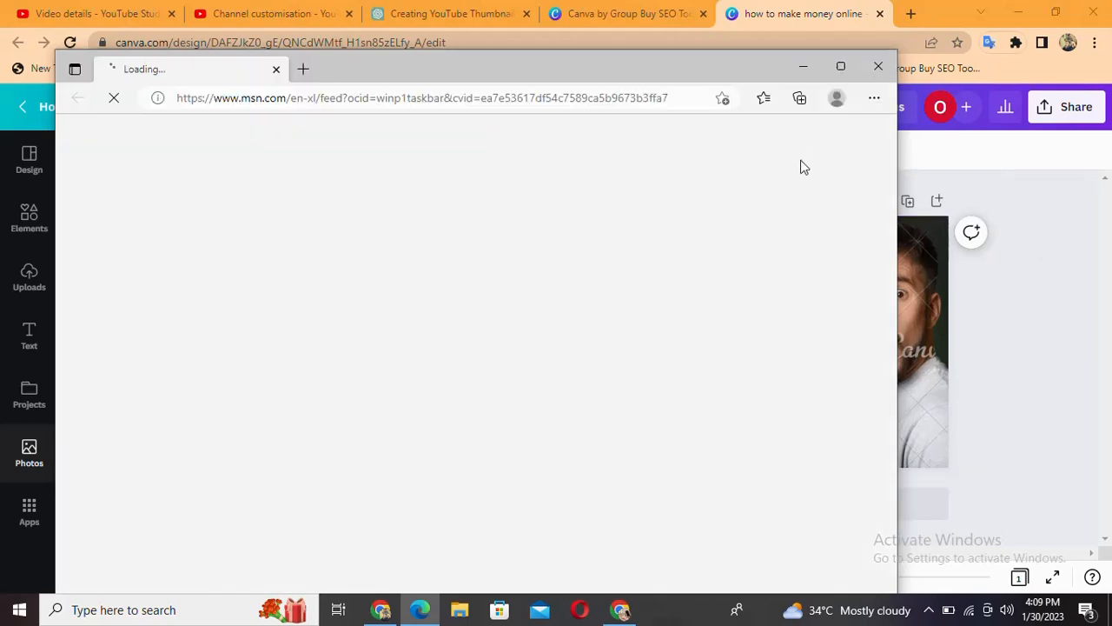
left_click(879, 67)
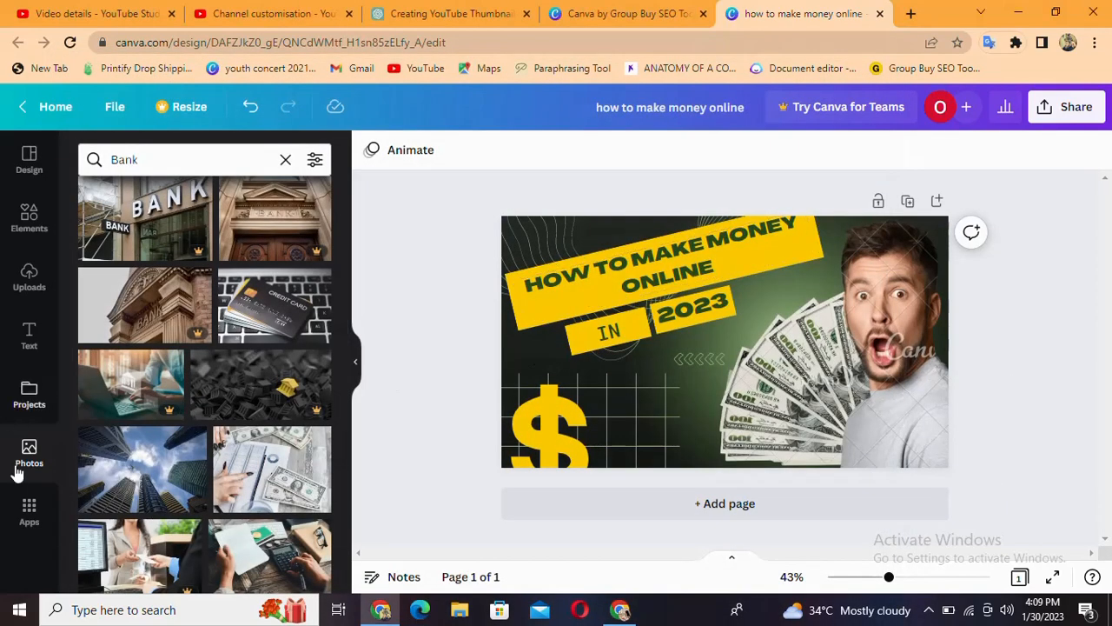
Add the uploaded portrait of the smiling man with glasses and place it over the shocked man in the thumbnail
left_click(29, 278)
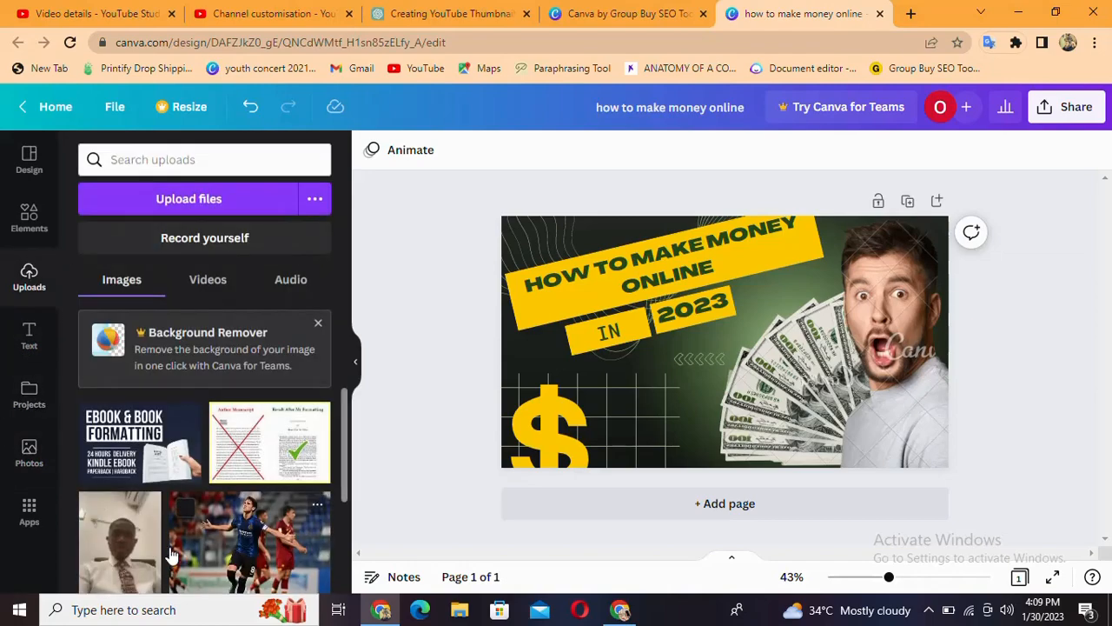
scroll(177, 534, "down", 5)
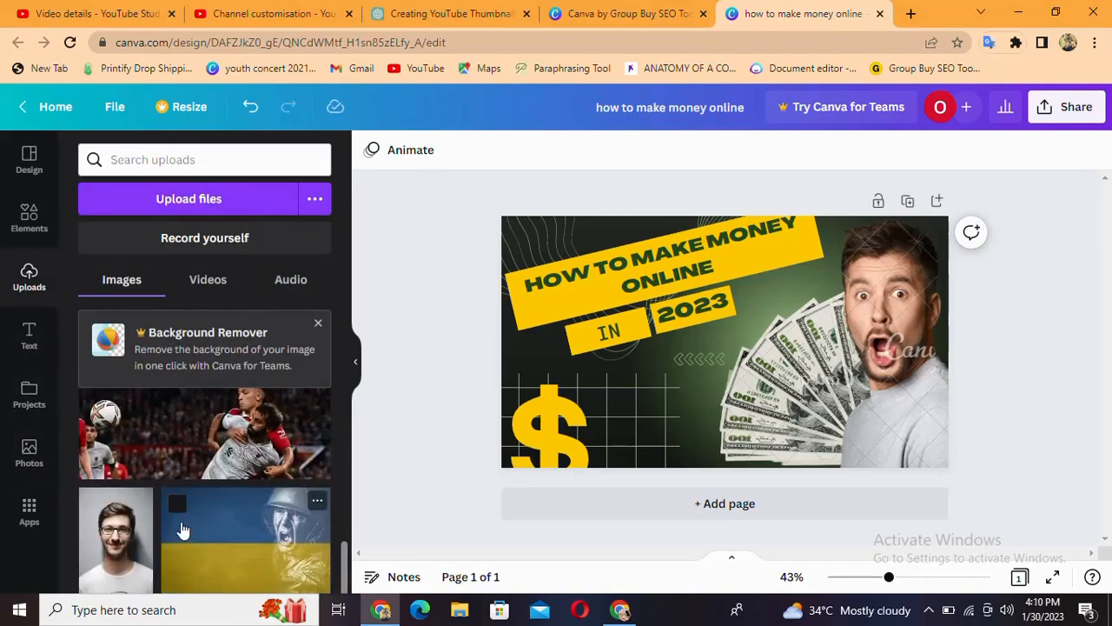
scroll(179, 530, "down", 2)
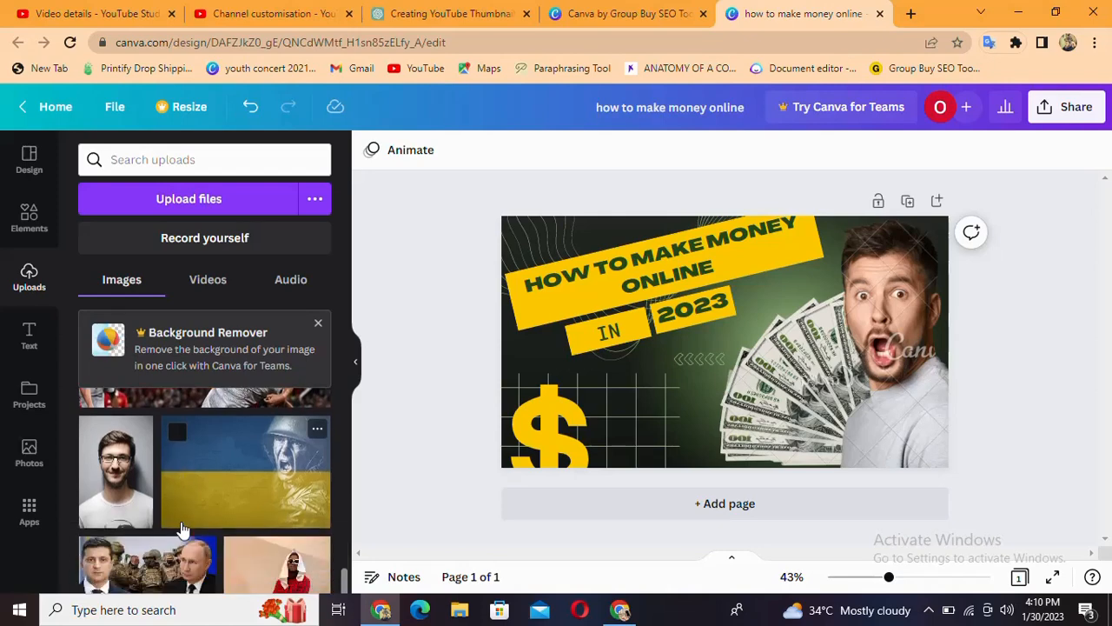
left_click(116, 472)
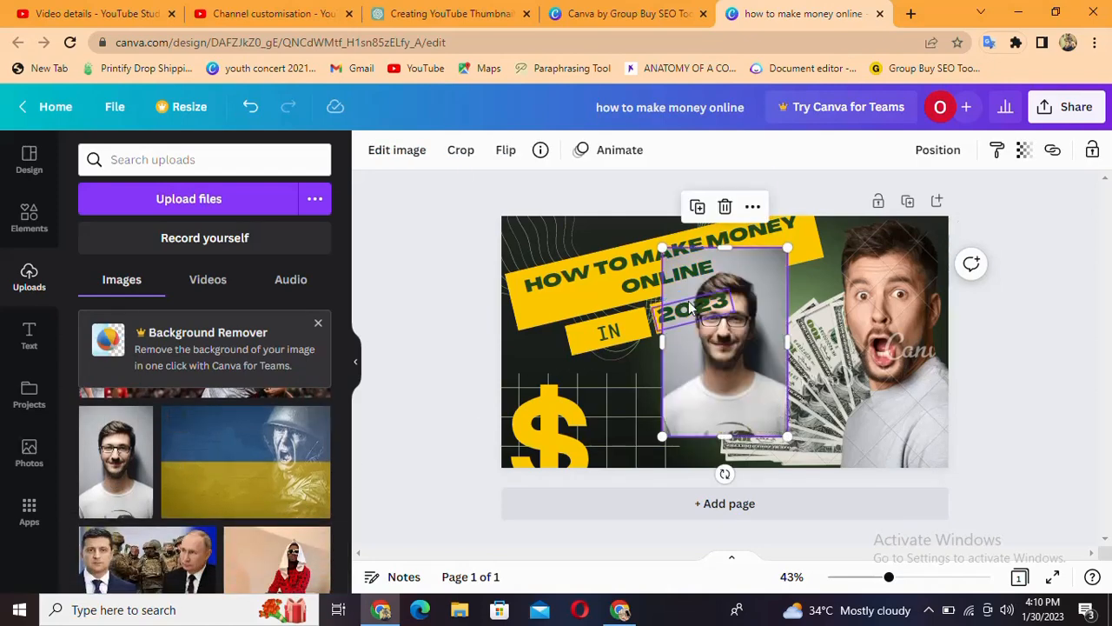
left_click_drag(731, 356, 895, 338)
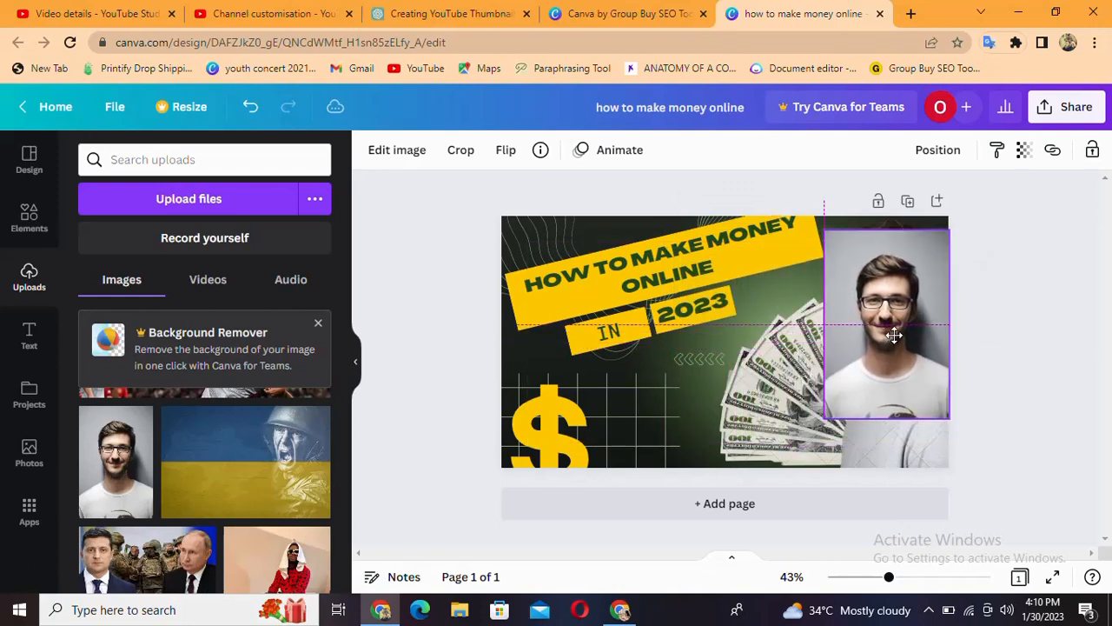
Try stretching the portrait of the man with glasses to the full page height, about 360 px wide, and delete it
left_click_drag(887, 419, 892, 463)
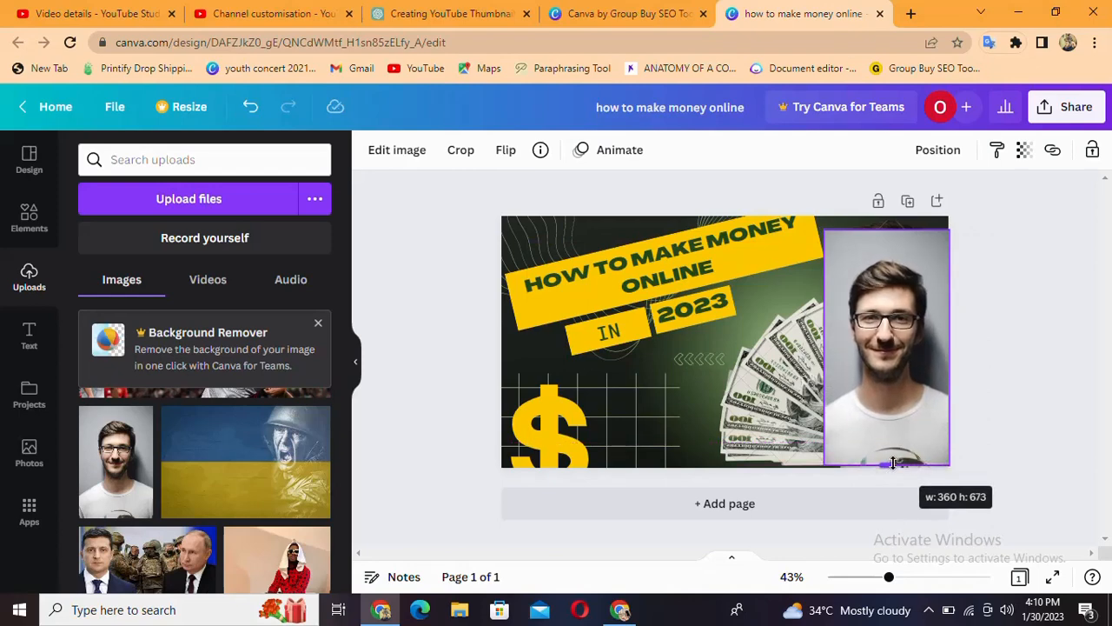
left_click_drag(892, 463, 892, 464)
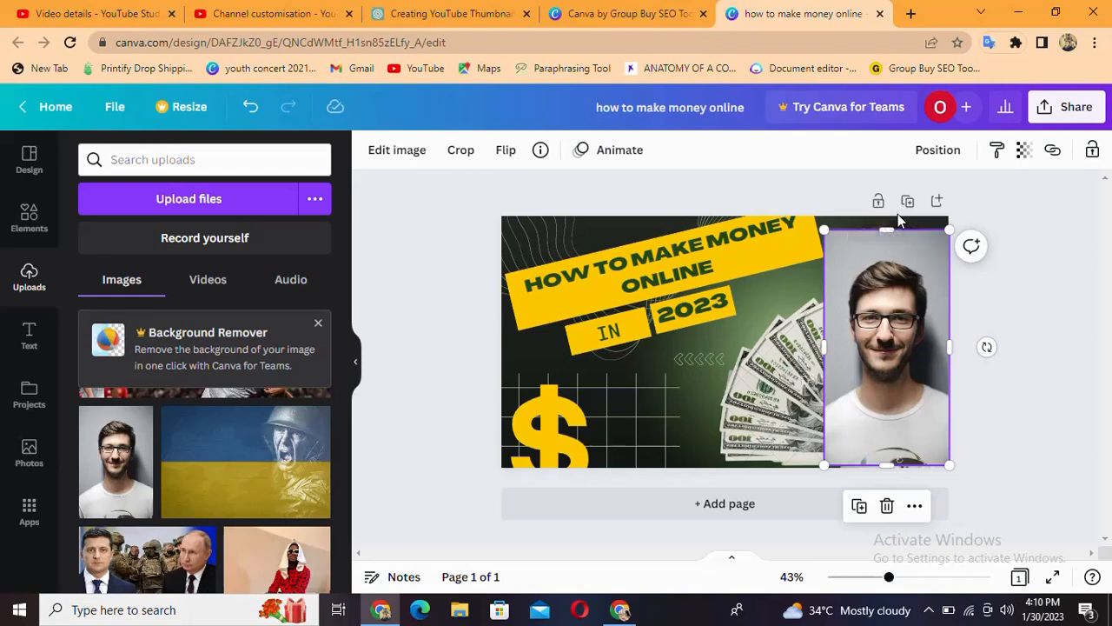
left_click_drag(892, 228, 889, 216)
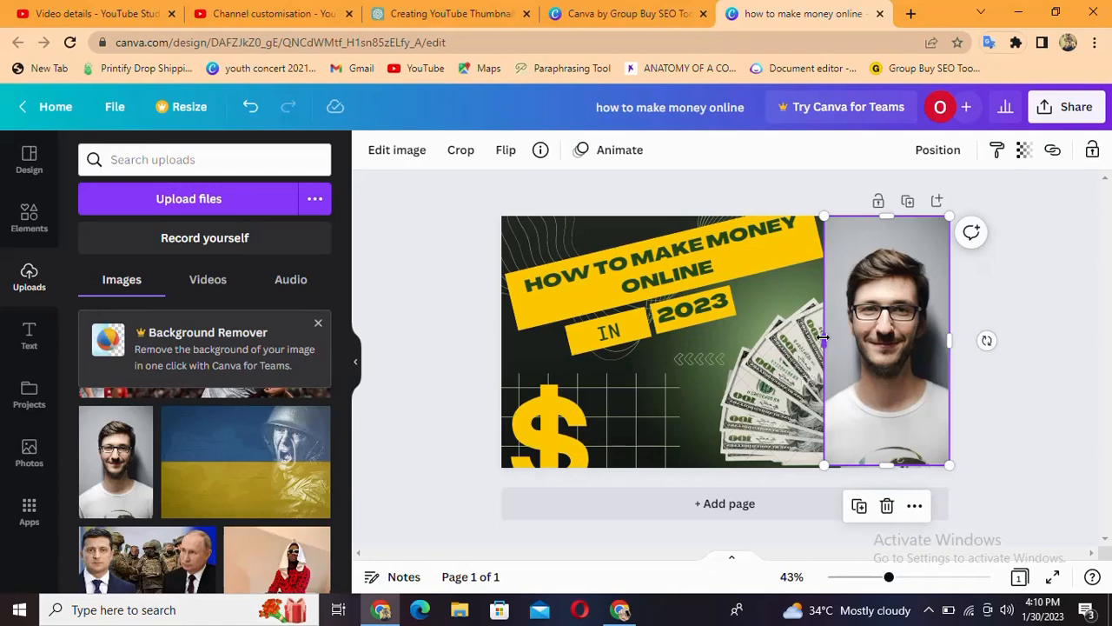
left_click_drag(824, 337, 823, 348)
left_click(888, 508)
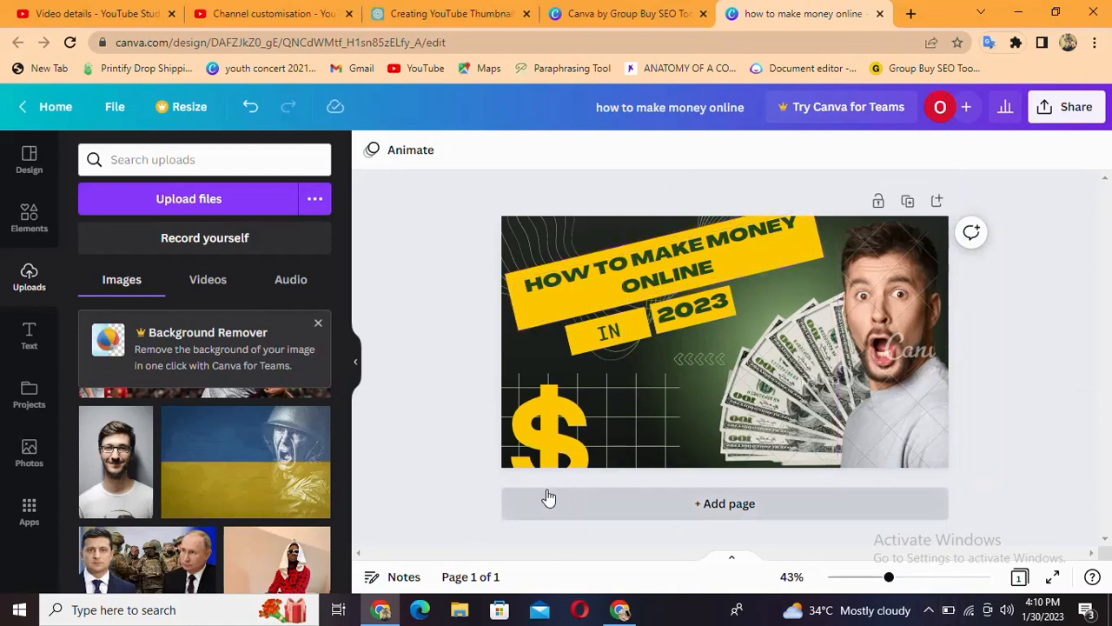
scroll(160, 492, "down", 1)
scroll(160, 492, "up", 10)
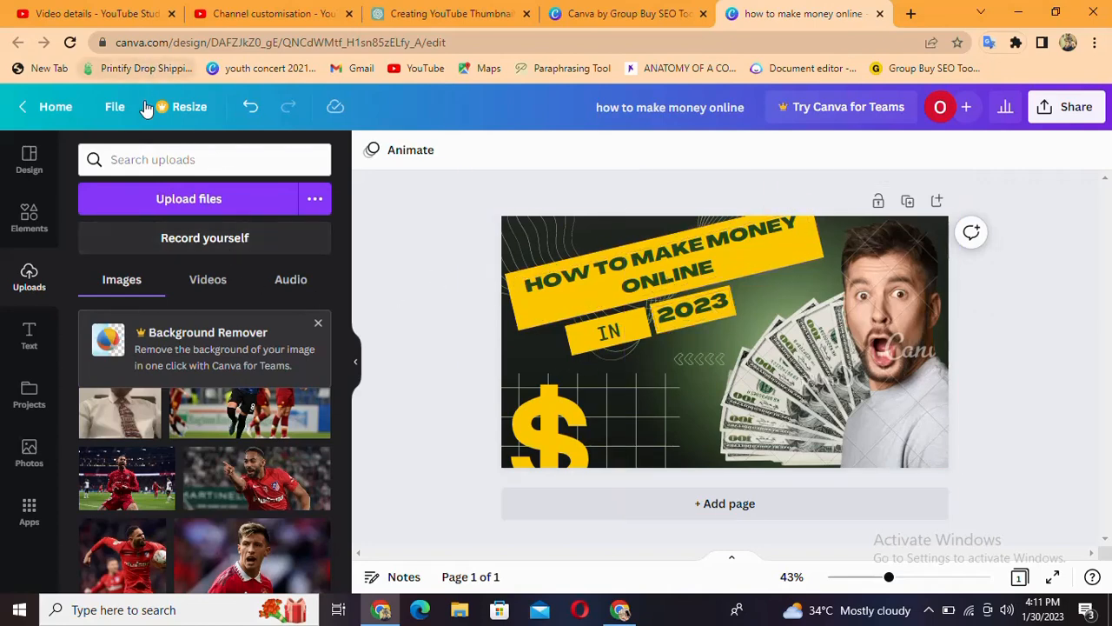
left_click(119, 117)
left_click(119, 118)
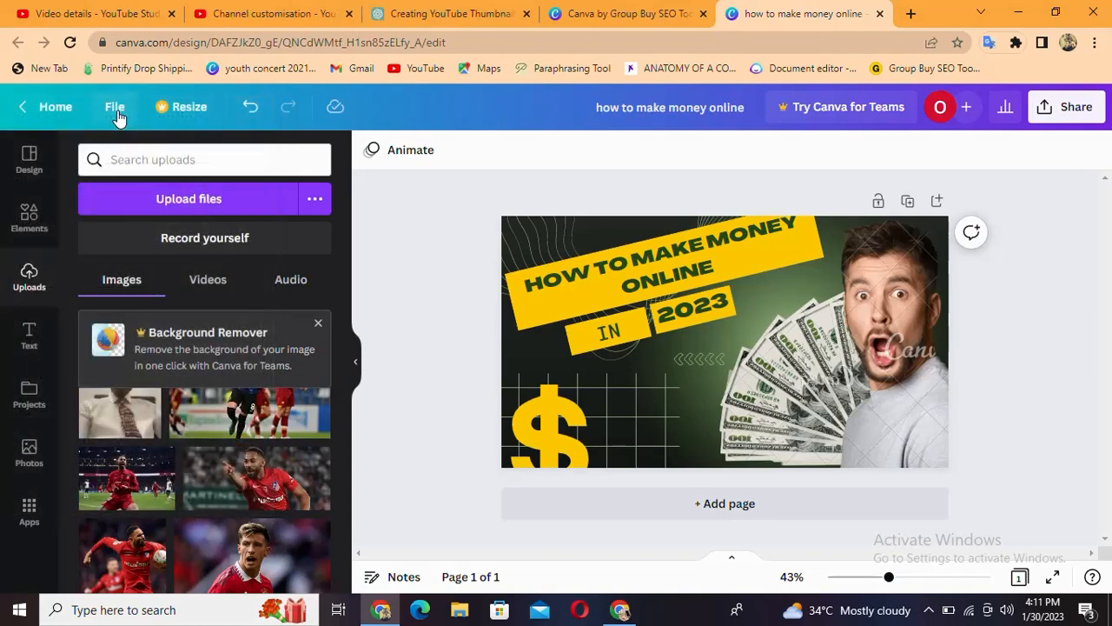
left_click(119, 118)
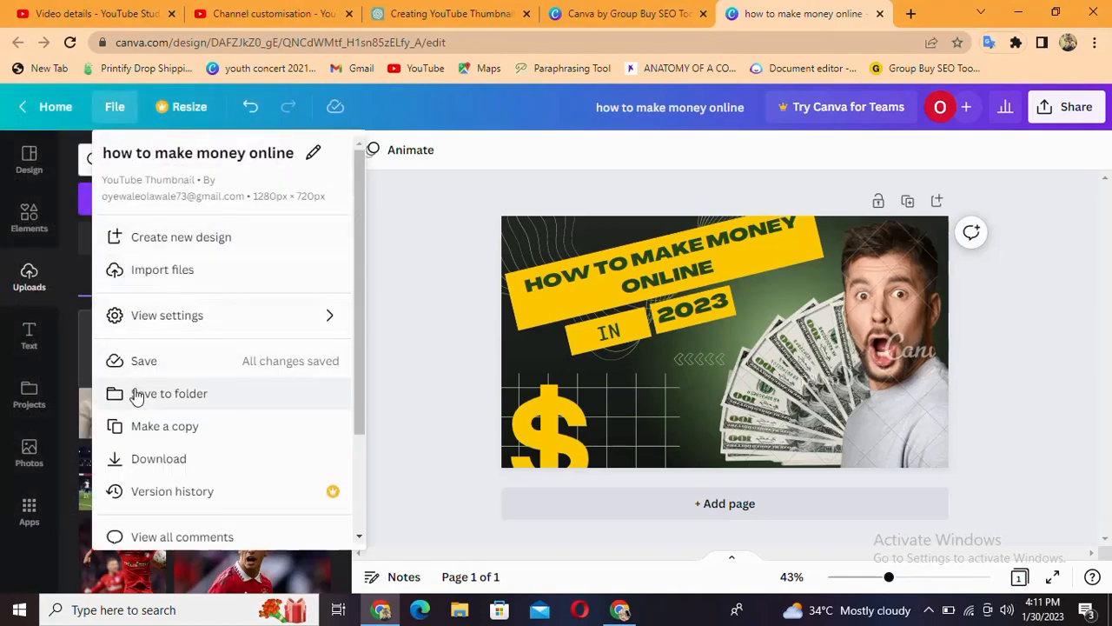
left_click(163, 464)
left_click(164, 465)
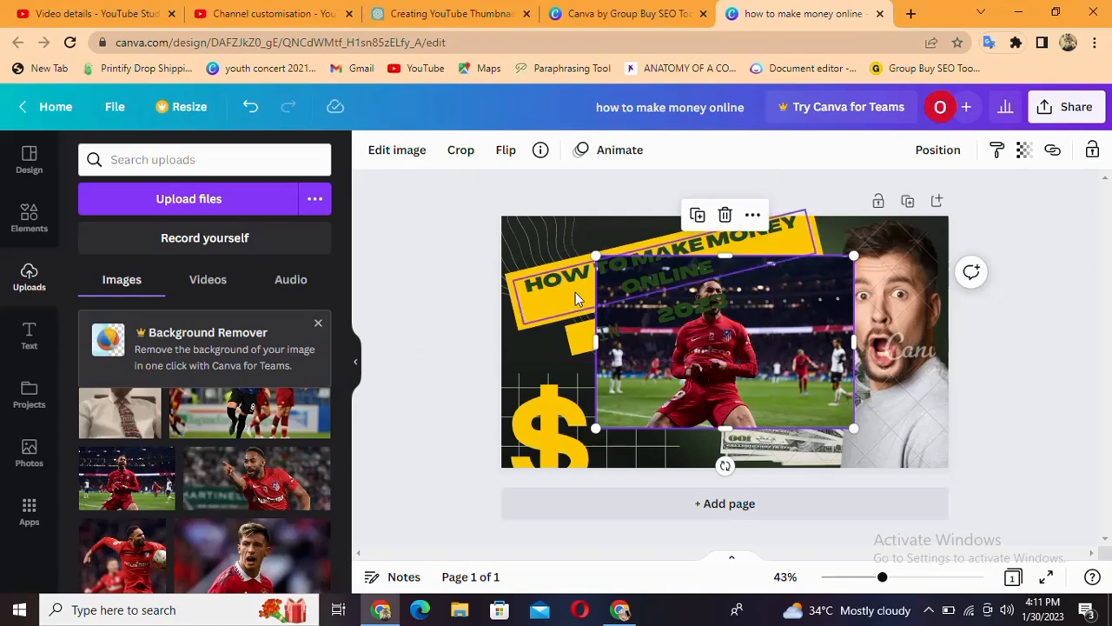
left_click(724, 215)
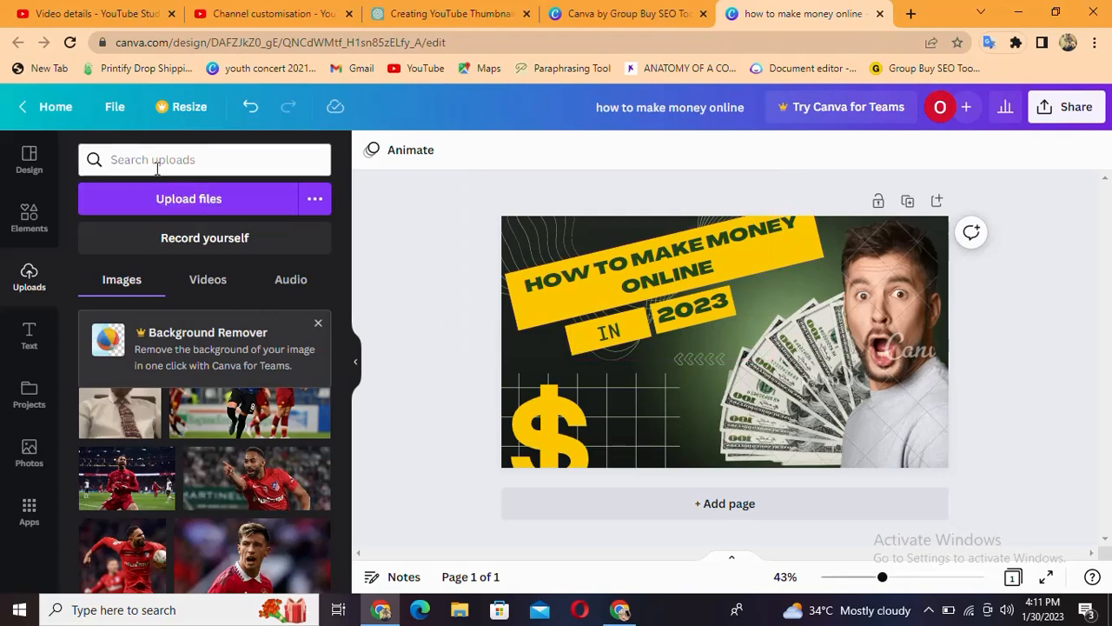
Open the download settings for the thumbnail and choose PNG as the file type
left_click(116, 106)
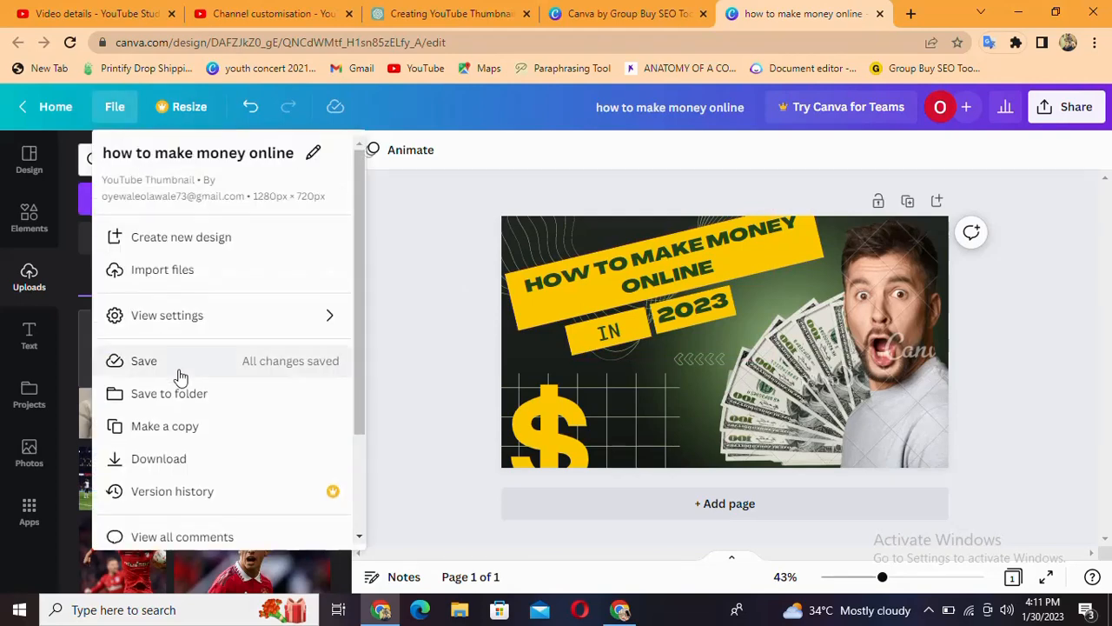
left_click(179, 458)
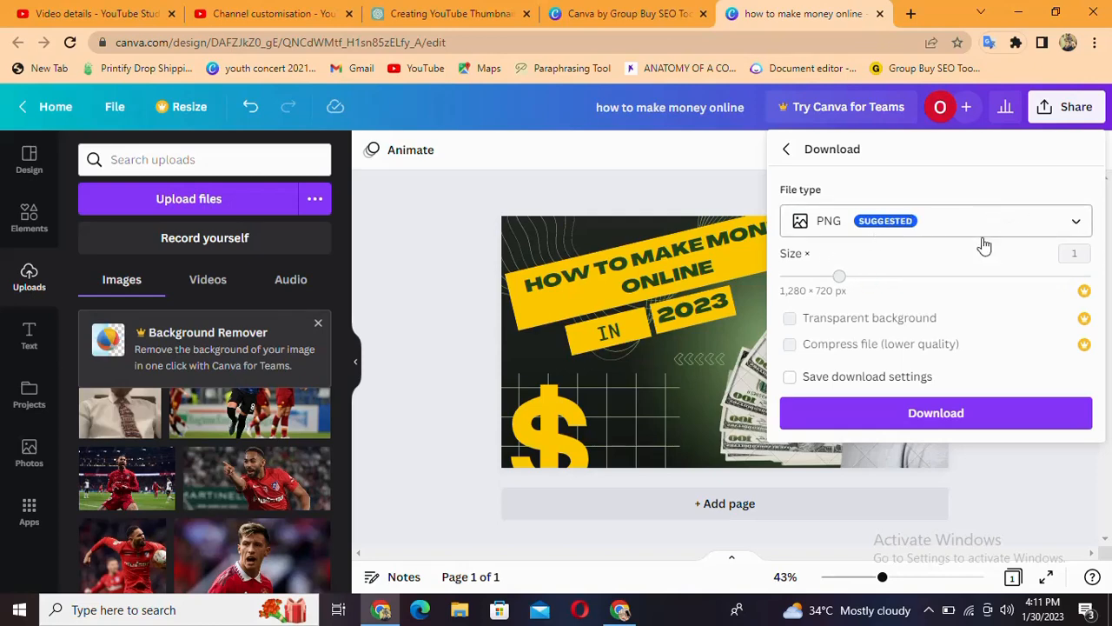
left_click(1077, 226)
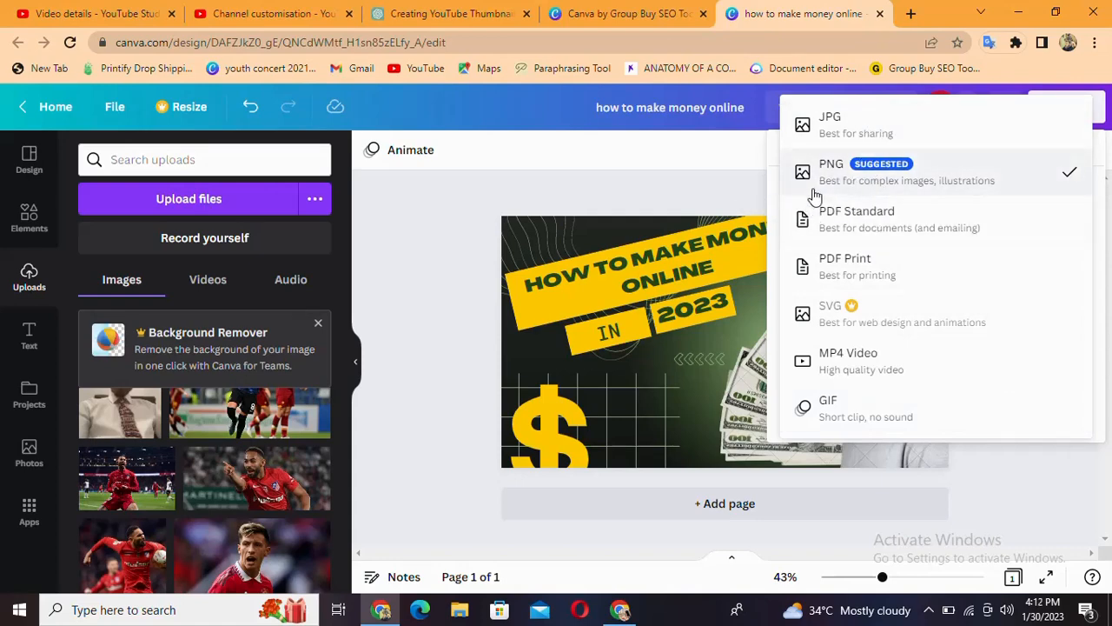
left_click(951, 183)
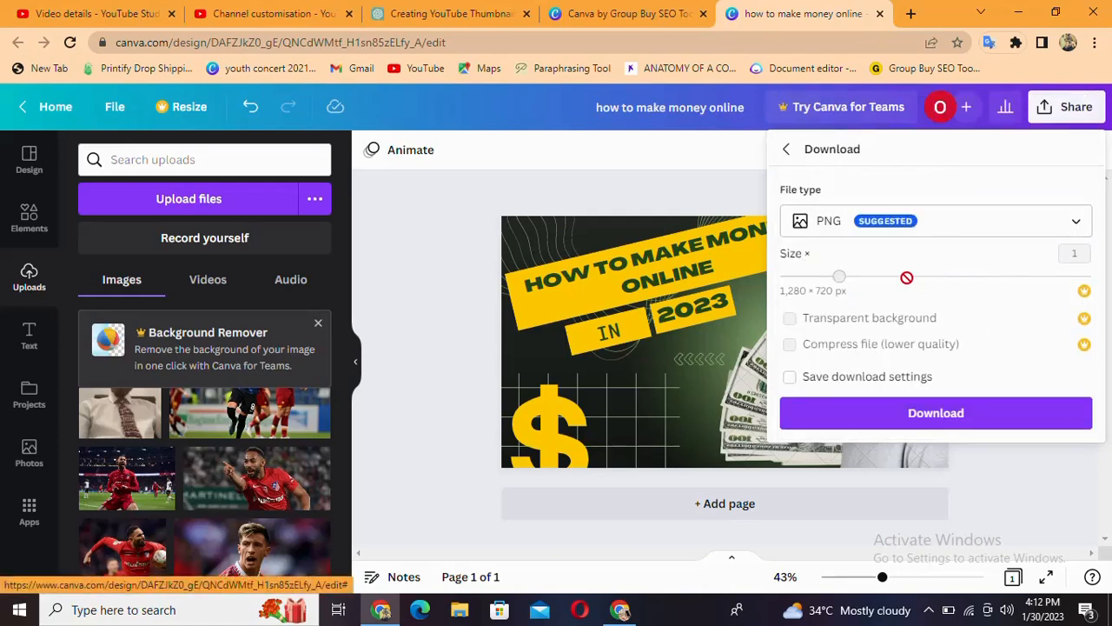